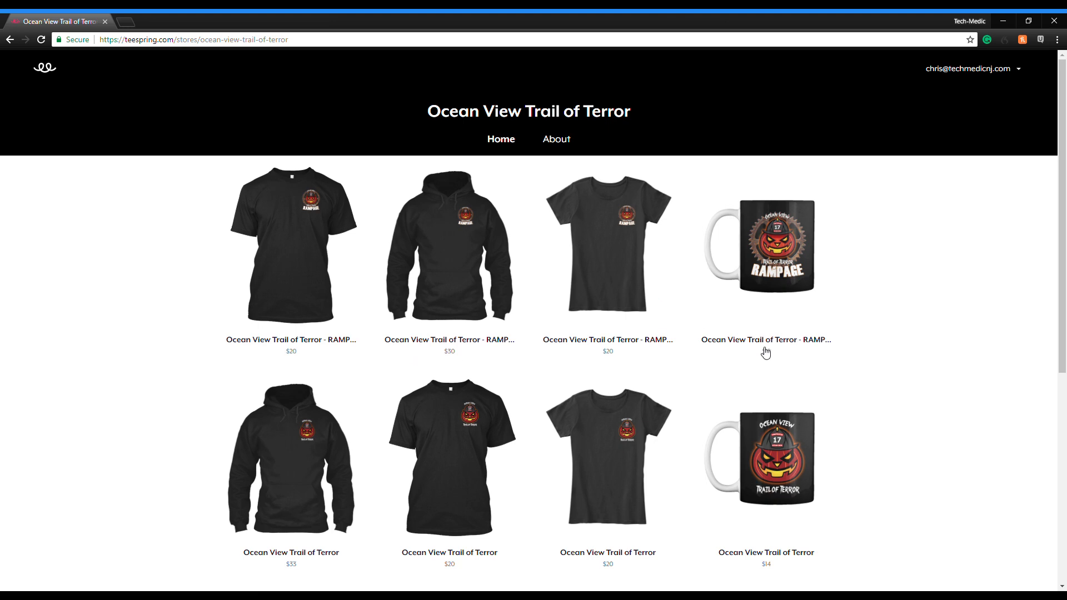
Browse the full range of products in the Ocean View Trail of Terror storefront.
scroll(833, 414, "down", 4)
scroll(538, 378, "down", 2)
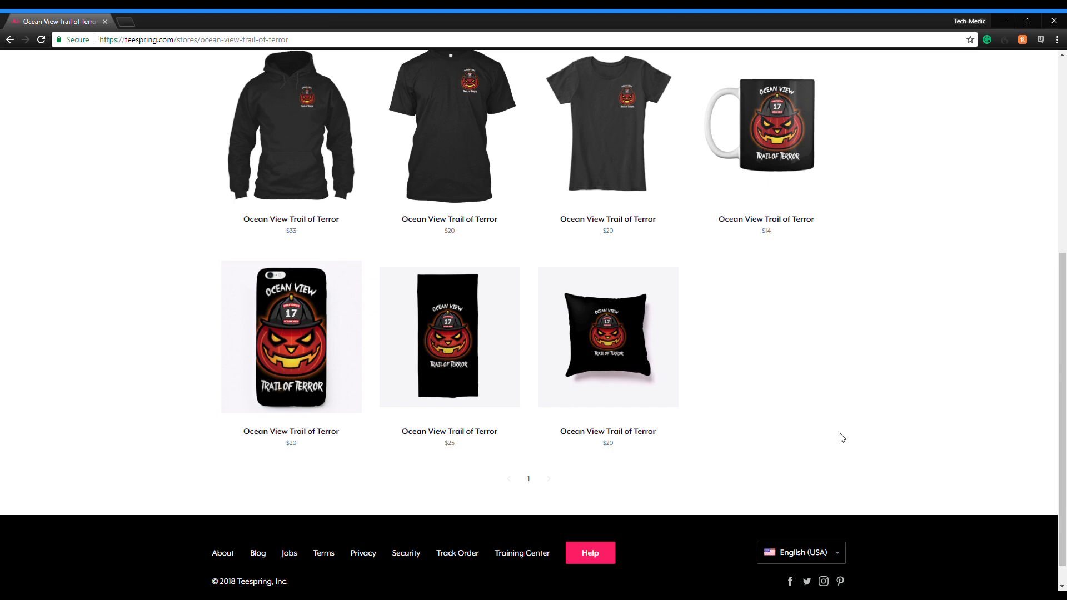
scroll(842, 439, "up", 6)
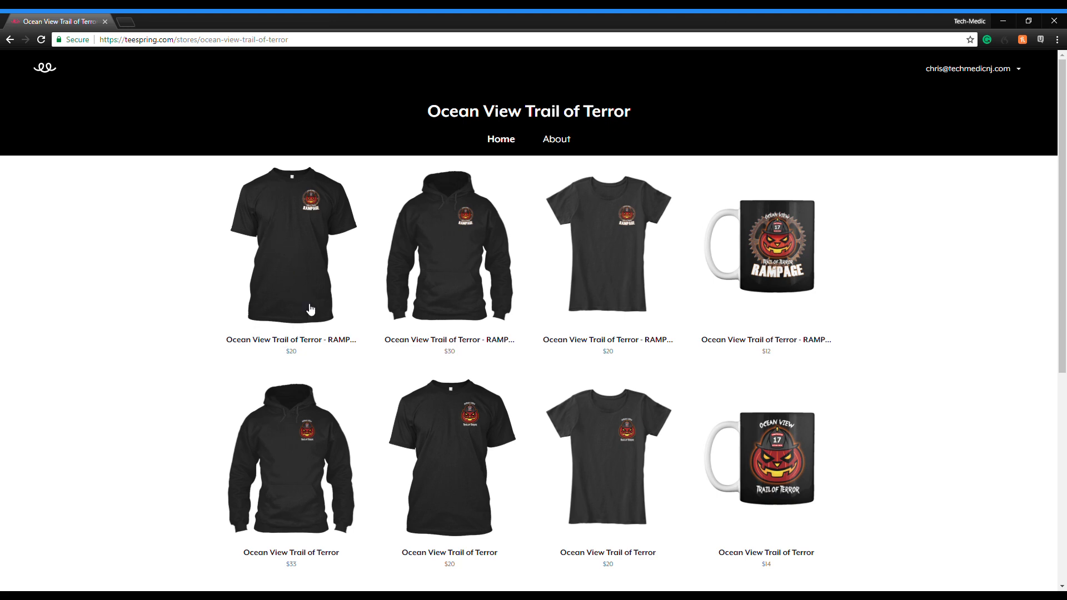
Open the black RAMPAGE T-shirt listing and read its product options, shipping info and return policy.
left_click(303, 251)
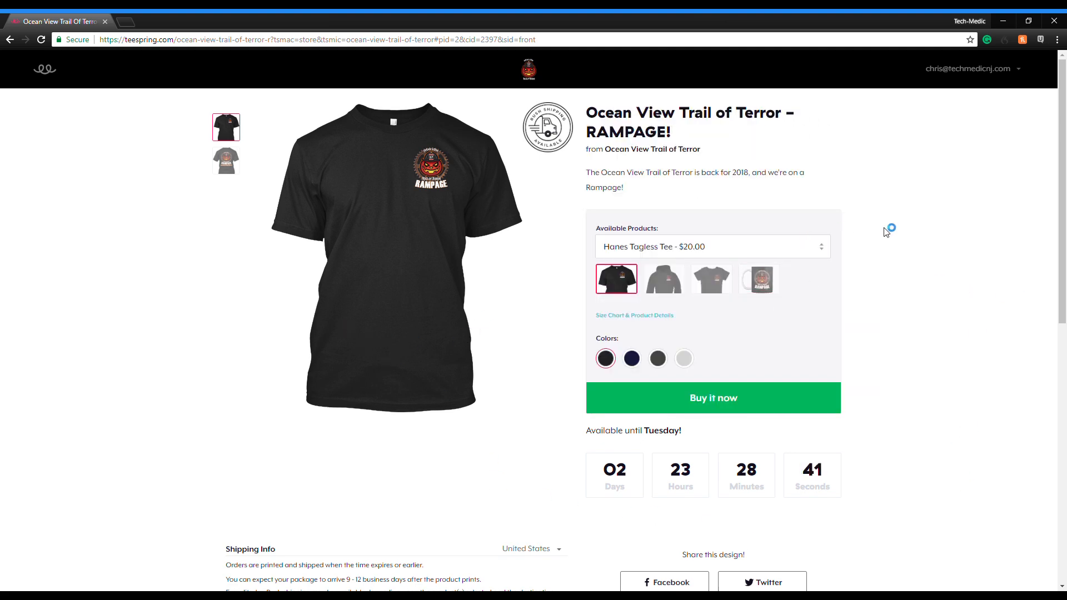
scroll(938, 251, "down", 1)
scroll(936, 250, "down", 8)
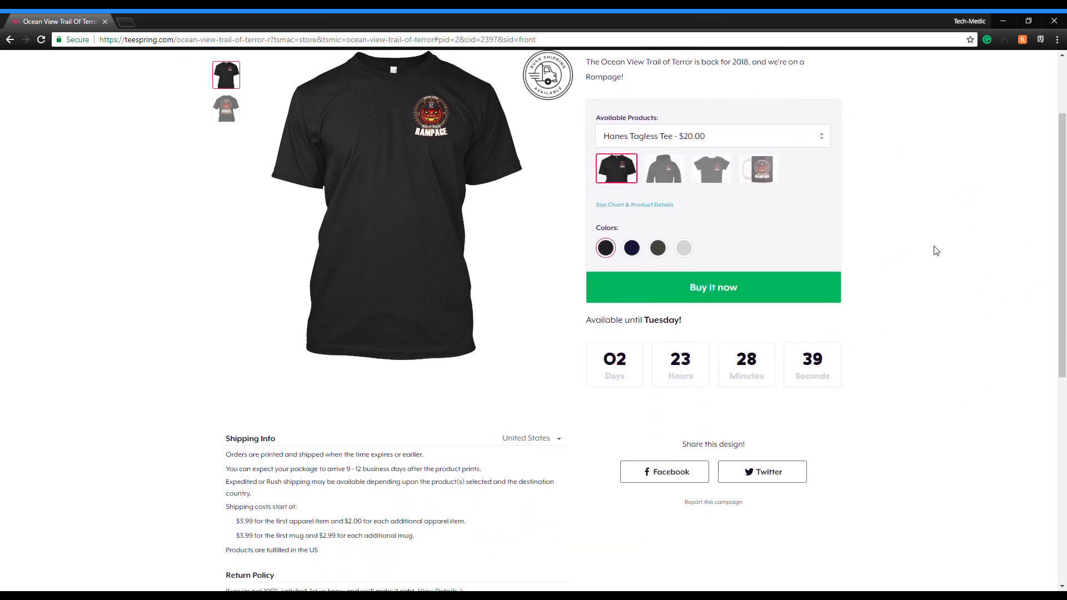
scroll(936, 250, "up", 5)
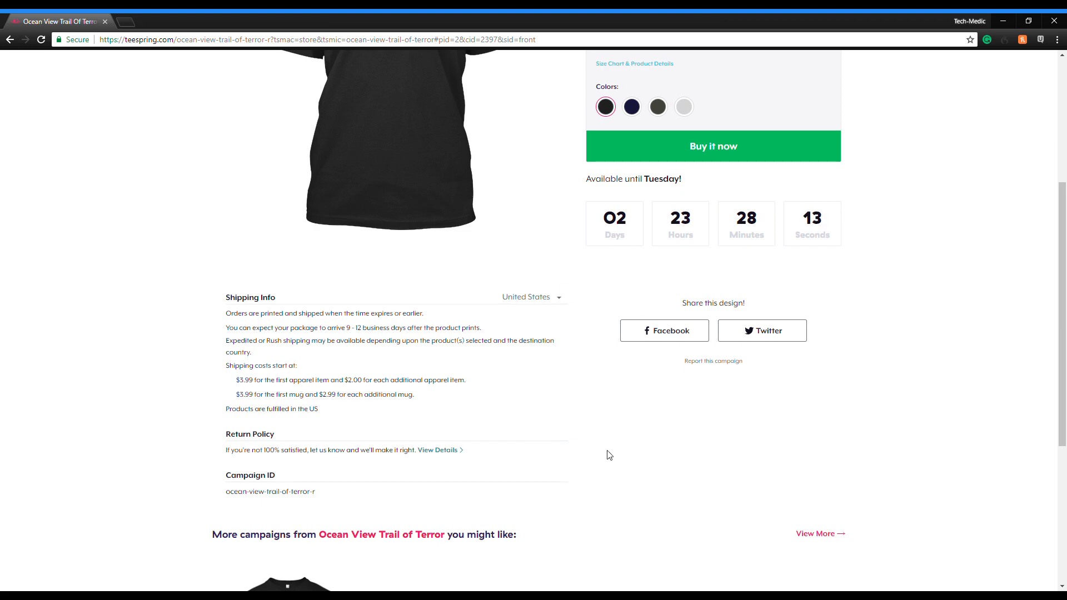
scroll(867, 482, "up", 5)
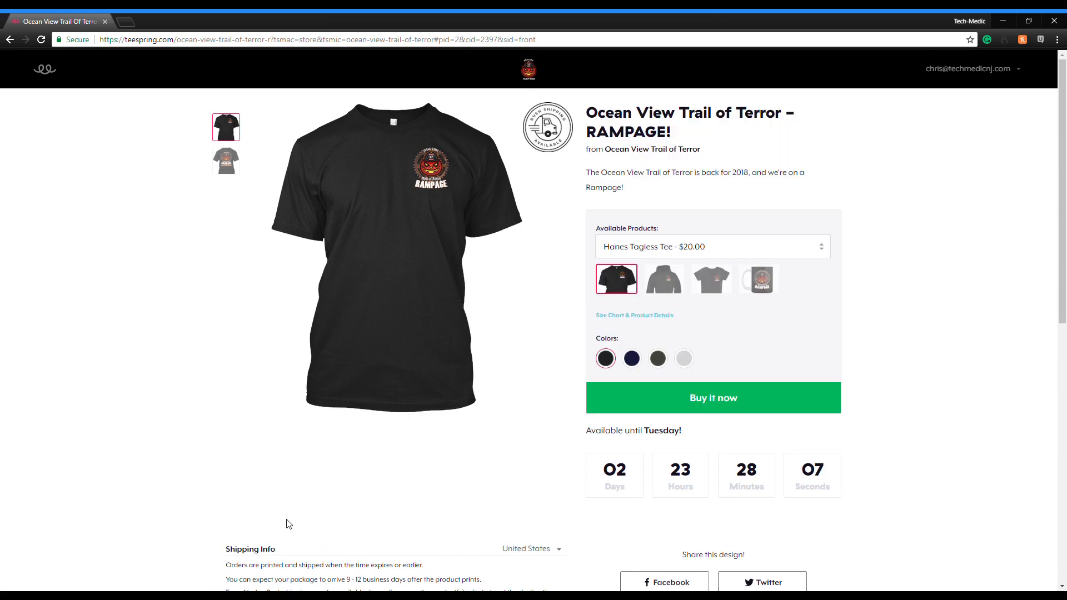
Switch the RAMPAGE listing to the Teespring Mug and inspect its back and front views.
left_click(826, 251)
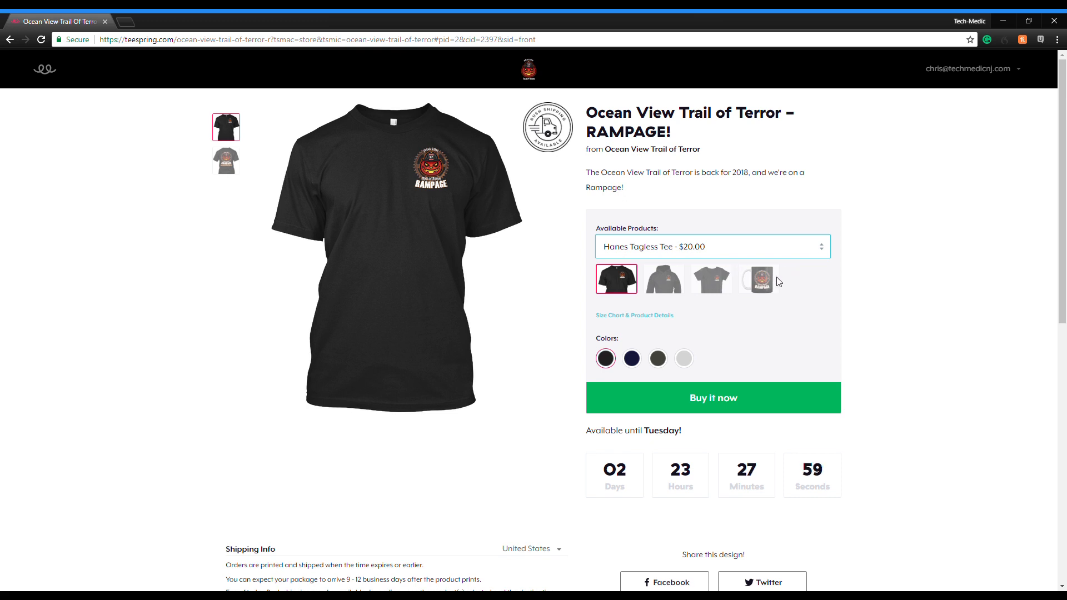
left_click(761, 294)
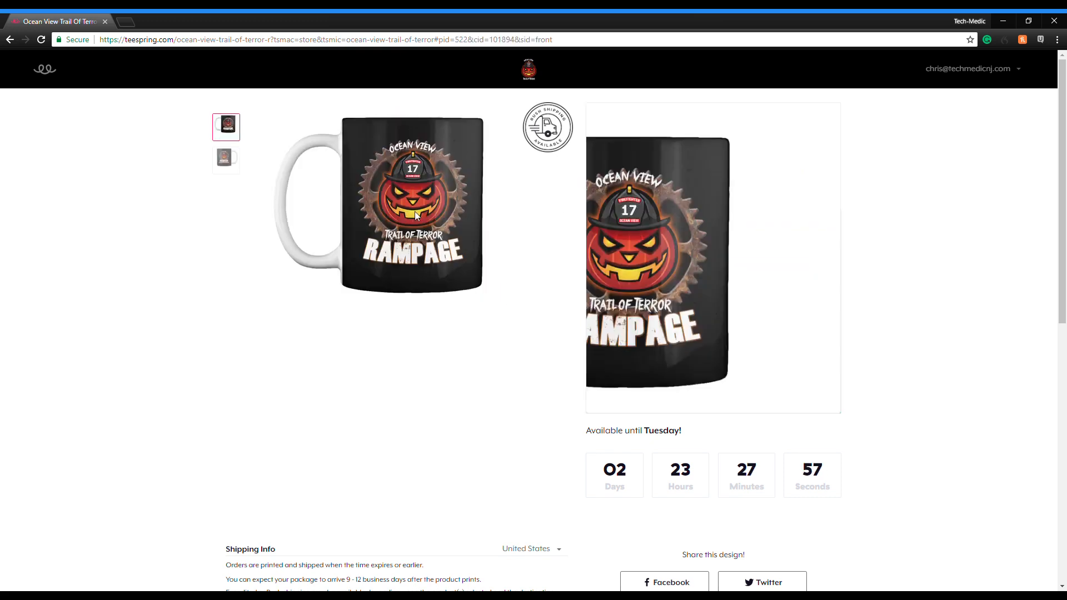
left_click(225, 160)
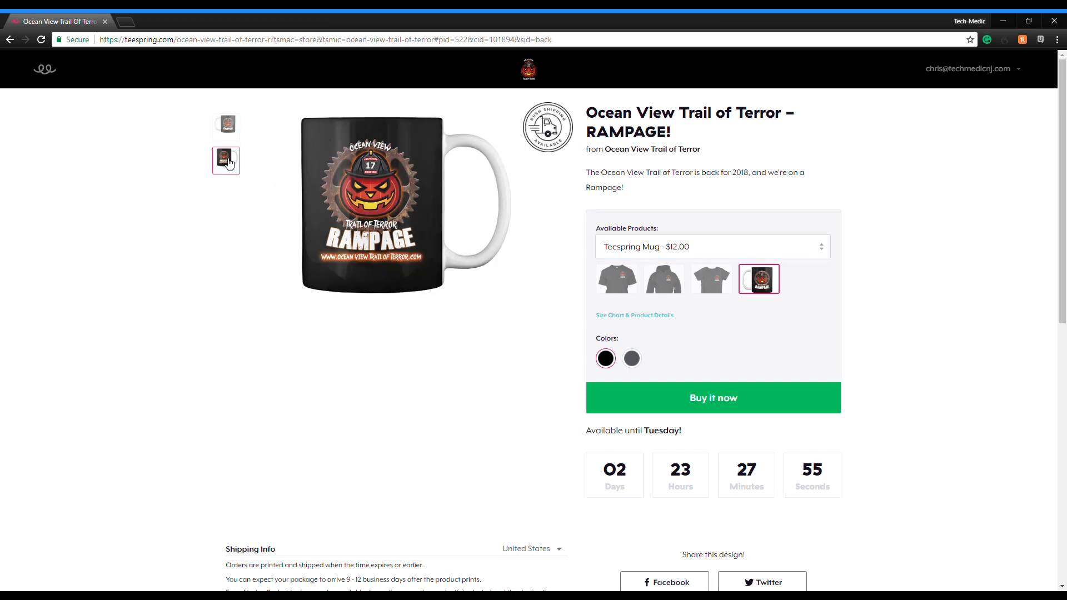
left_click(228, 132)
Inspect the Women's Premium Tee from back and front, and view the hoodie version of the RAMPAGE design.
left_click(711, 279)
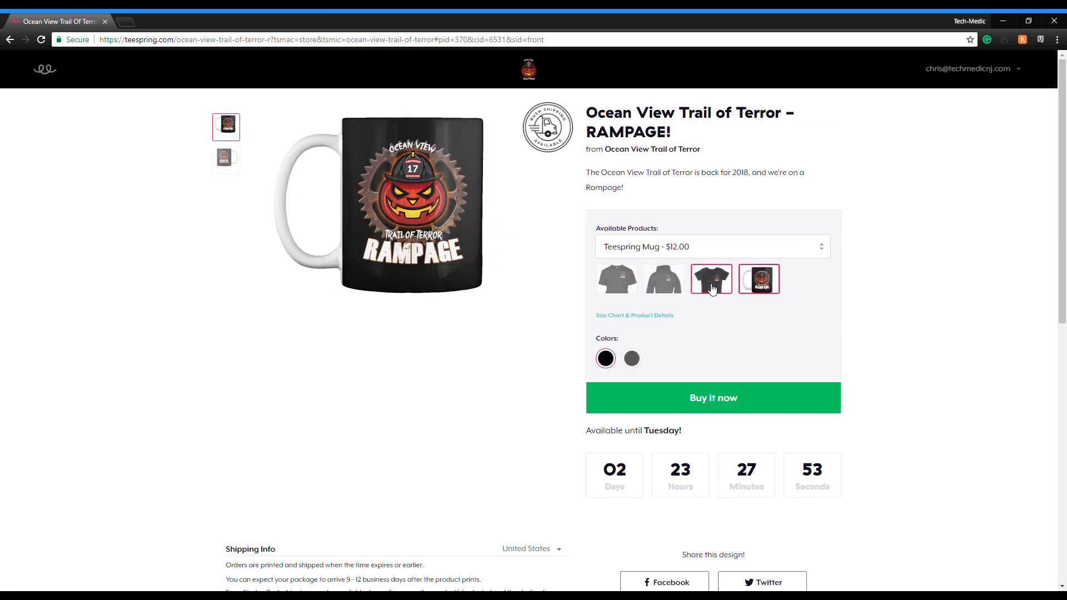
left_click(227, 166)
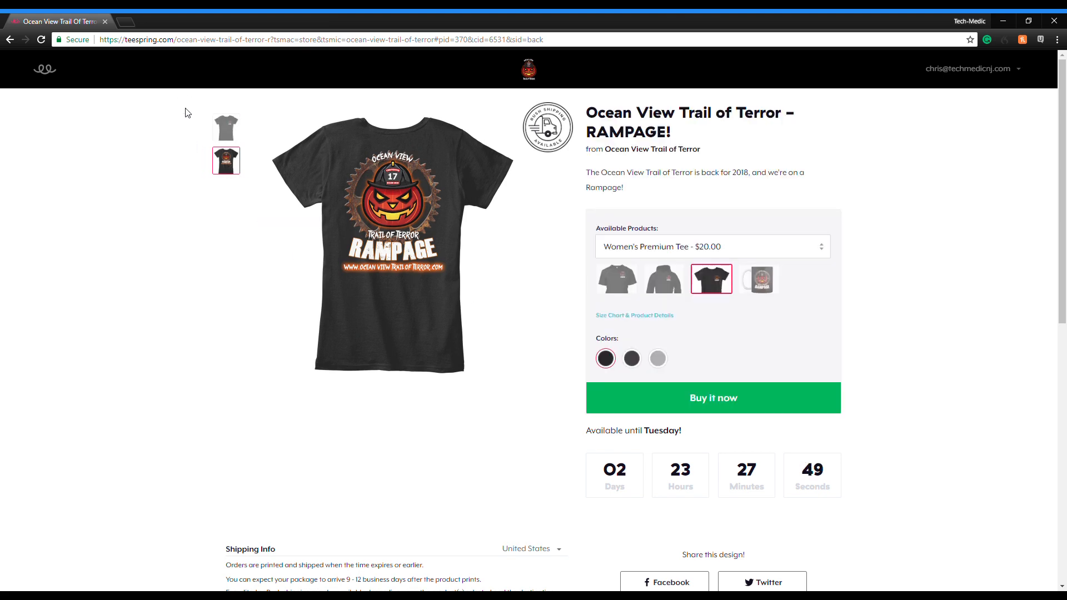
left_click(229, 127)
left_click(664, 279)
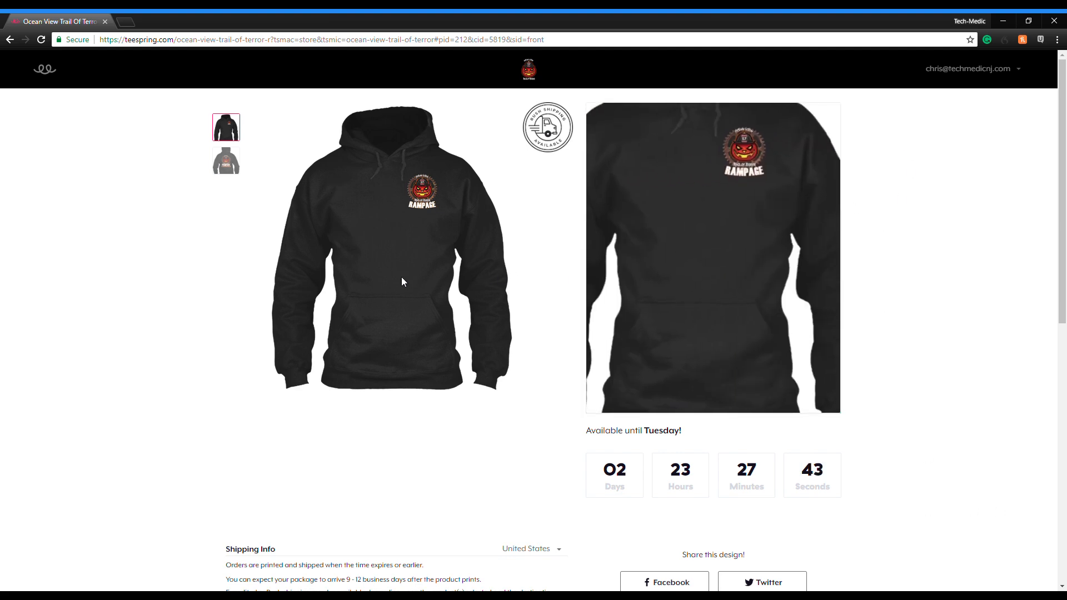
Return to the Ocean View Trail of Terror storefront and look over its product list again.
key("alt+Left")
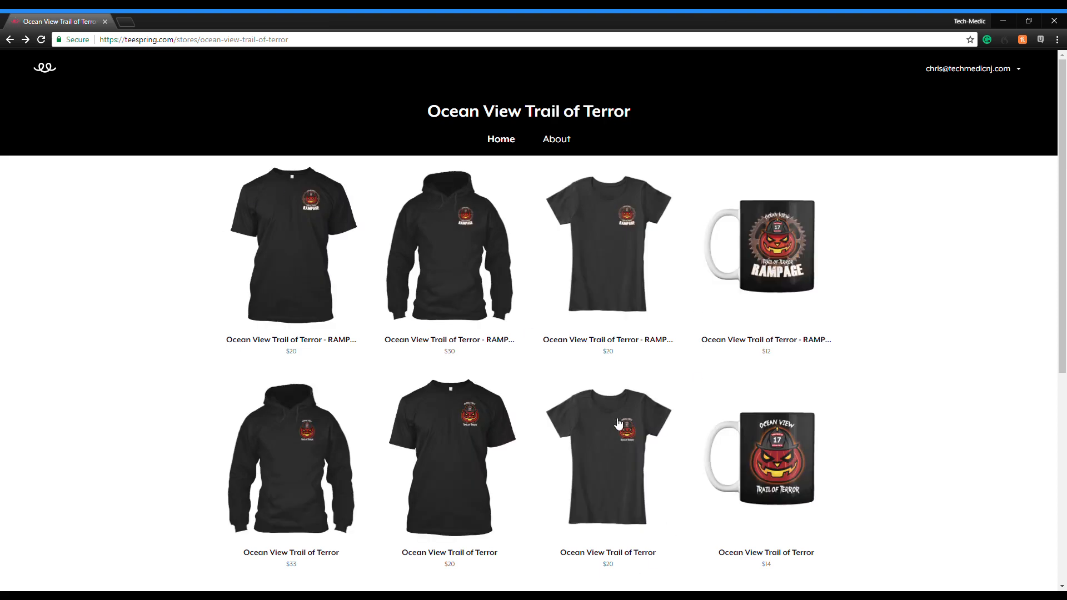
scroll(458, 340, "down", 6)
scroll(536, 412, "up", 7)
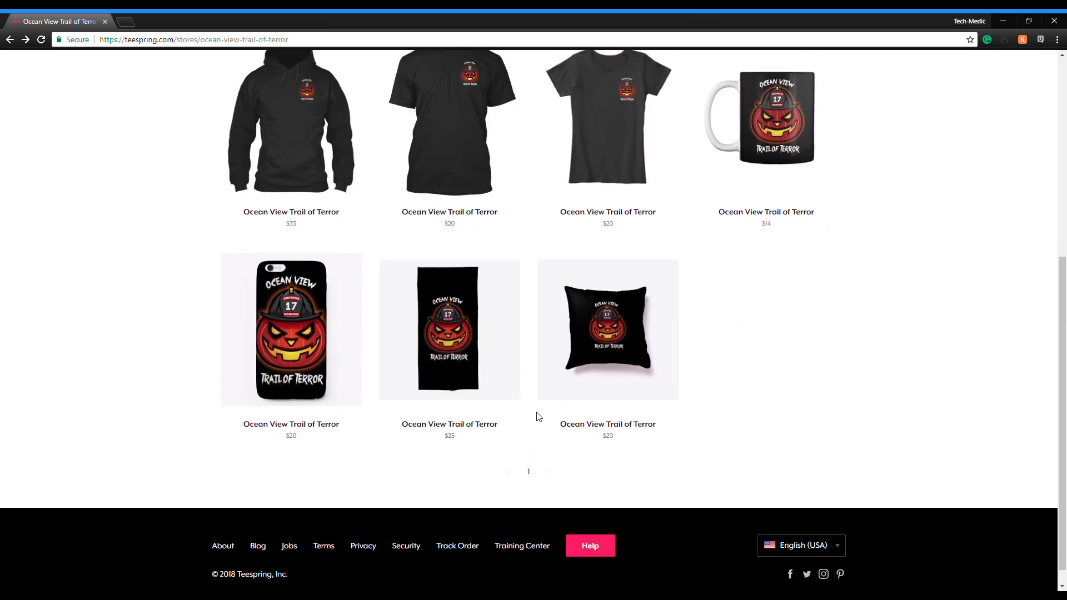
scroll(315, 293, "down", 6)
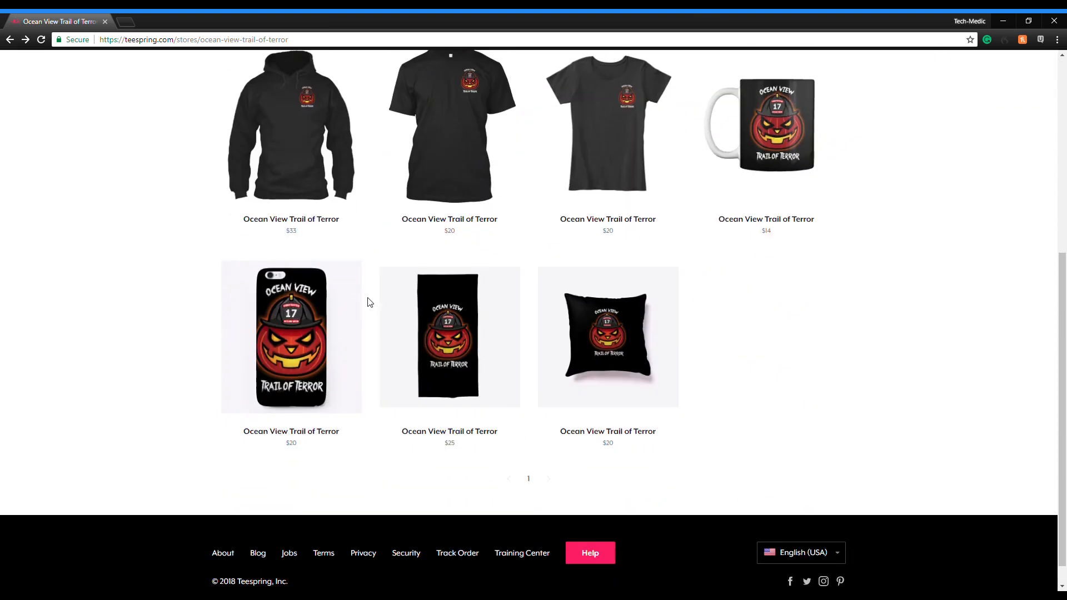
scroll(743, 360, "up", 7)
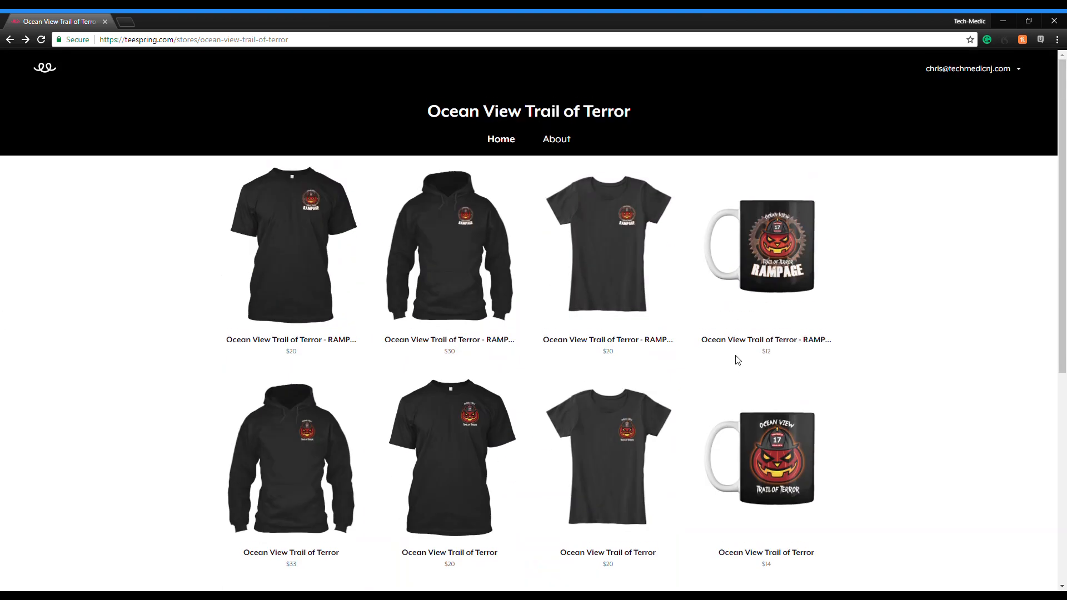
From the seller dashboard, examine the editing sections of the Ocean View Trail of Terror storefront and return to the dashboard.
left_click(980, 69)
left_click(952, 121)
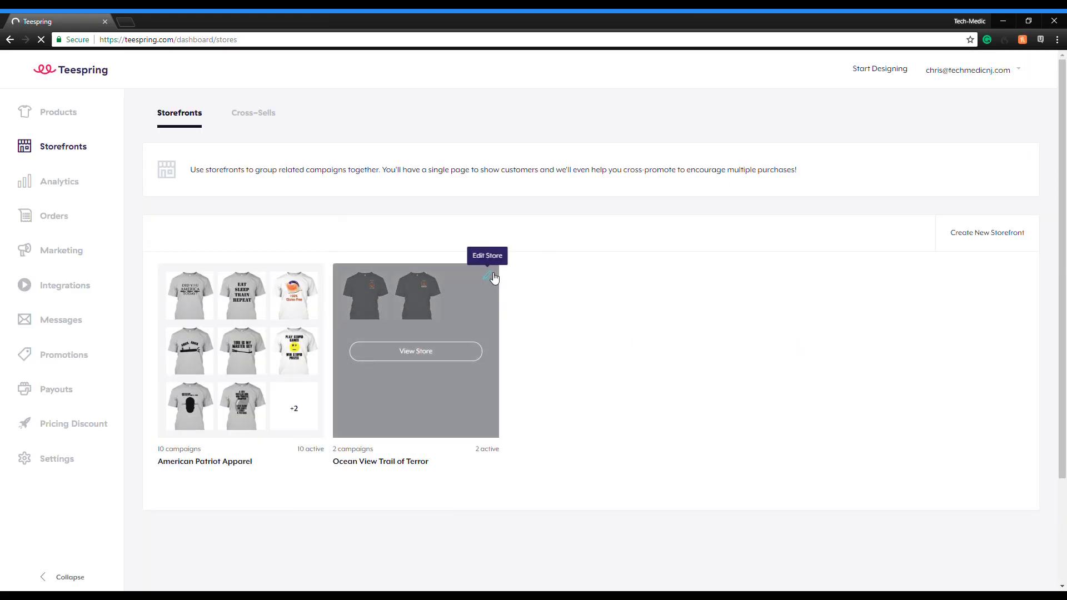
left_click(494, 278)
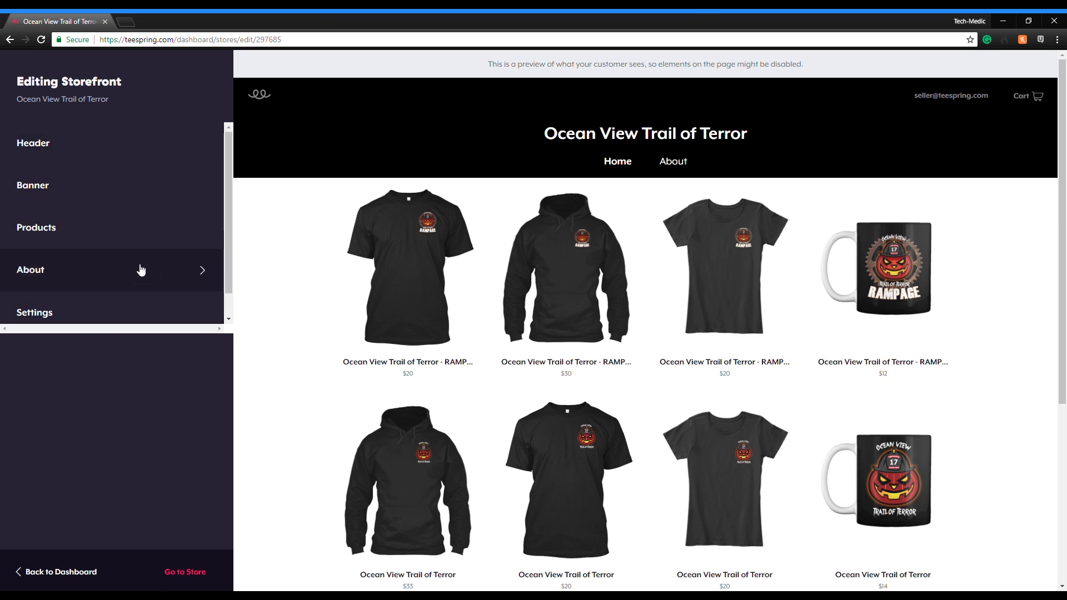
scroll(141, 270, "down", 1)
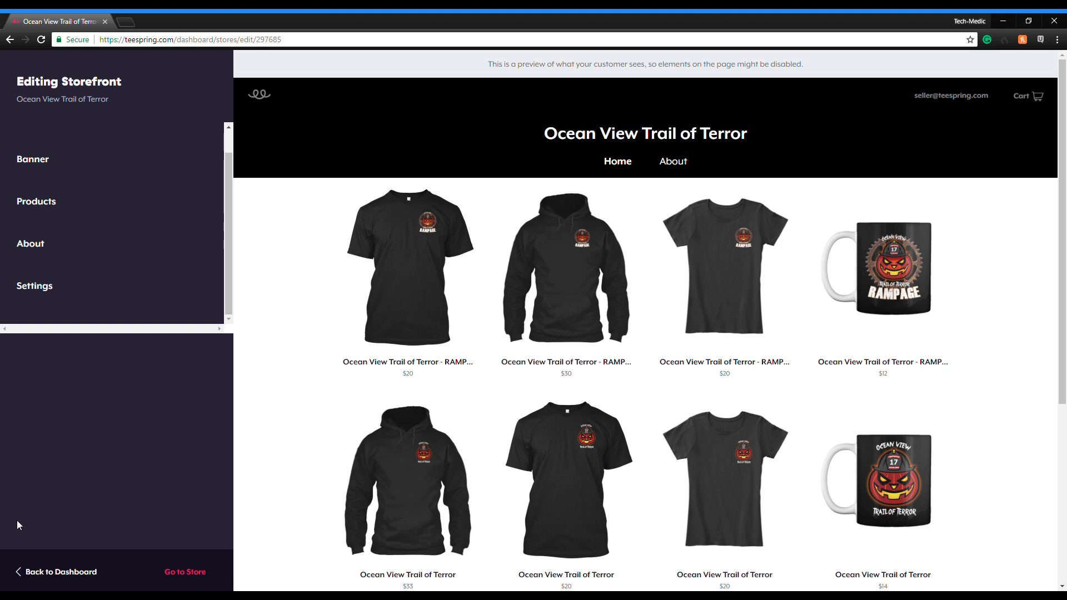
left_click(48, 577)
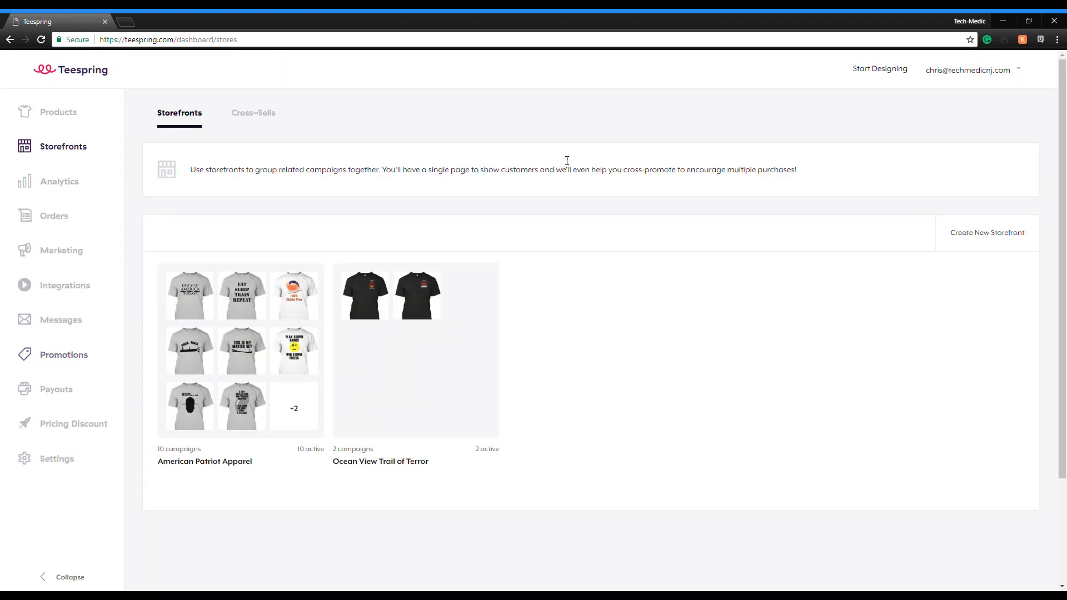
Start a new design, review the available product types, and choose Apparel from the Other Best Sellers.
left_click(878, 73)
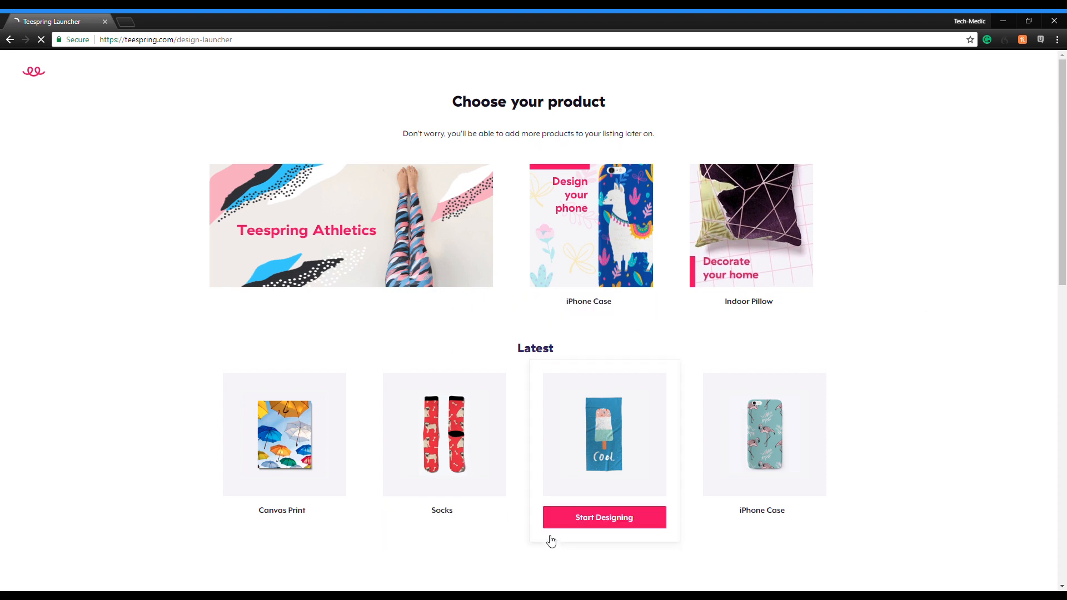
scroll(282, 315, "down", 4)
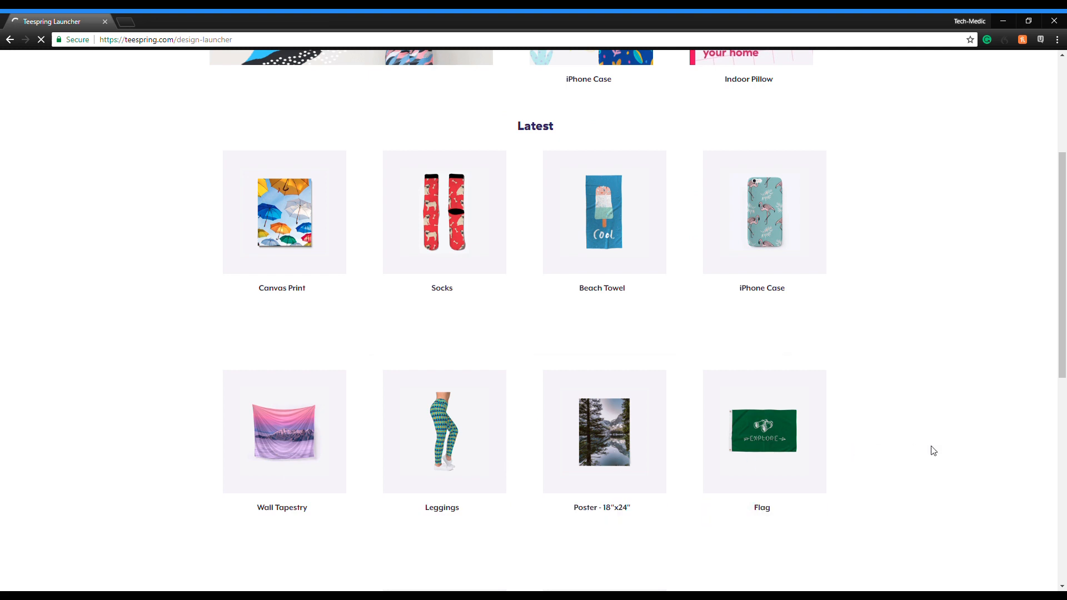
mouse_move(310, 422)
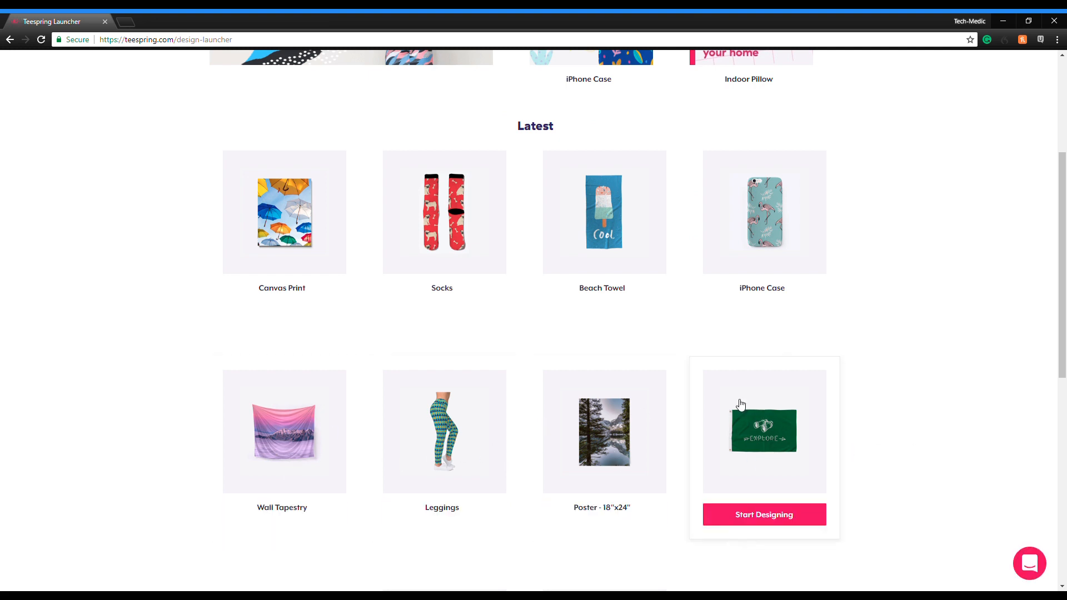
scroll(922, 409, "down", 3)
mouse_move(762, 281)
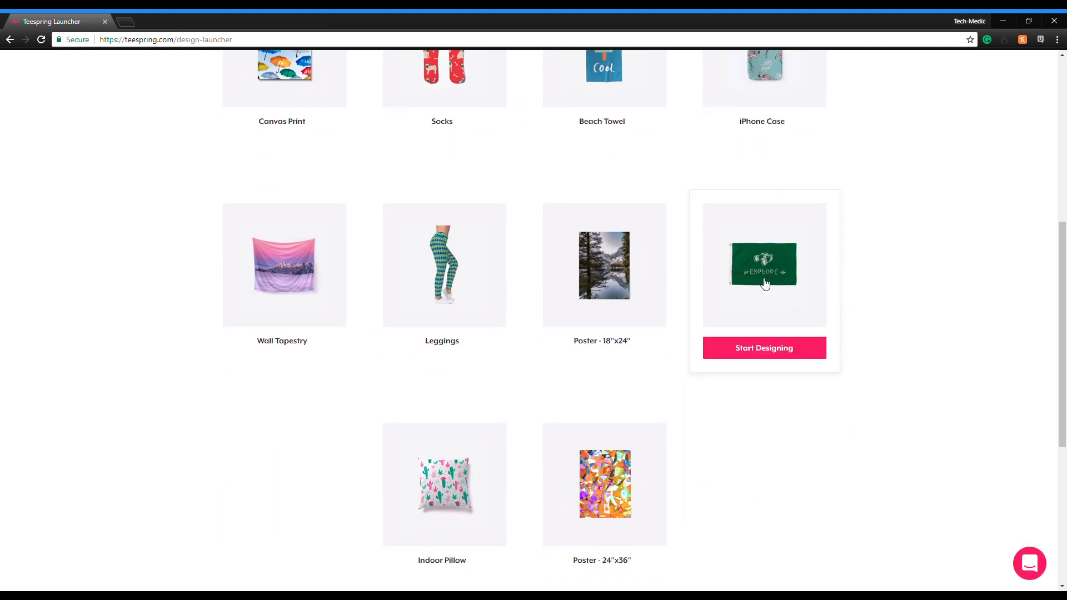
scroll(765, 338, "down", 4)
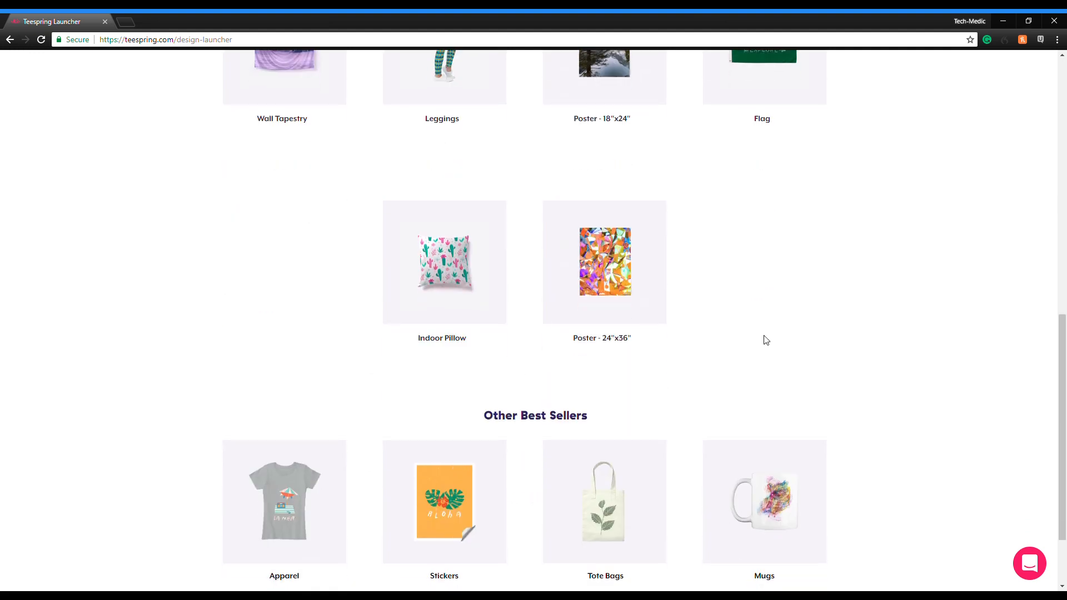
scroll(890, 307, "down", 2)
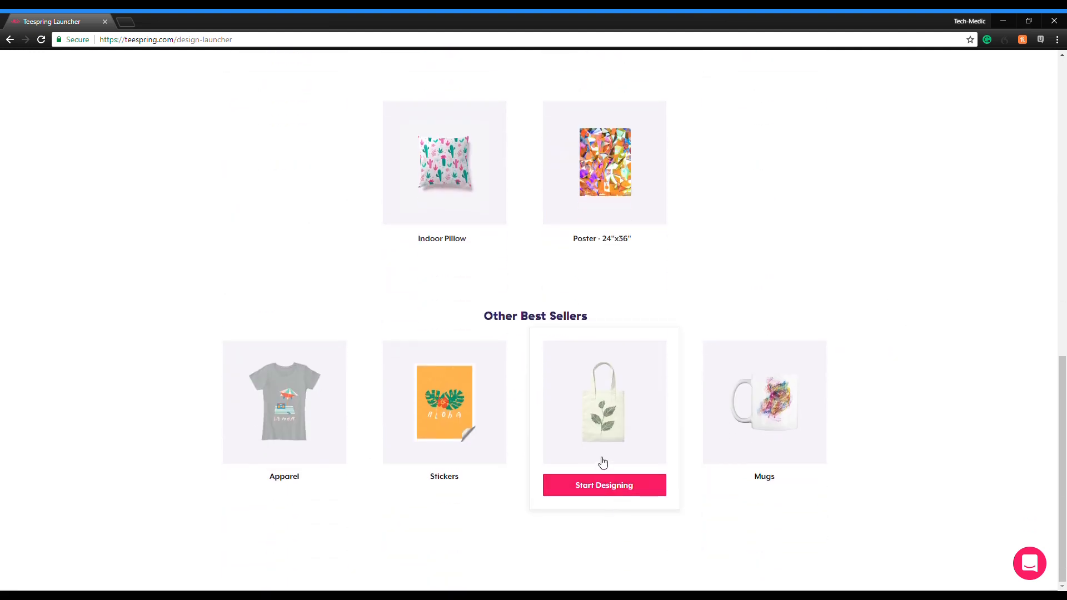
mouse_move(607, 439)
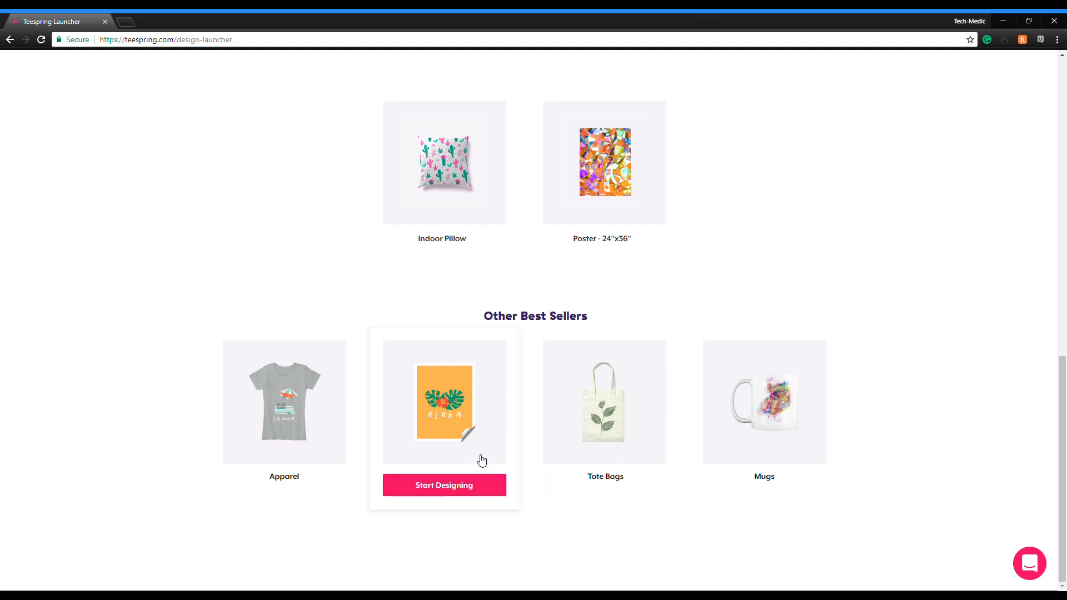
mouse_move(306, 451)
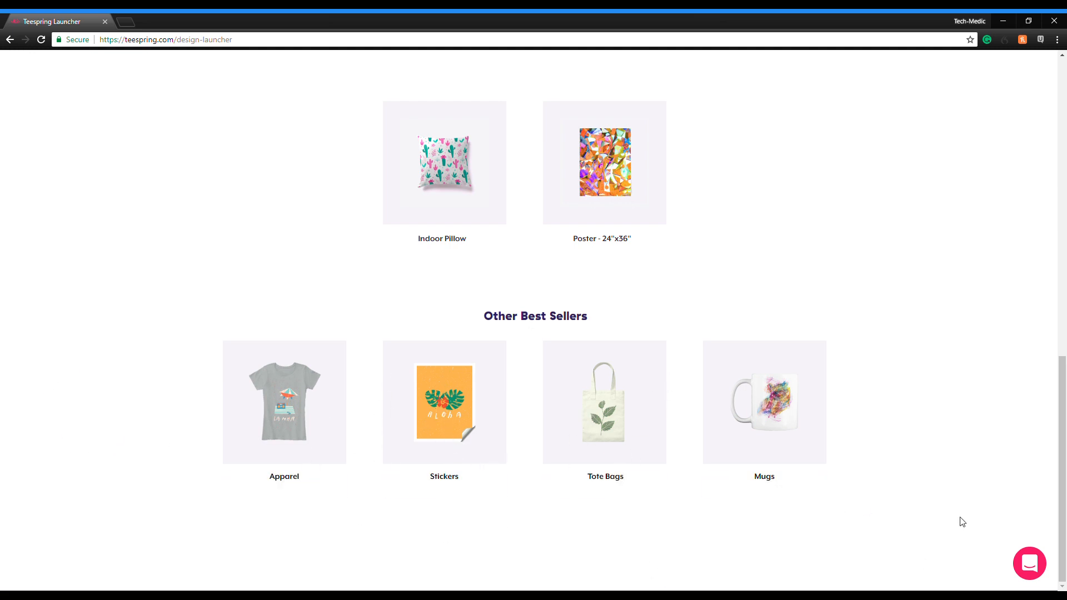
mouse_move(257, 417)
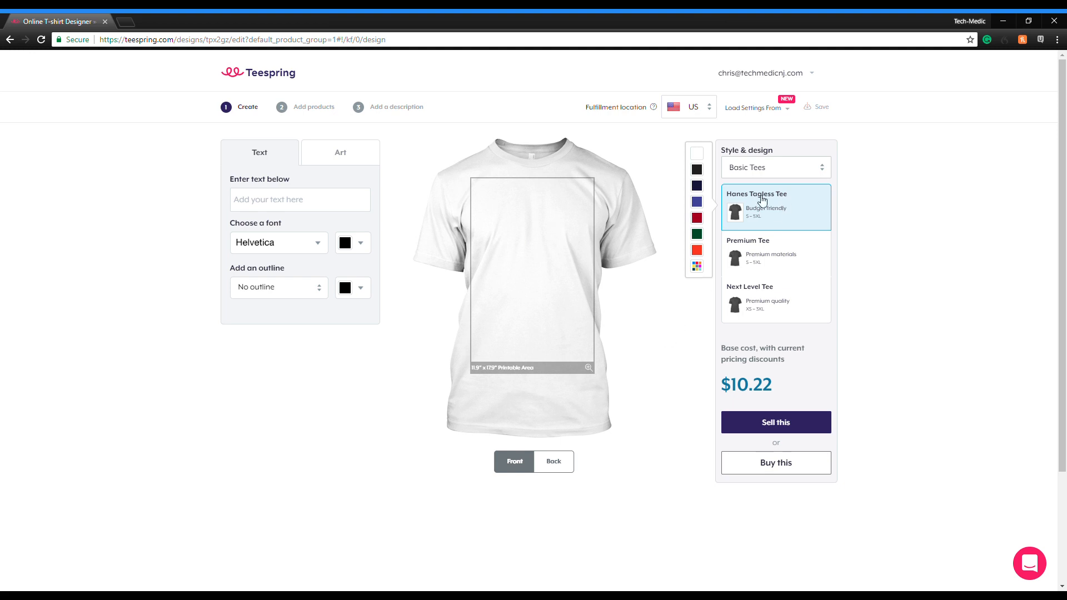
Try black on the Hanes Tagless Tee and set its color to bright orange-red.
left_click(700, 170)
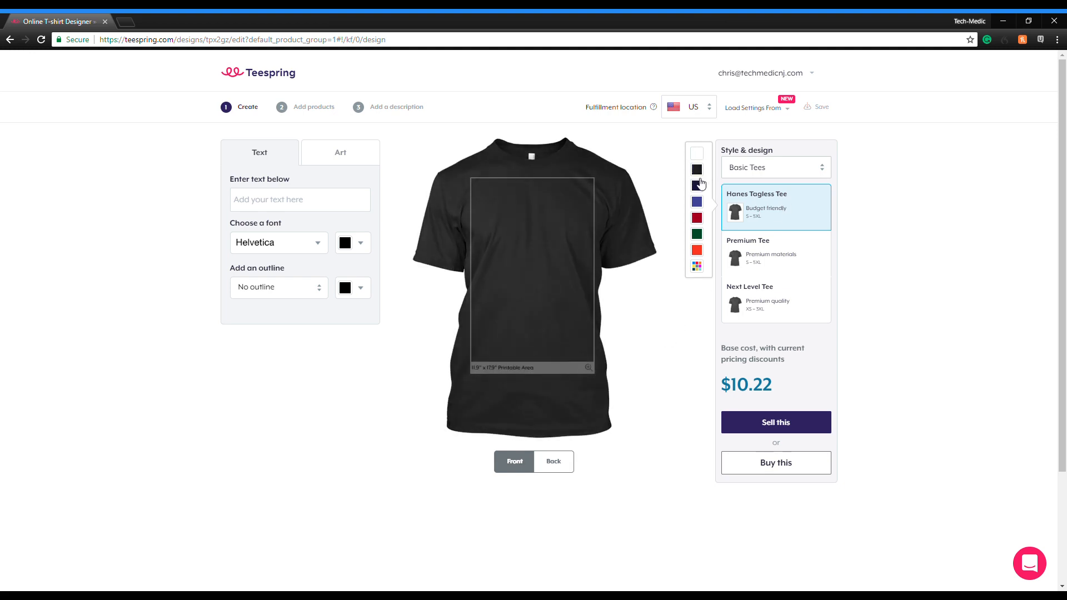
left_click(697, 250)
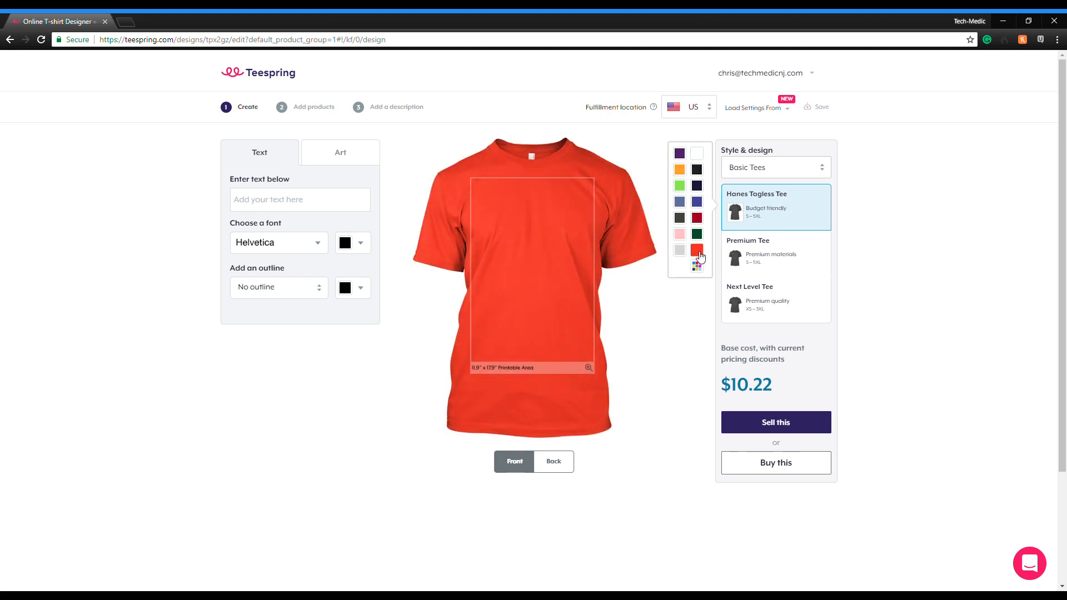
Upload the Ocean View Trail of Terror RAMPAGE pumpkin artwork onto the front of the tee.
left_click(343, 157)
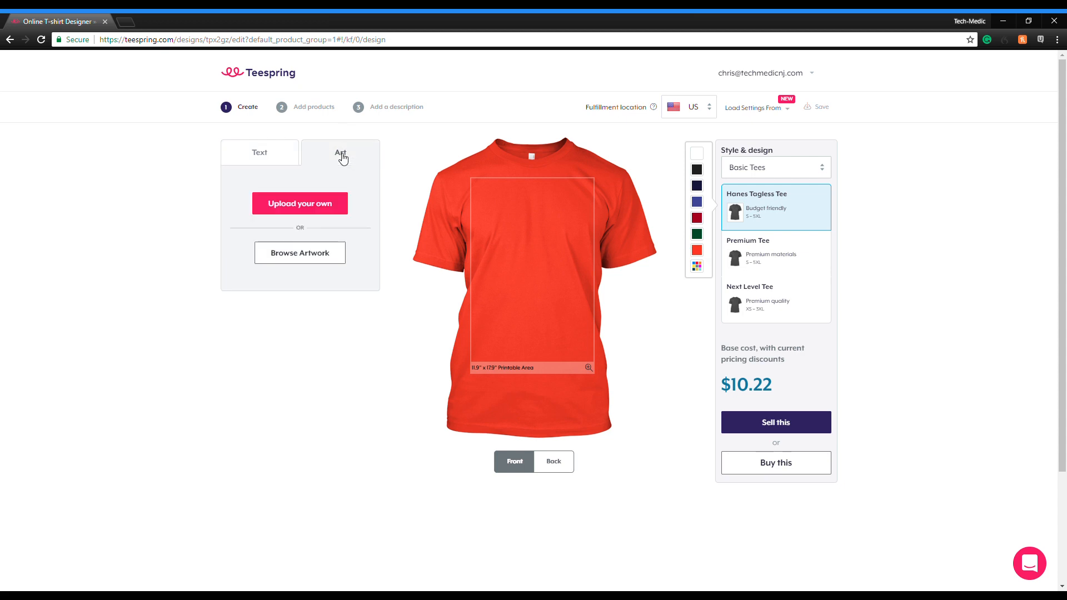
left_click(315, 207)
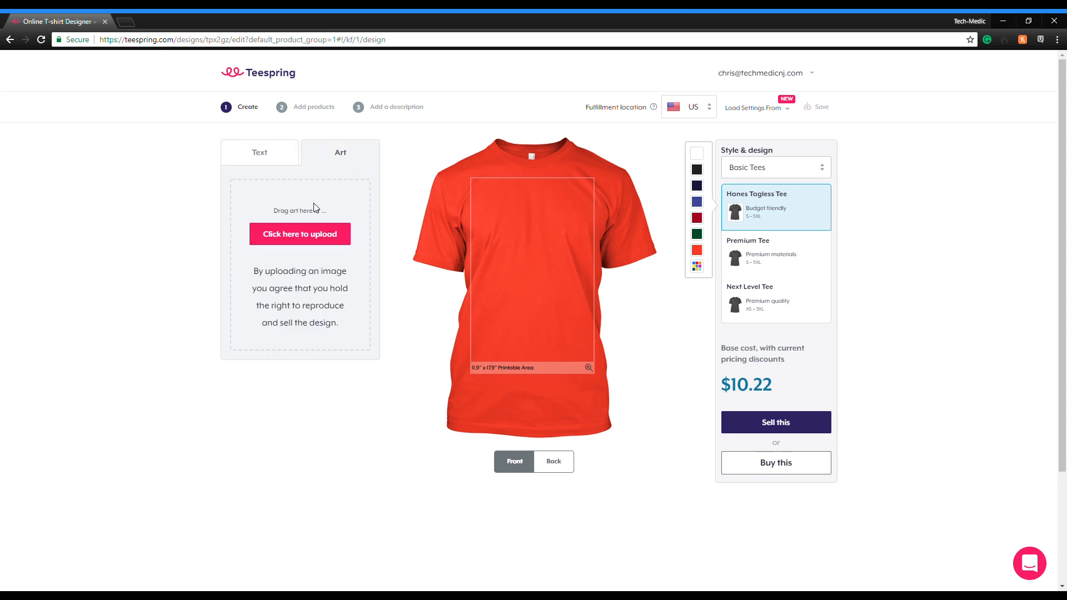
left_click(305, 233)
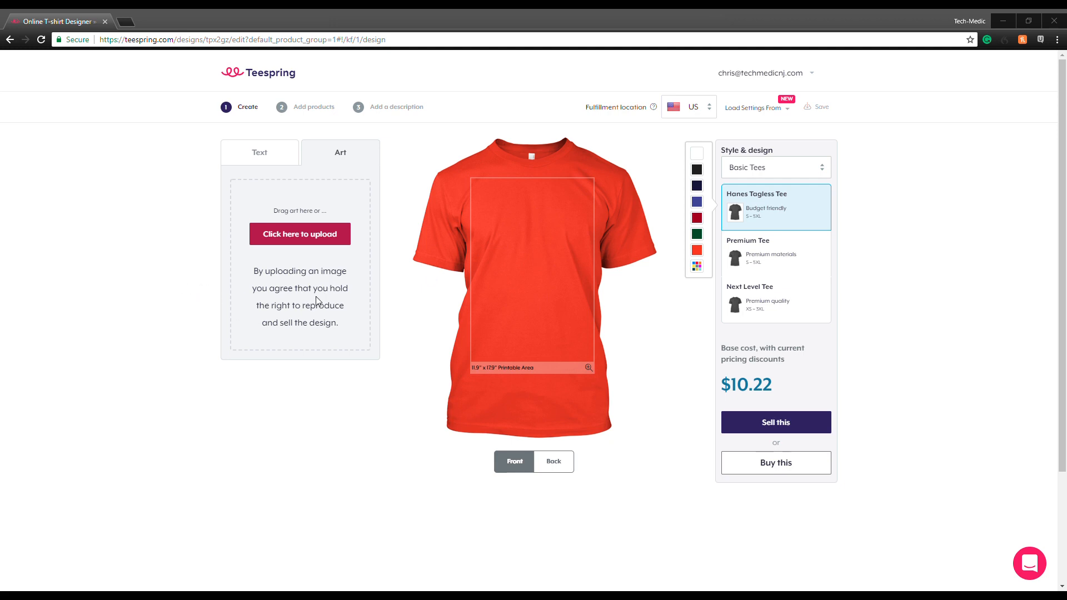
left_click(651, 397)
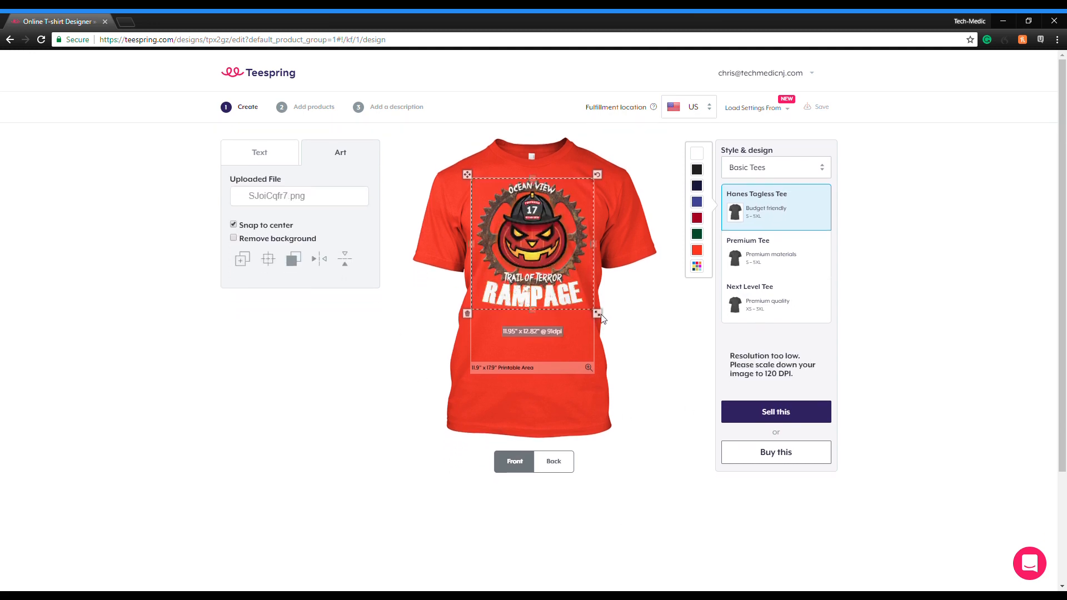
Scale the front RAMPAGE artwork down to a small logo and place it on the wearer's left chest.
left_click_drag(595, 313, 595, 226)
left_click_drag(562, 195, 565, 199)
left_click(662, 338)
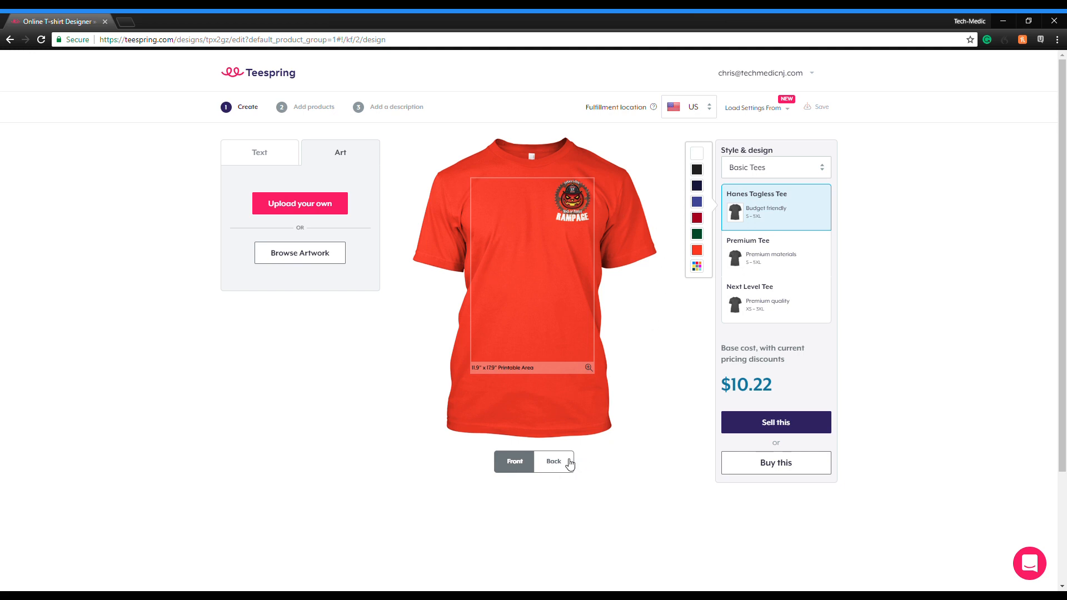
Upload the RAMPAGE artwork with the website address onto the tee's back and scale it to about 11.15 by 13.27 inches.
left_click(565, 464)
left_click(292, 211)
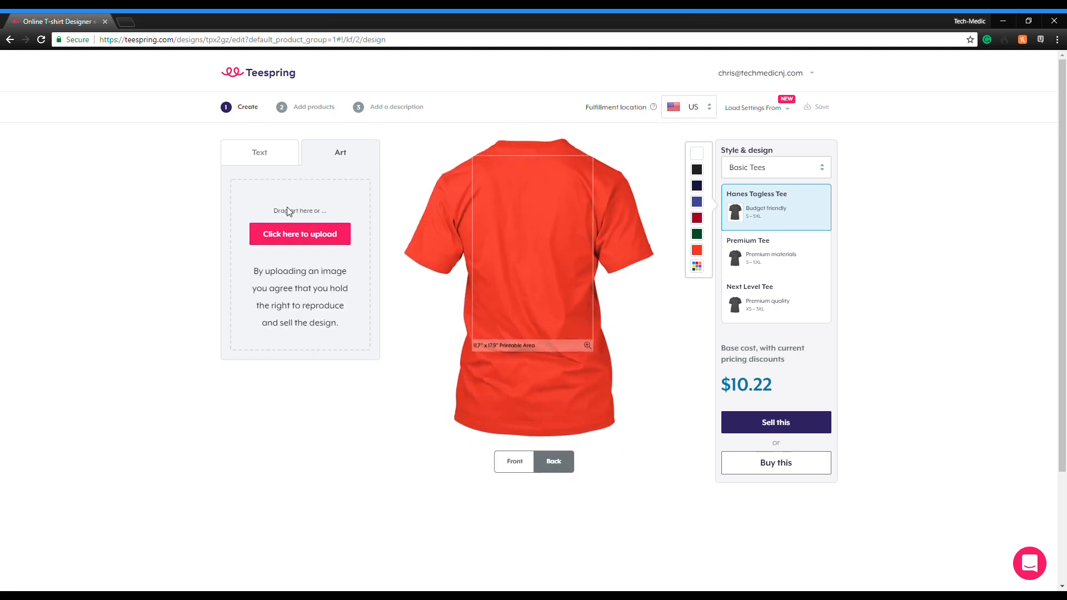
left_click(305, 238)
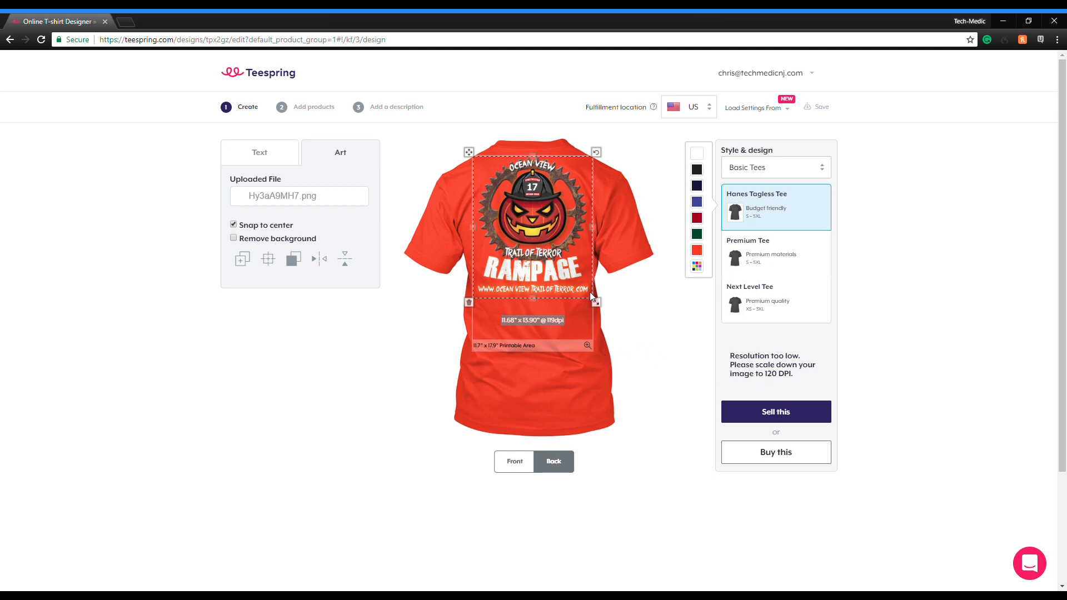
mouse_move(597, 303)
left_mouse_down()
mouse_move(555, 238)
mouse_move(595, 299)
left_mouse_up()
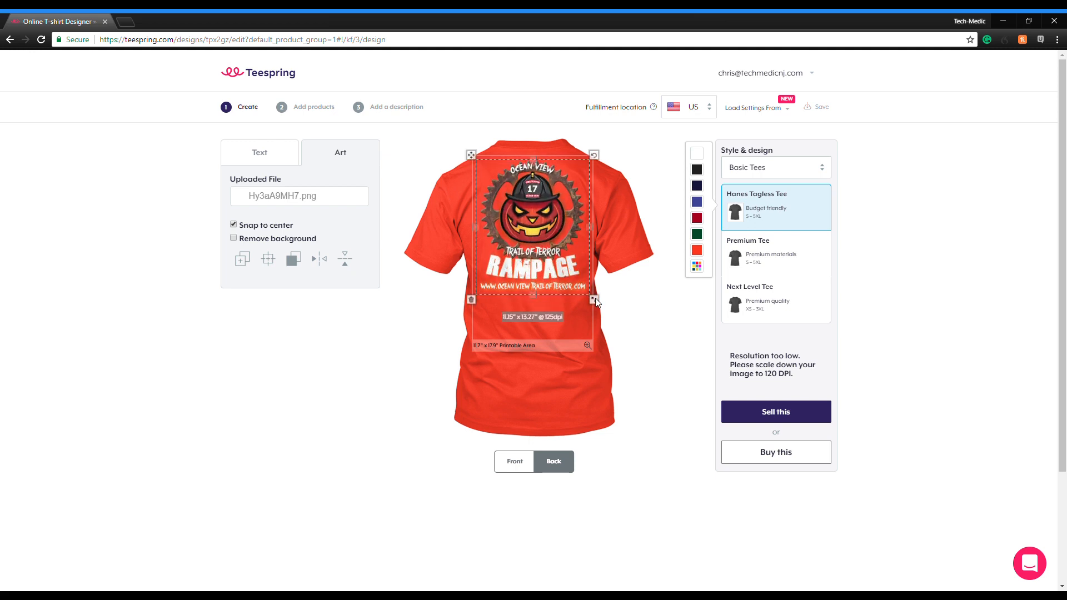
left_click(668, 361)
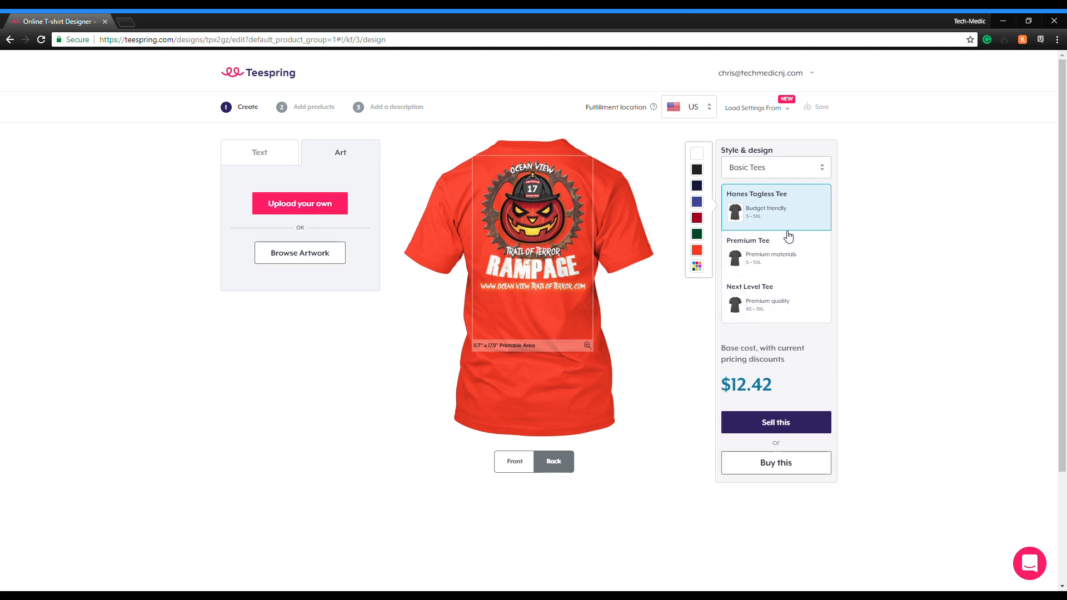
Compare the Next Level, Premium and Hanes Tagless tees, choose the Premium Tee, and color it bright orange-red.
left_click(798, 313)
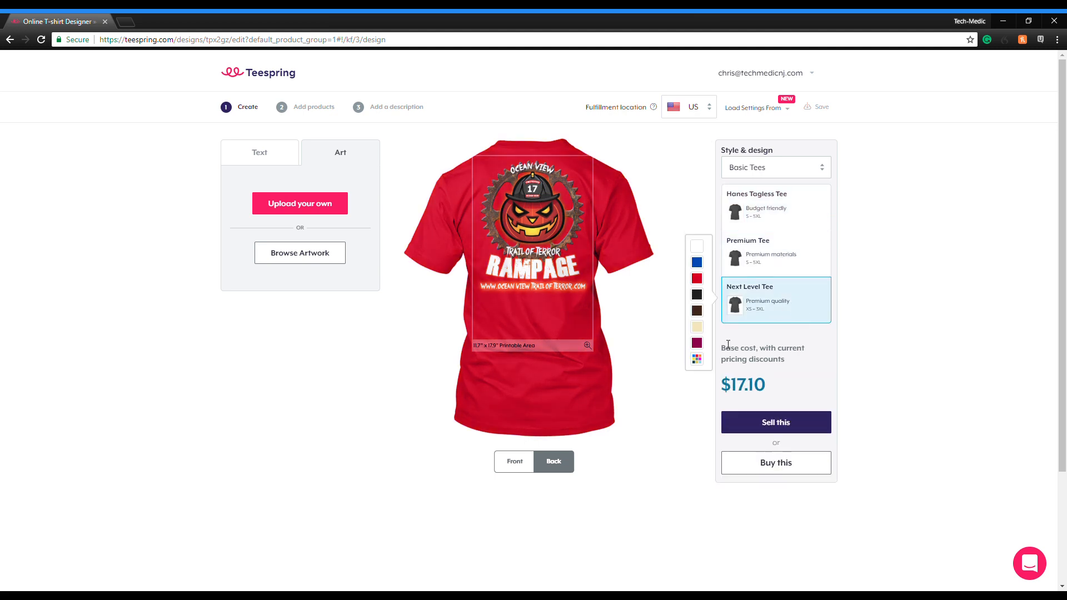
left_click(796, 258)
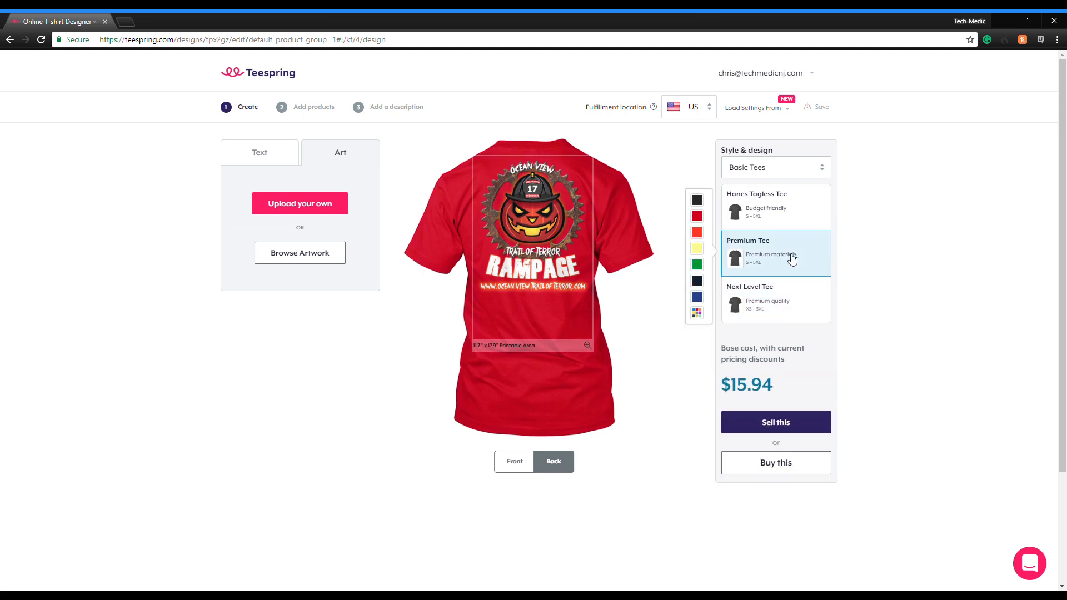
left_click(791, 220)
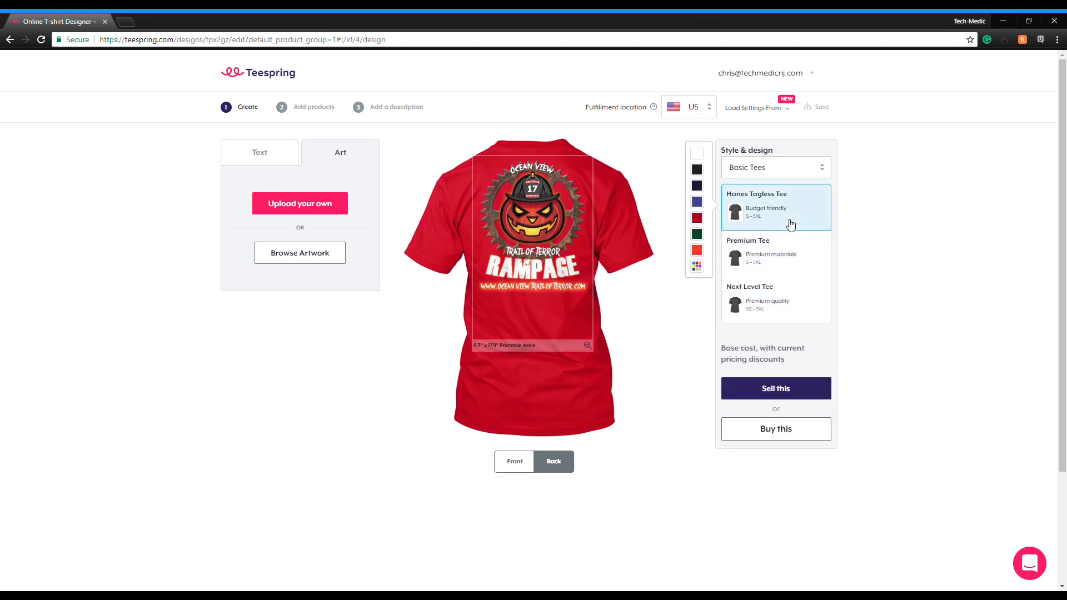
left_click(783, 260)
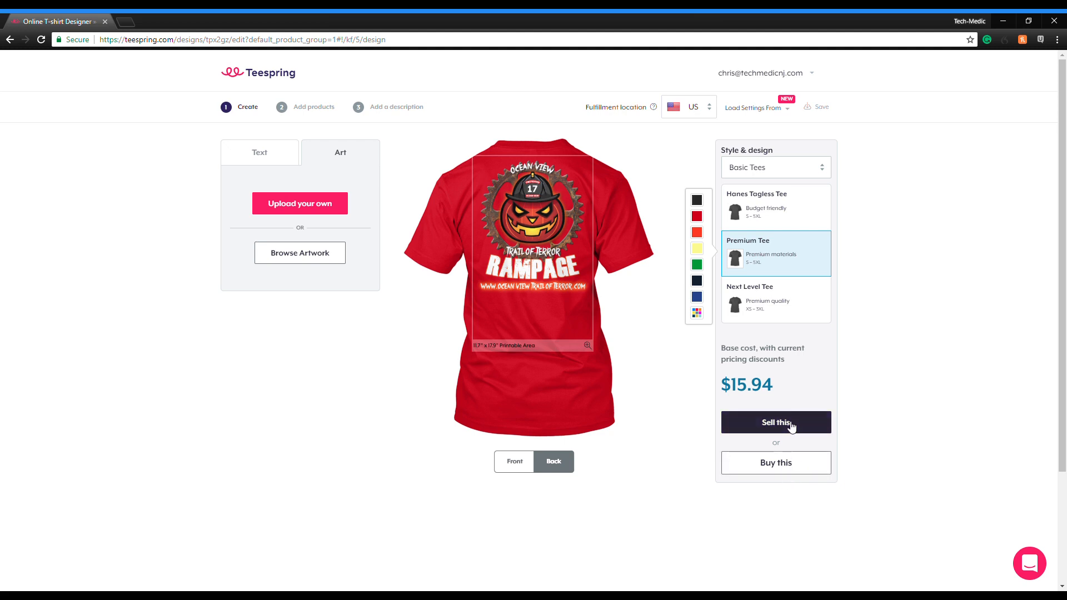
left_click(697, 232)
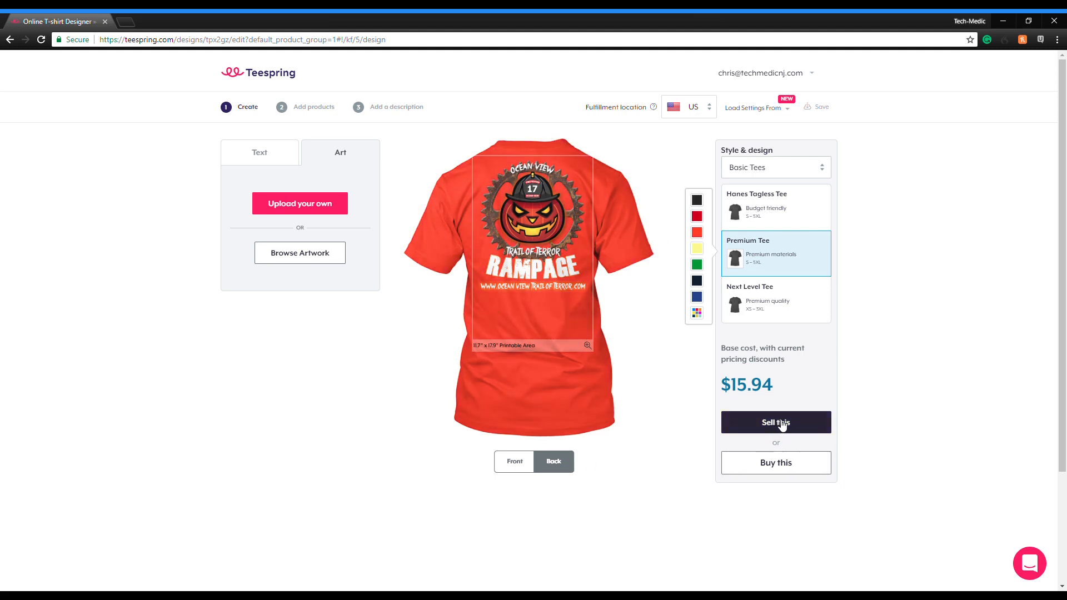
Check the front and back of the Premium Tee design and proceed to selling it.
left_click(502, 468)
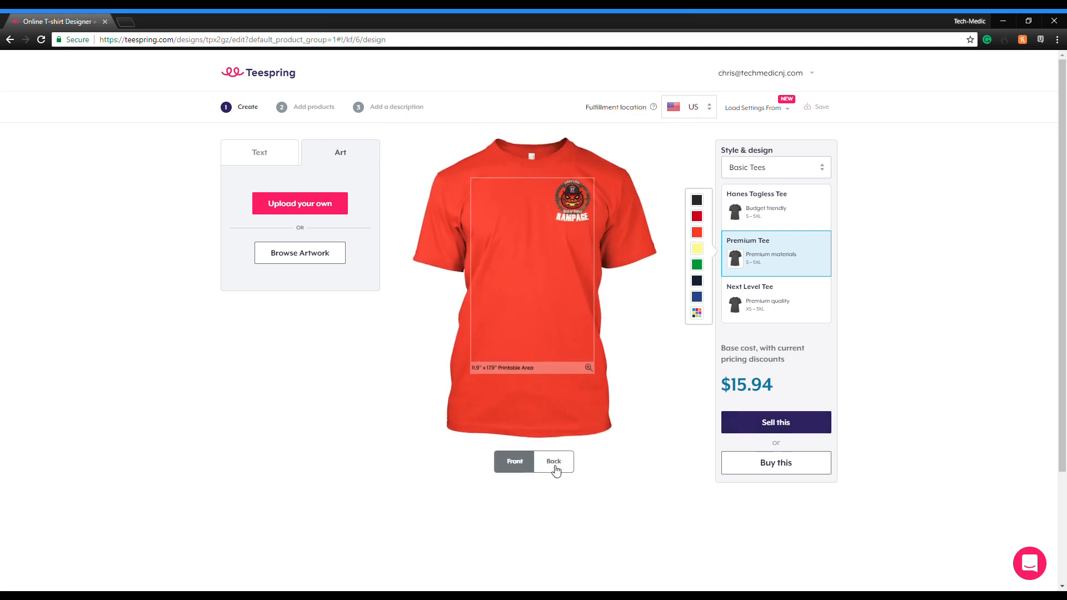
left_click(554, 472)
left_click(519, 473)
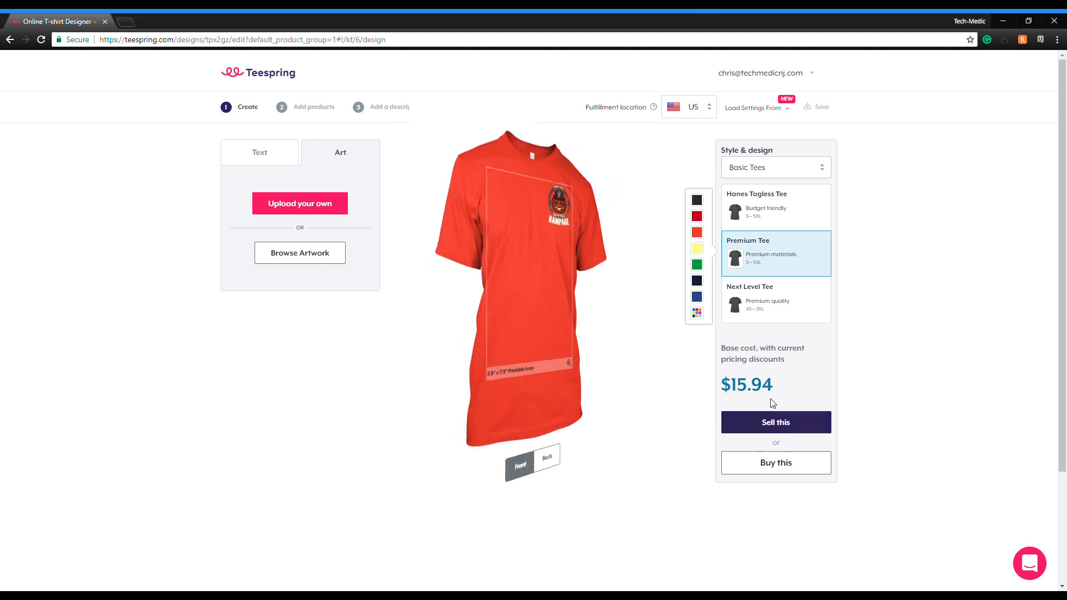
left_click(770, 436)
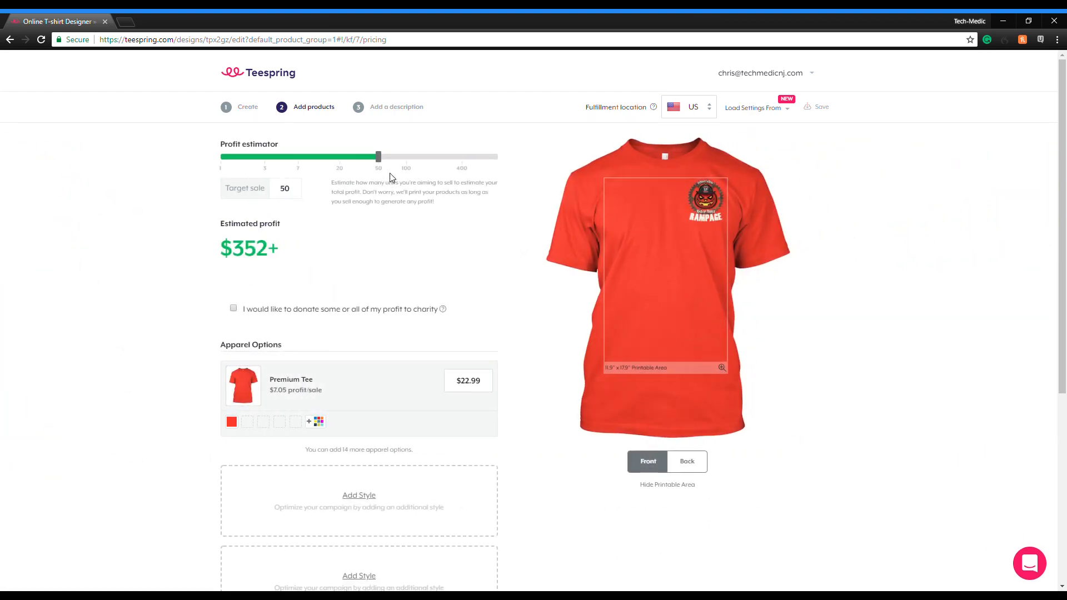
Set the target sale to 7 units and price the Premium Tee at $20.
mouse_move(382, 163)
left_click_drag(381, 163, 300, 167)
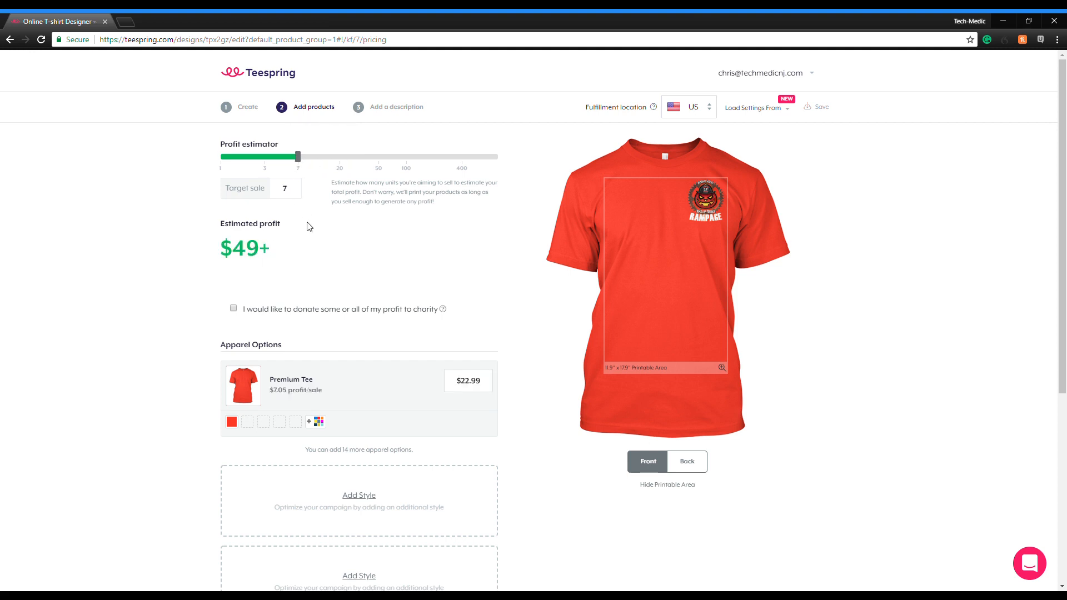
left_click(482, 388)
double_click(468, 388)
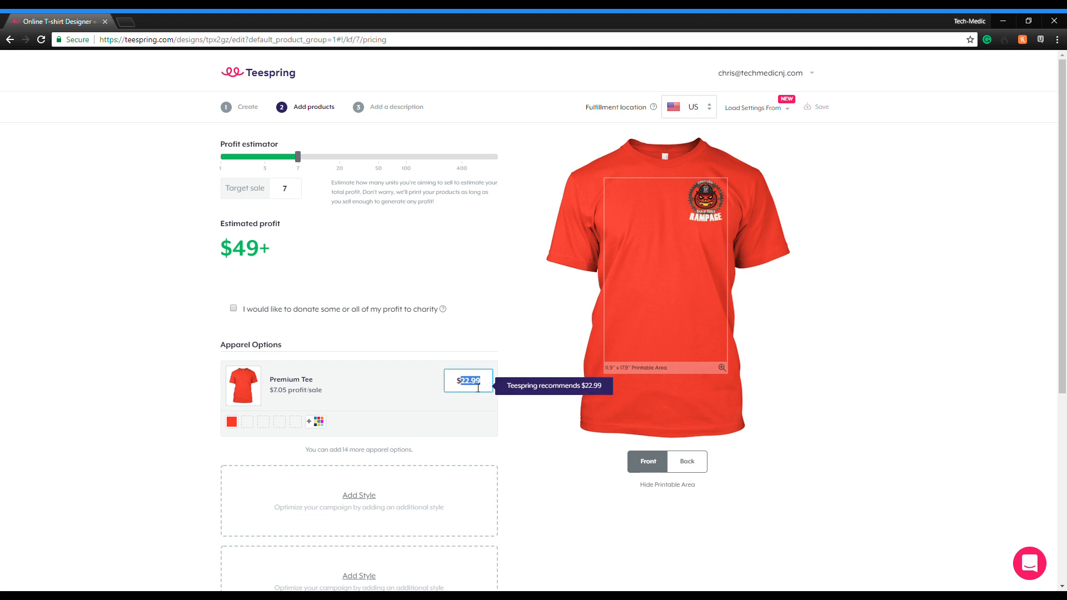
type("20")
left_click(103, 351)
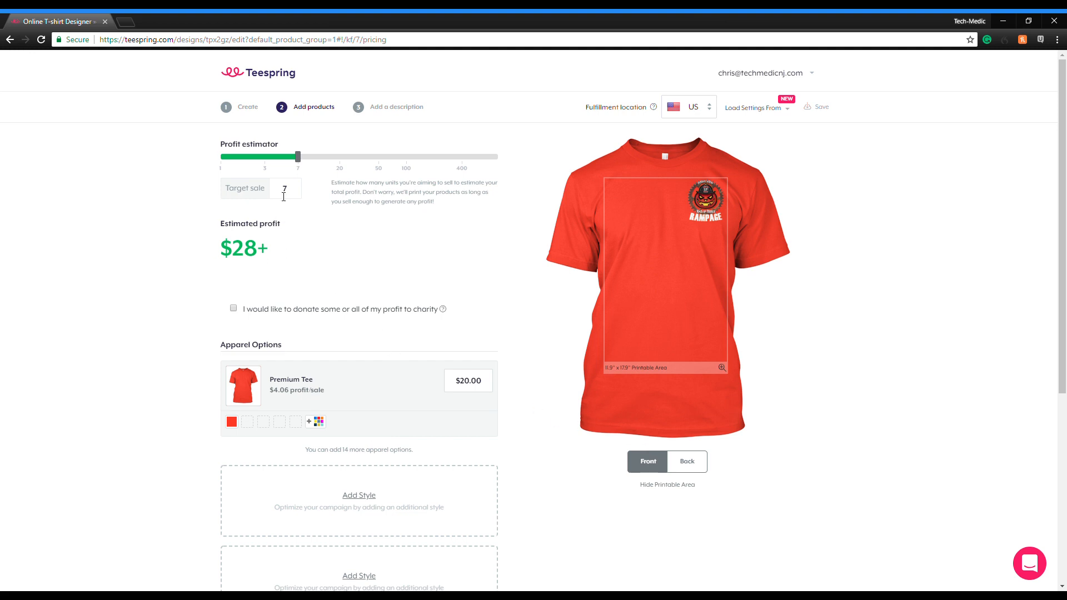
Try a target sale of 103 in the profit estimator, and settle on 20 units.
left_click_drag(297, 158, 407, 179)
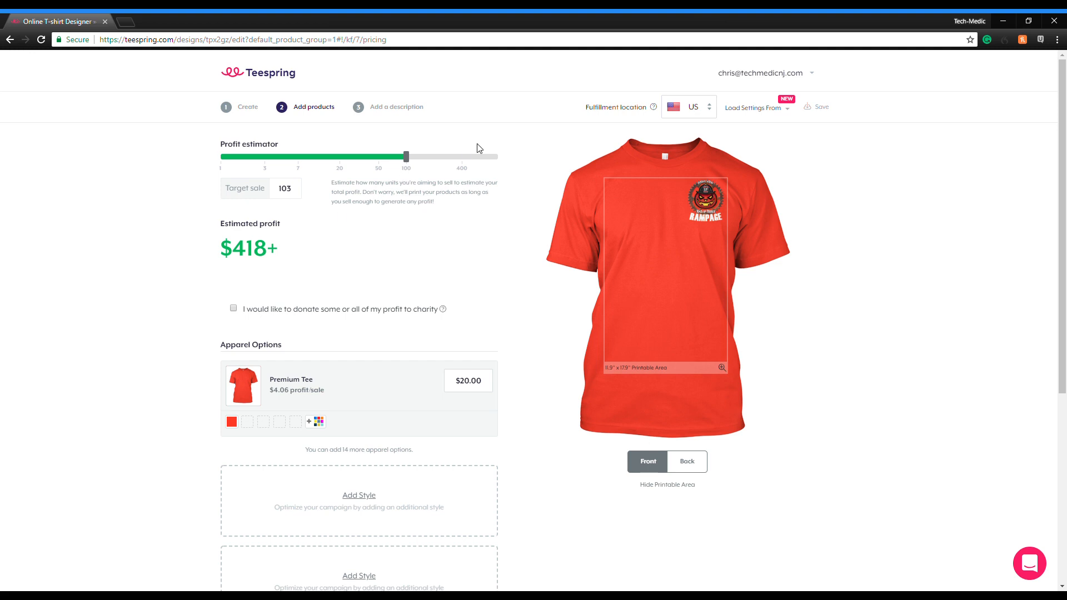
left_click(338, 160)
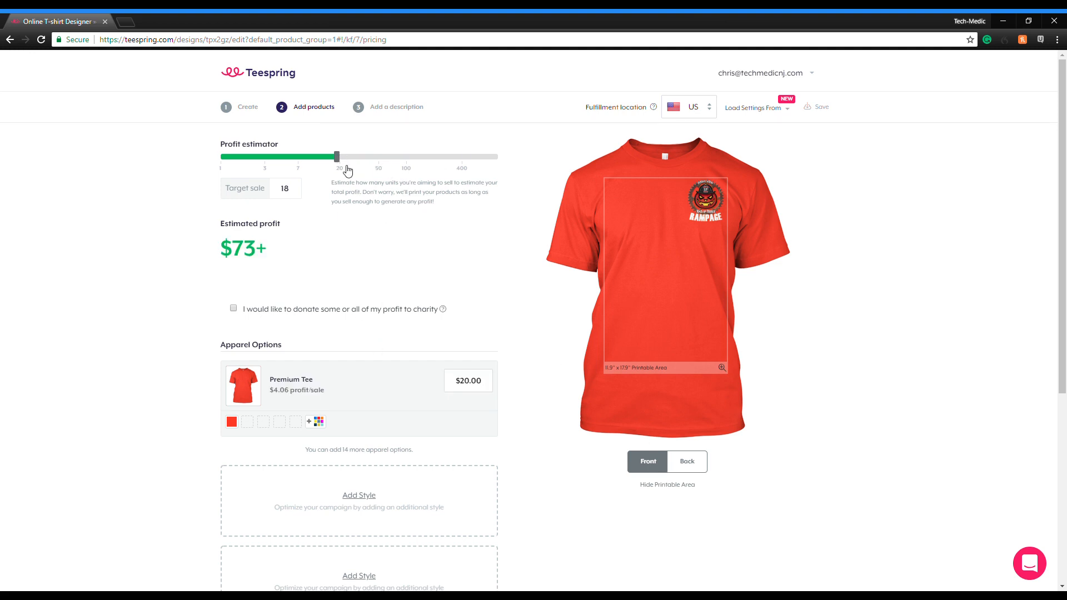
left_click(347, 169)
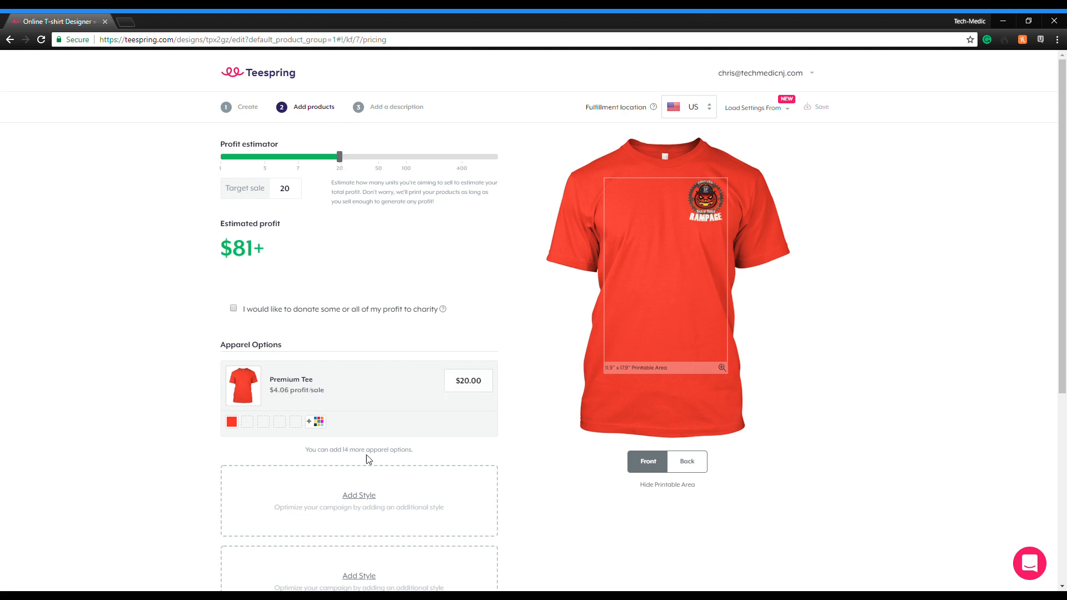
Add black and red to the Premium Tee's color options, trying yellow and removing it again.
scroll(414, 300, "down", 4)
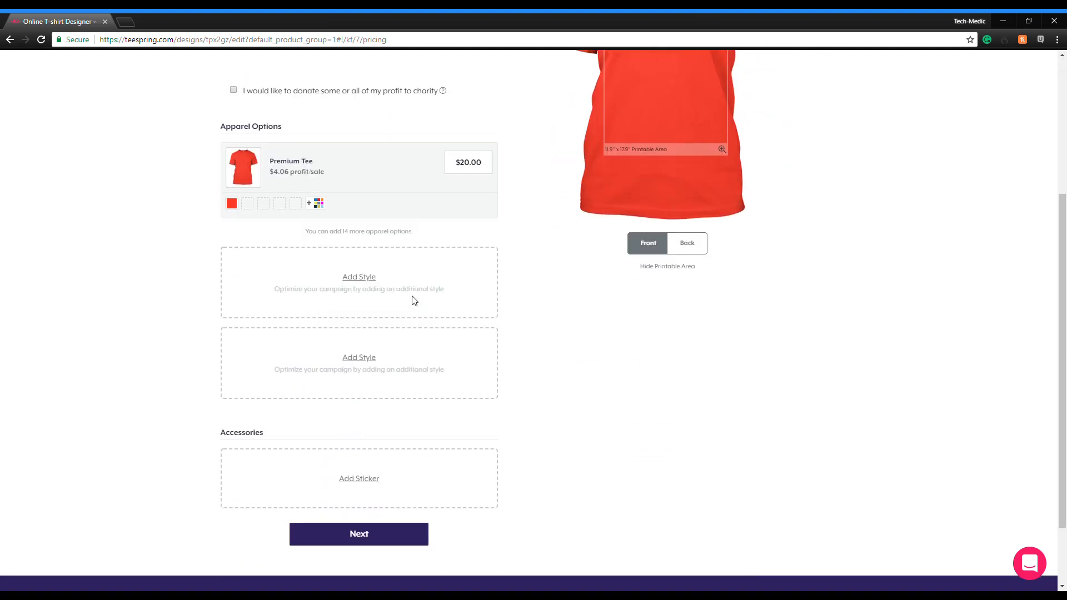
left_click(319, 200)
left_click(339, 202)
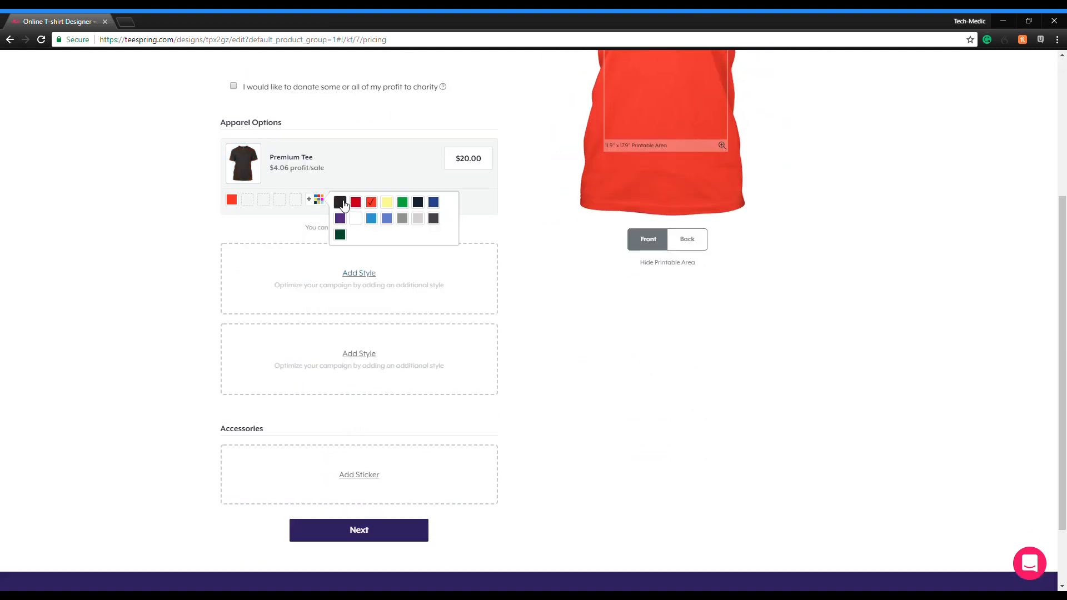
scroll(581, 295, "up", 4)
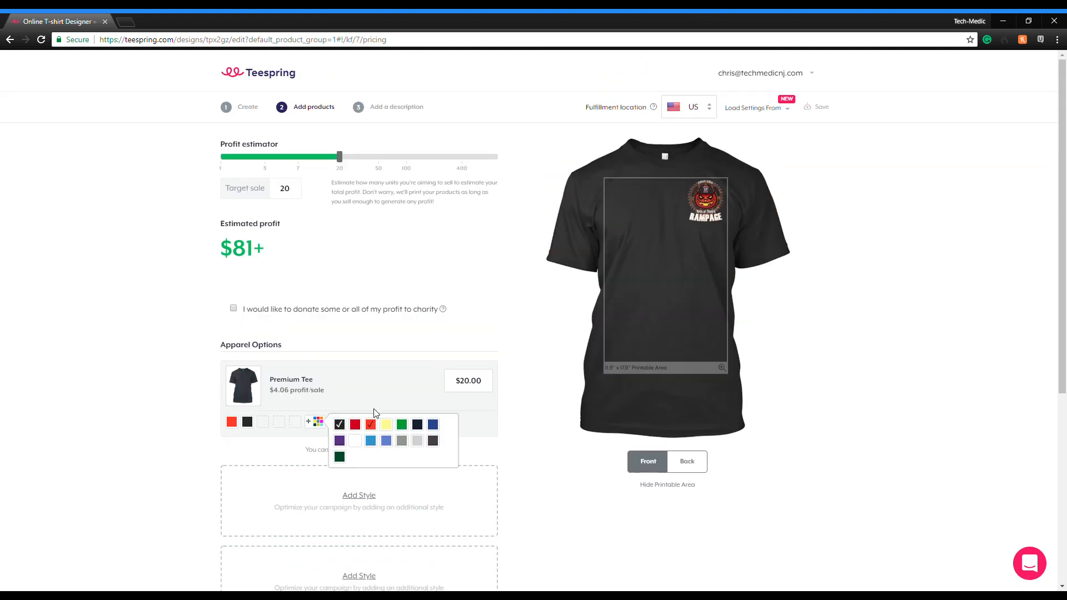
left_click(358, 427)
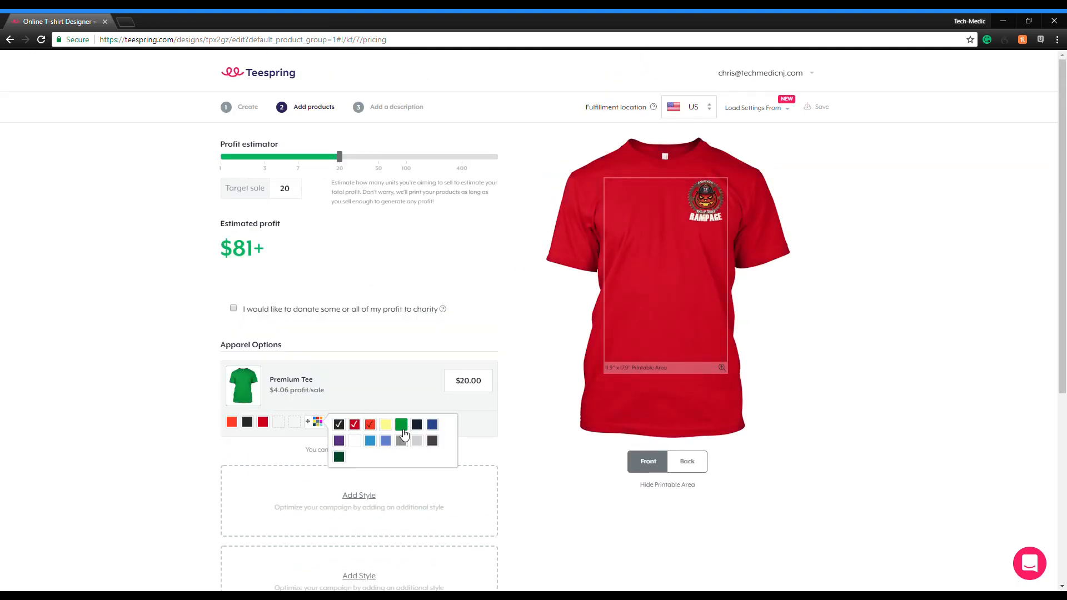
left_click(388, 425)
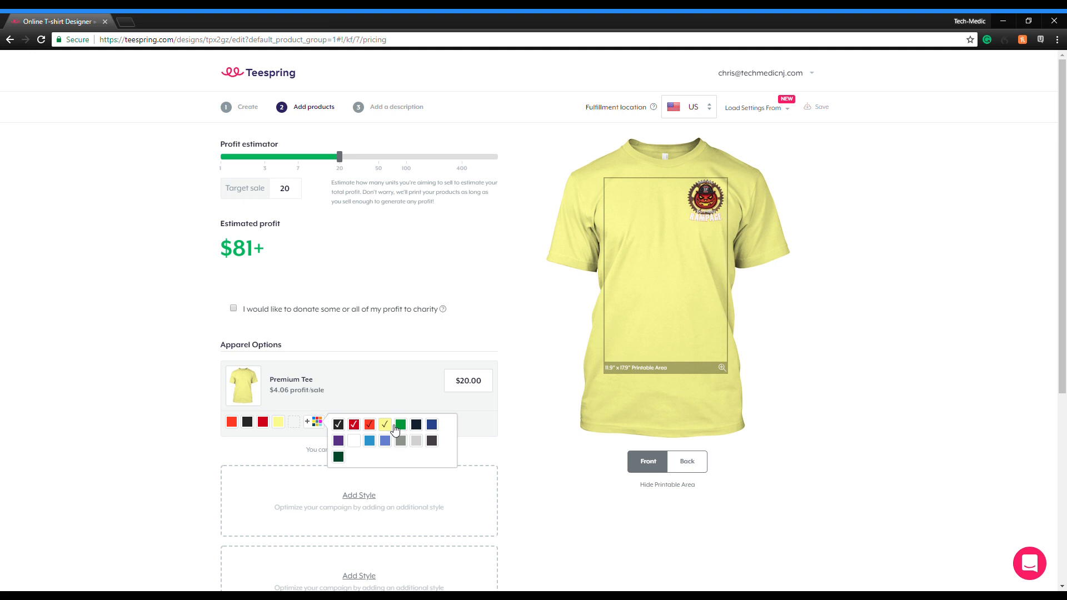
left_click(387, 425)
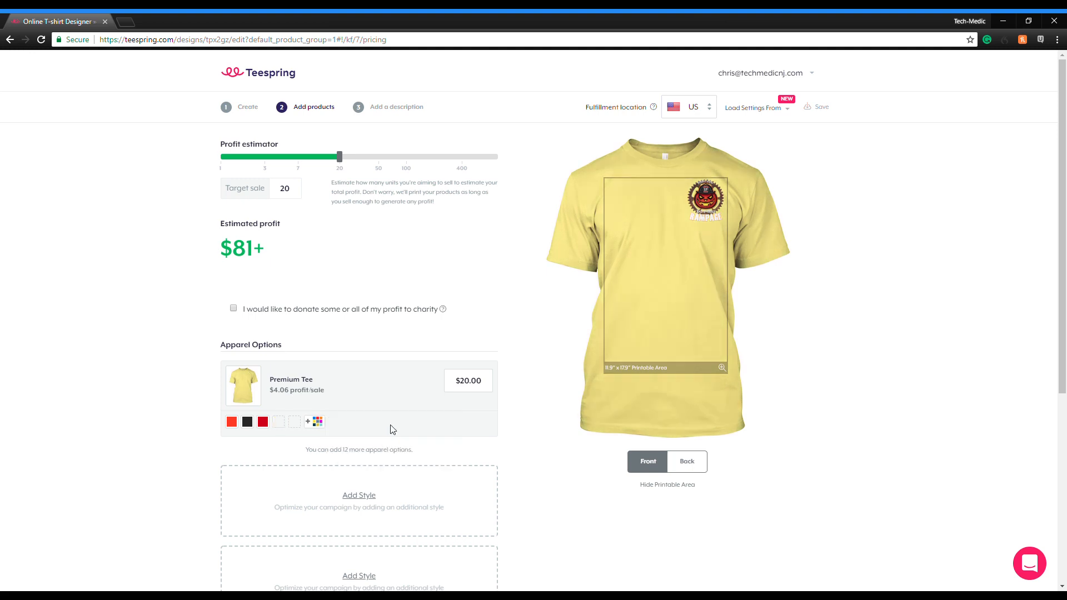
Add dark gray and dark green to the Premium Tee's color options.
left_click(316, 421)
left_click(433, 442)
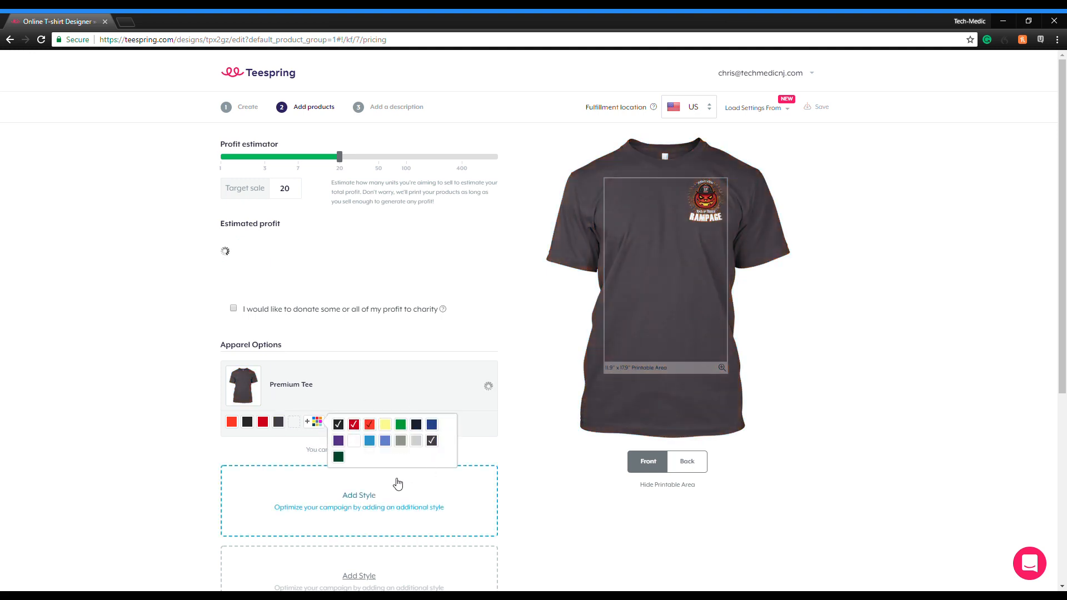
left_click(339, 457)
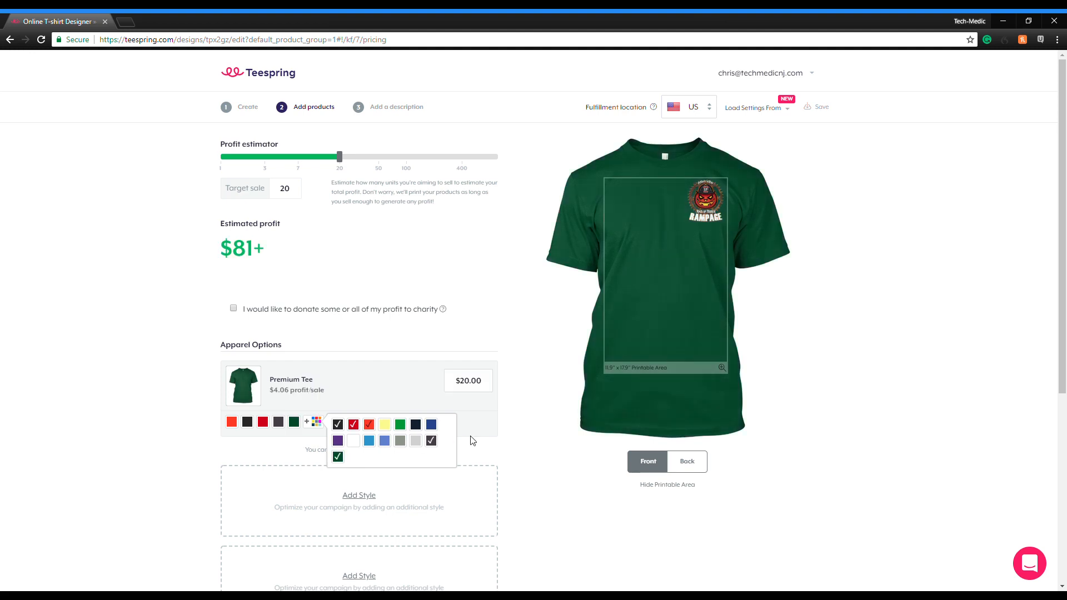
Add the Gildan 8oz Heavy Blend Hoodie from the recommended products as an additional apparel style.
scroll(472, 437, "down", 3)
left_click(367, 338)
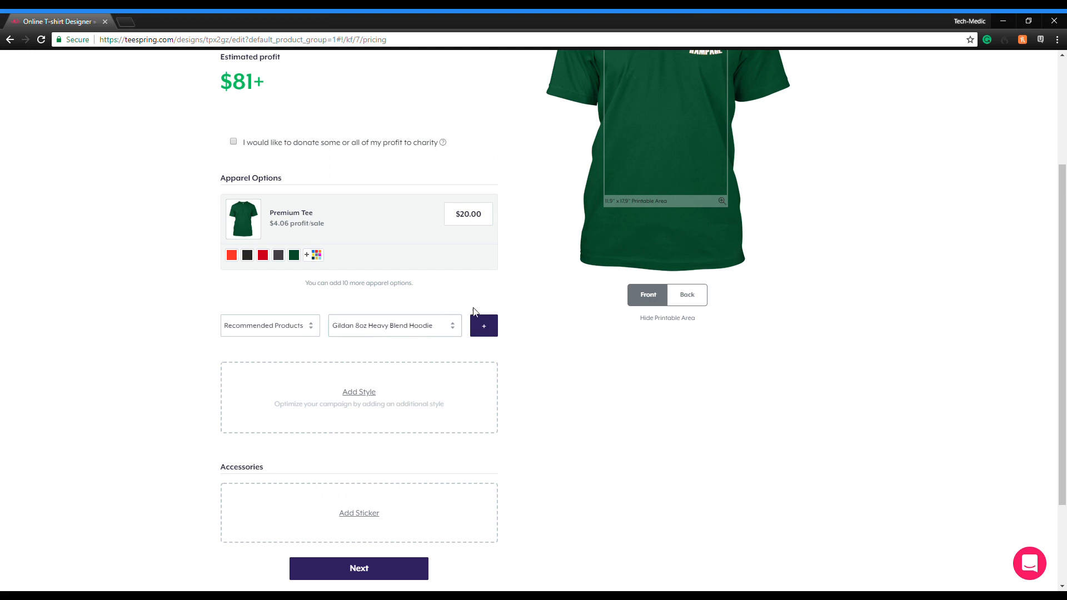
left_click(484, 326)
scroll(503, 398, "up", 1)
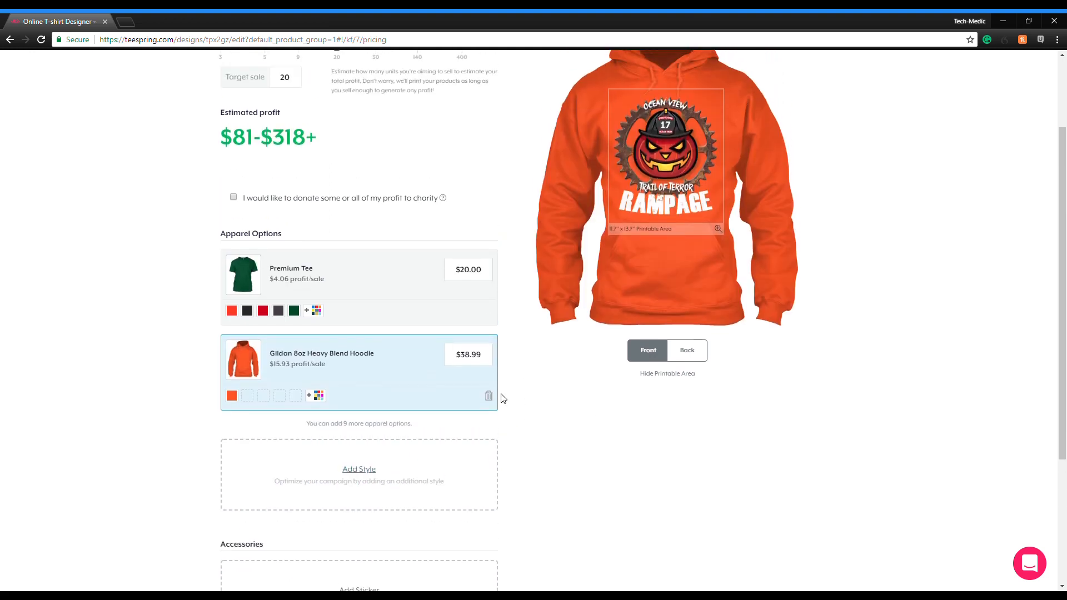
Price the Gildan hoodie at $30 and add dark gray as its second color option.
left_click(492, 359)
type("30")
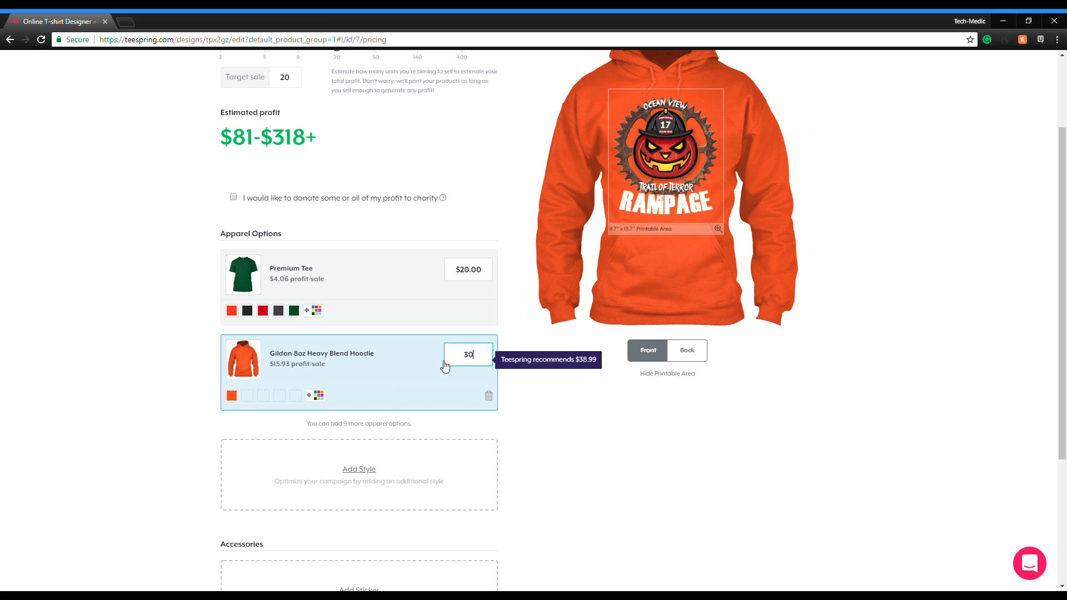
left_click(640, 469)
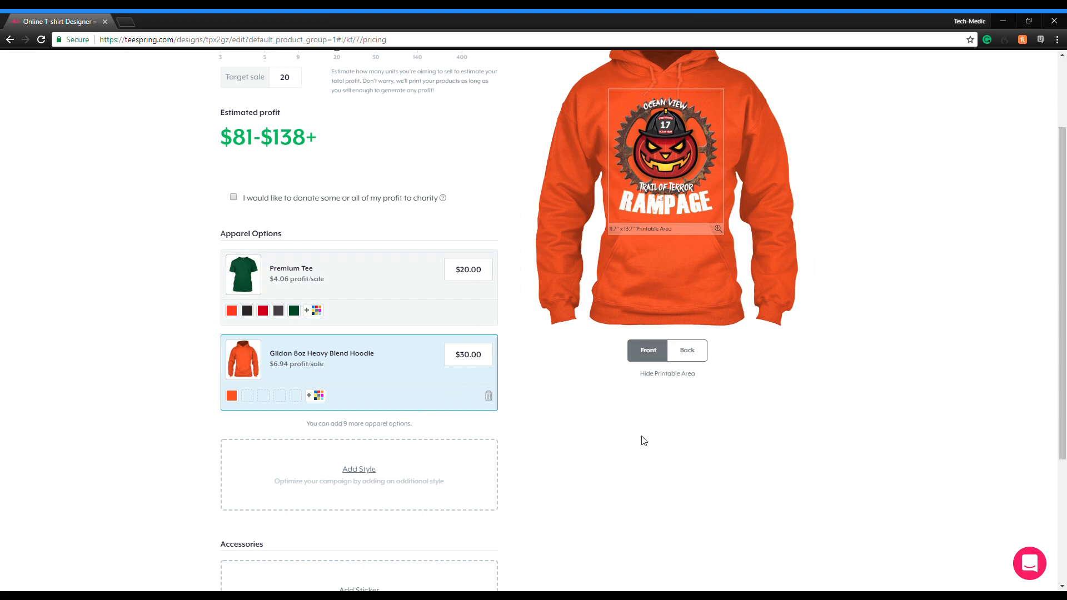
left_click(317, 396)
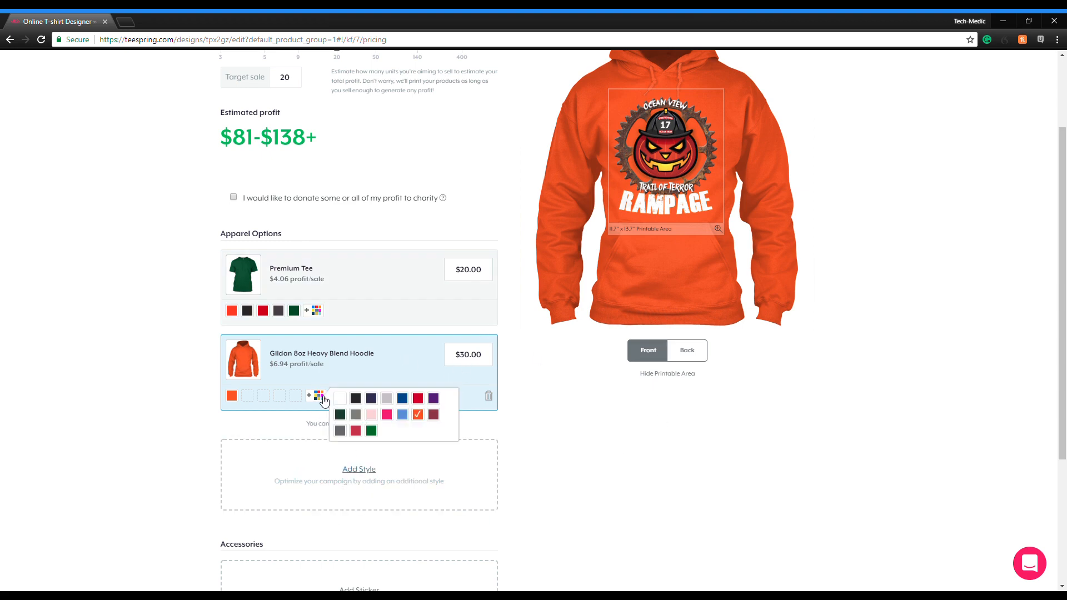
left_click(340, 431)
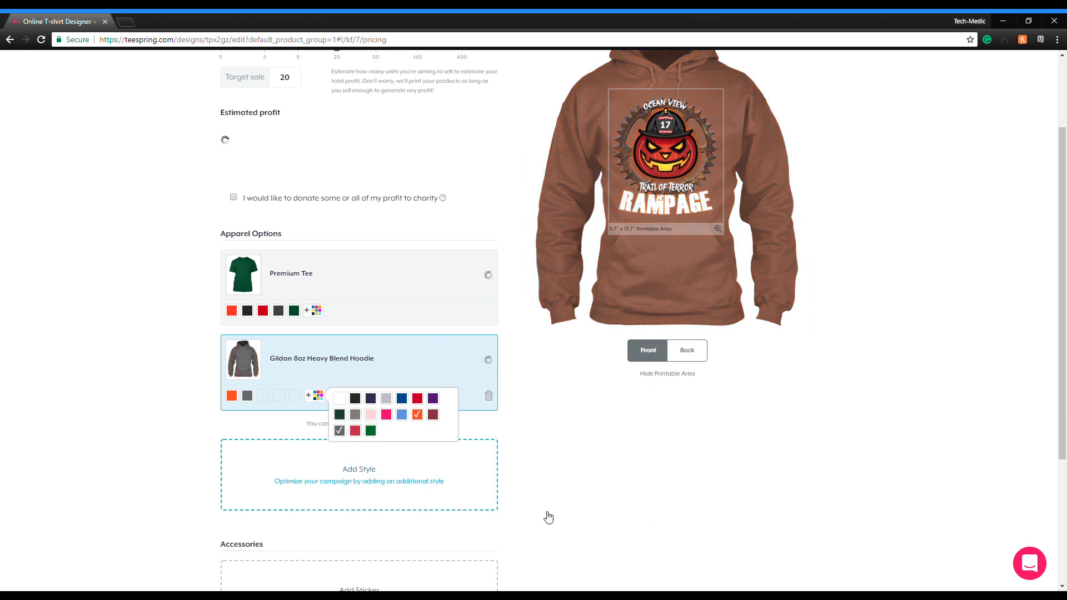
Add the Teespring Tote Bag as another product in the apparel options.
left_click(345, 477)
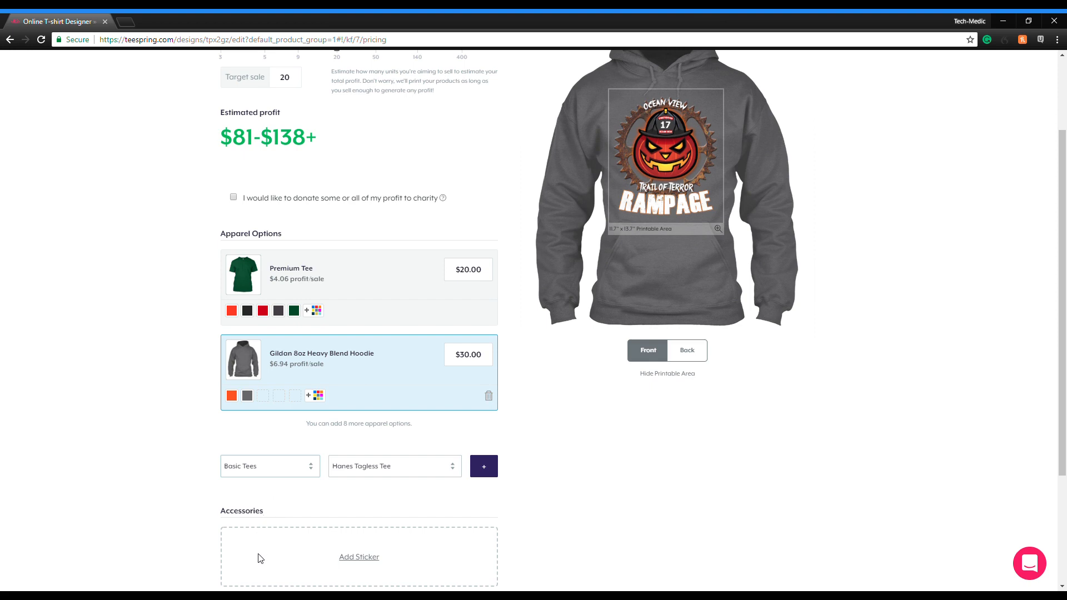
left_click(244, 561)
left_click(480, 473)
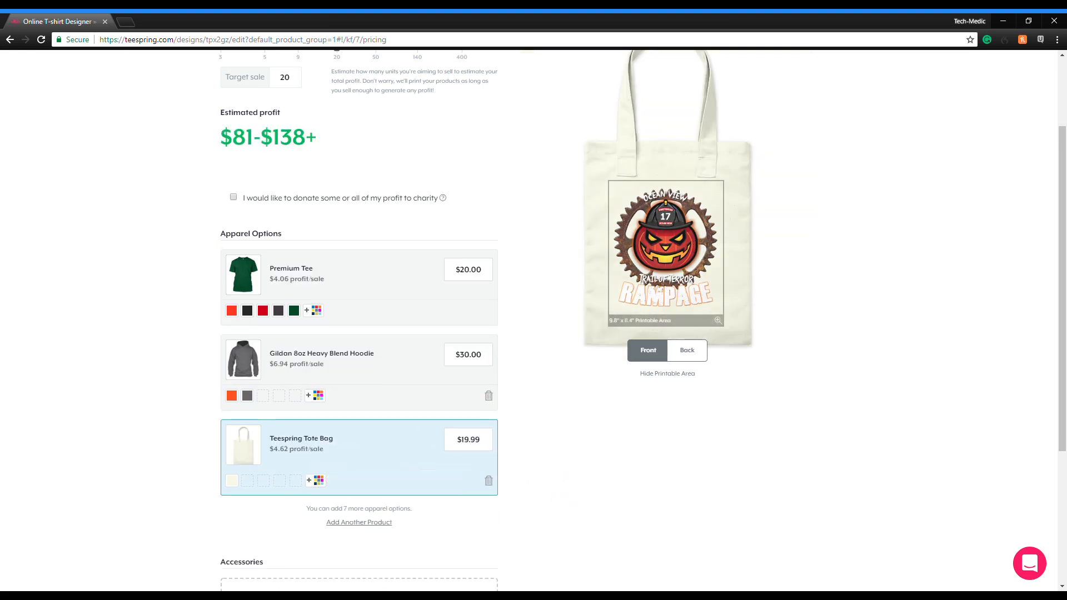
Check the tote bag's back and front previews and remove the tote bag from the apparel options.
left_click(685, 349)
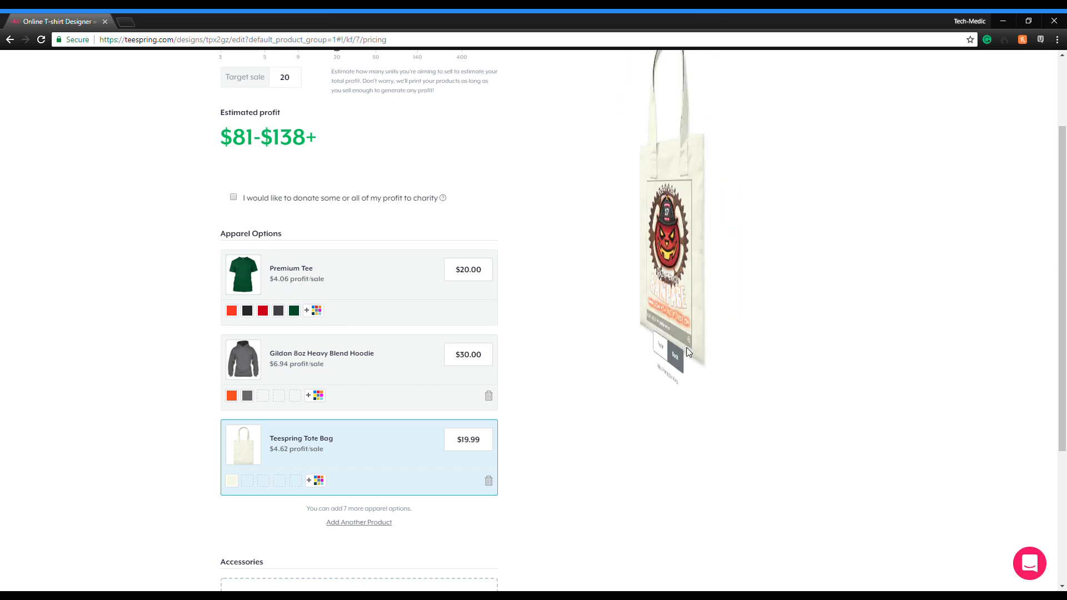
left_click(648, 350)
scroll(612, 364, "down", 4)
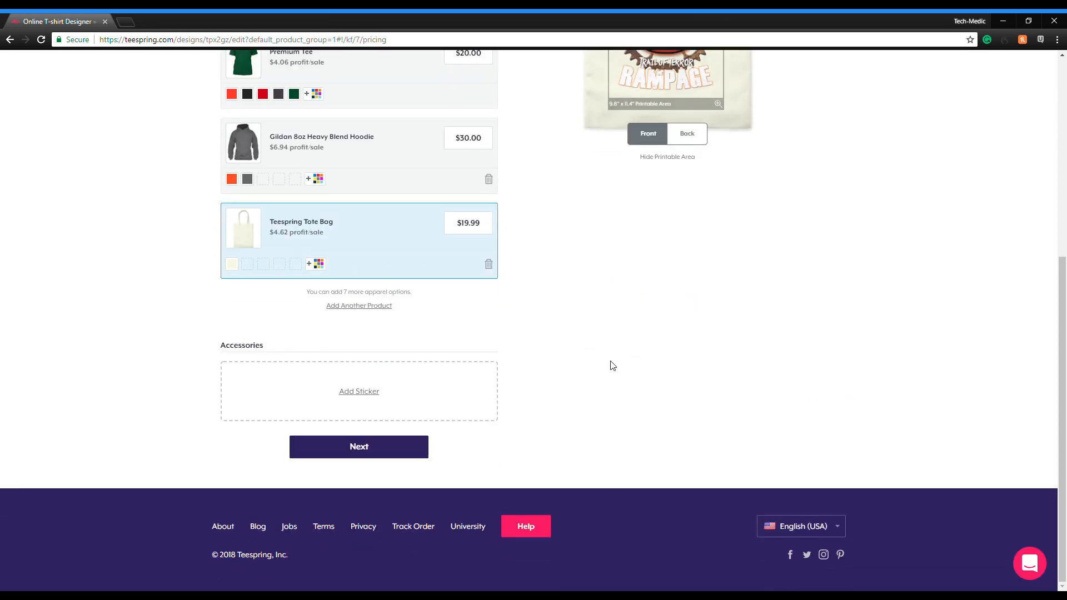
scroll(596, 365, "up", 5)
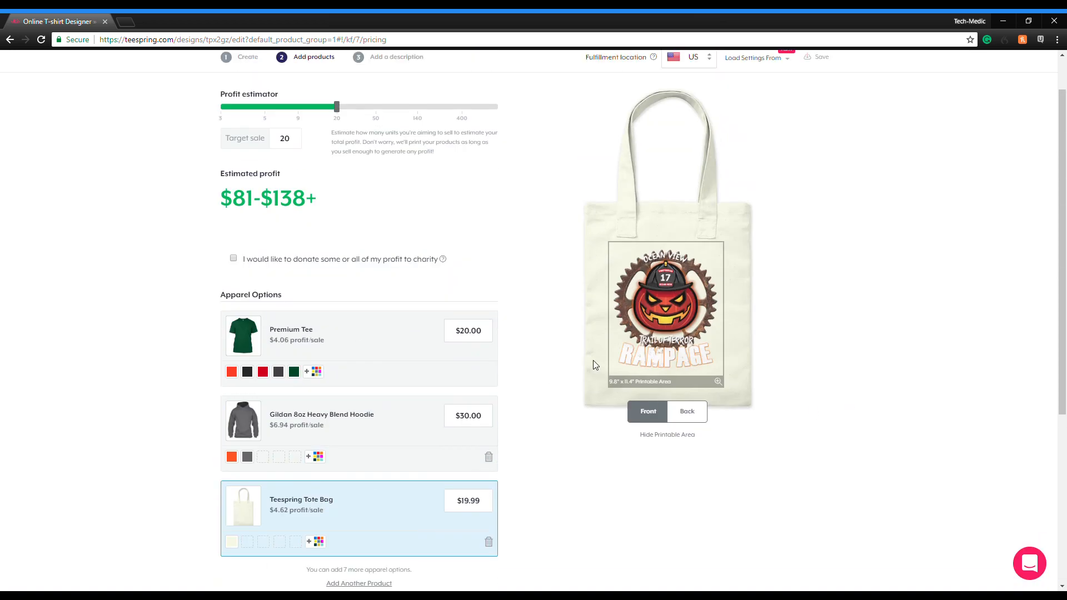
left_click(489, 542)
scroll(493, 319, "down", 5)
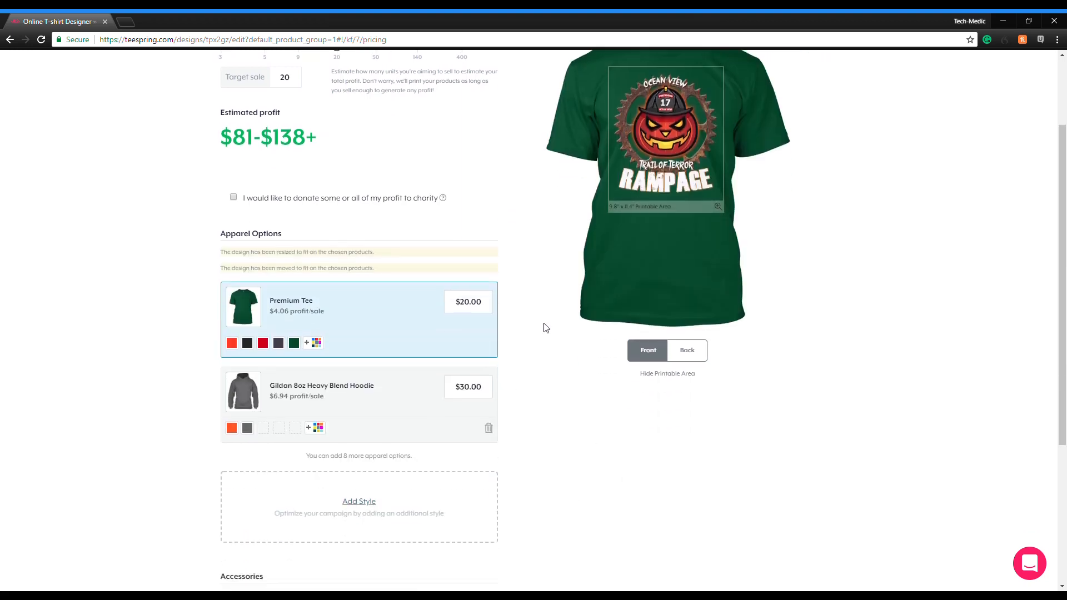
Review the remaining tee and hoodie options and continue to the campaign description stage.
scroll(424, 387, "up", 6)
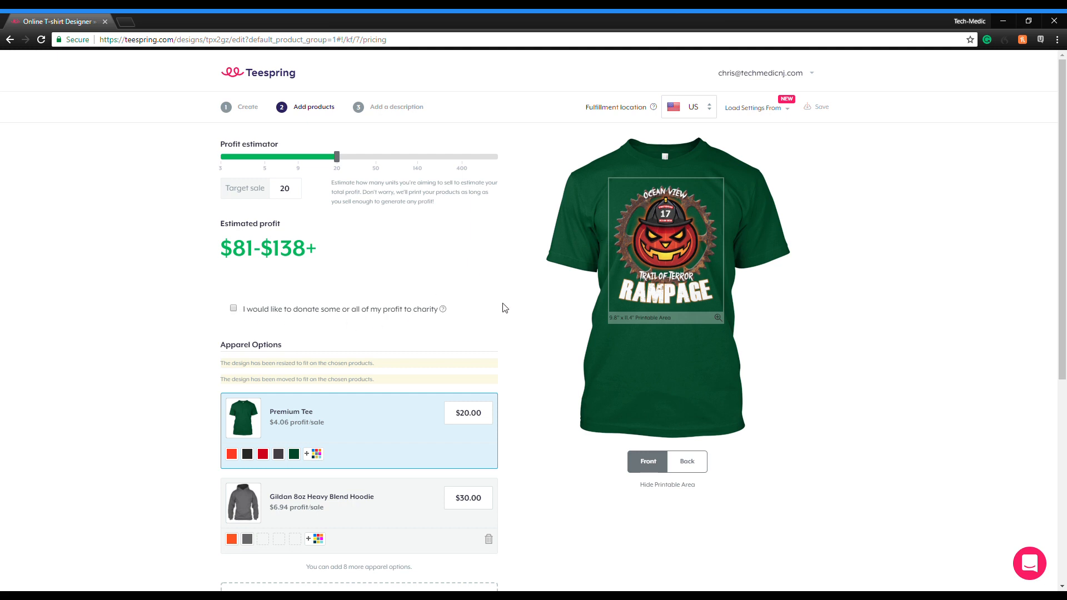
scroll(502, 305, "down", 5)
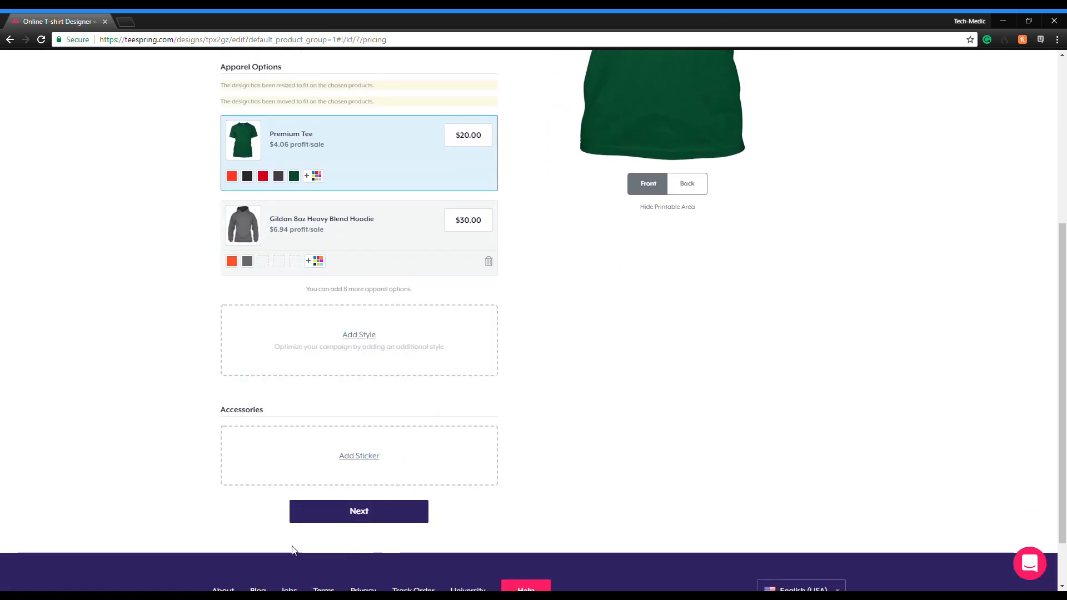
left_click(352, 512)
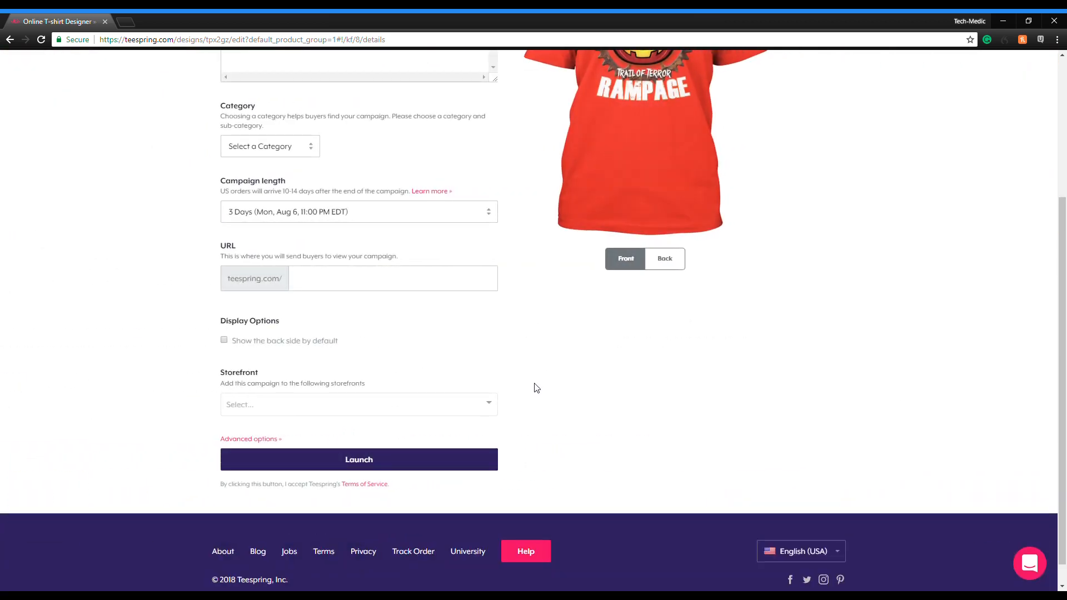
scroll(537, 388, "up", 4)
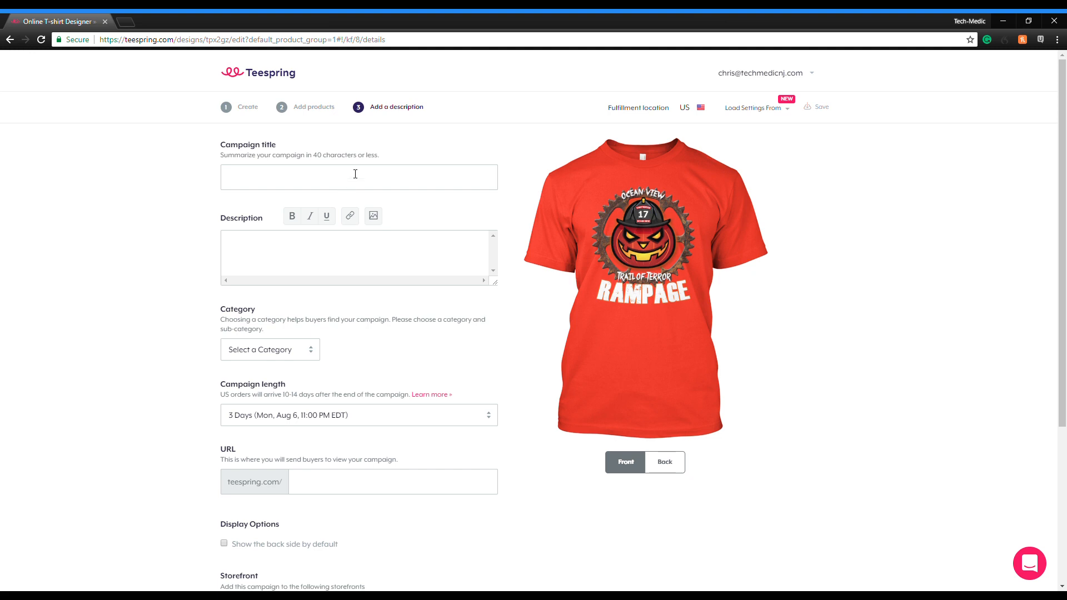
Set the campaign's category to Apparel.
left_click(277, 247)
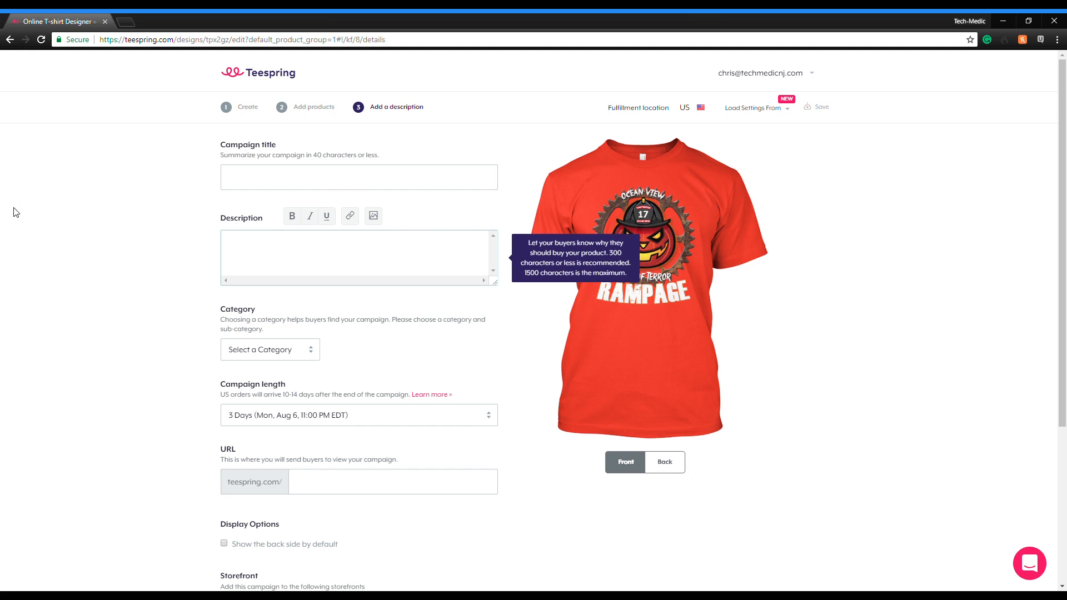
left_click(287, 356)
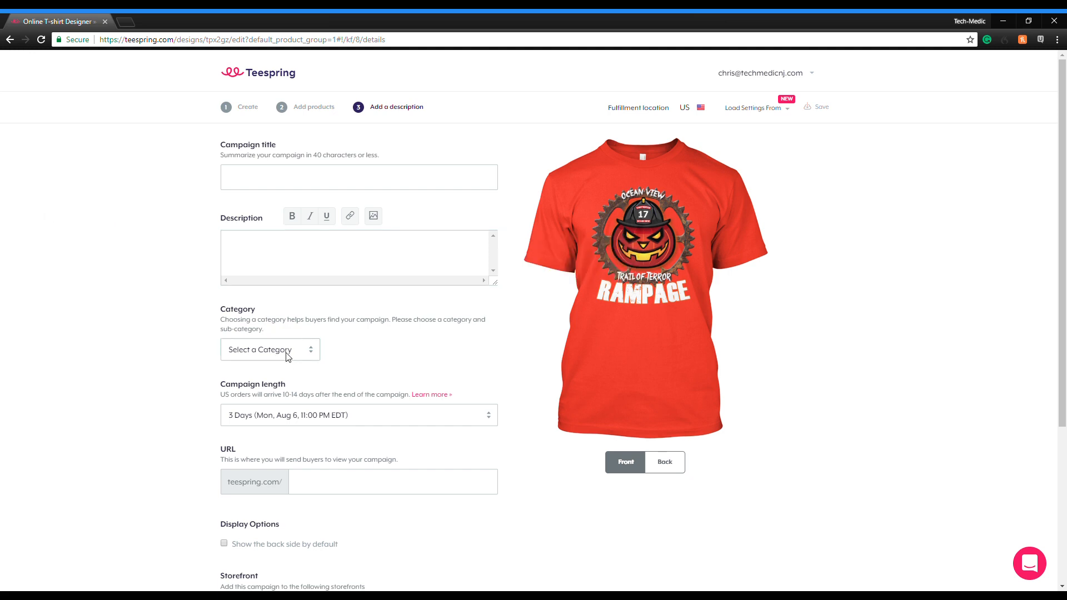
left_click(279, 381)
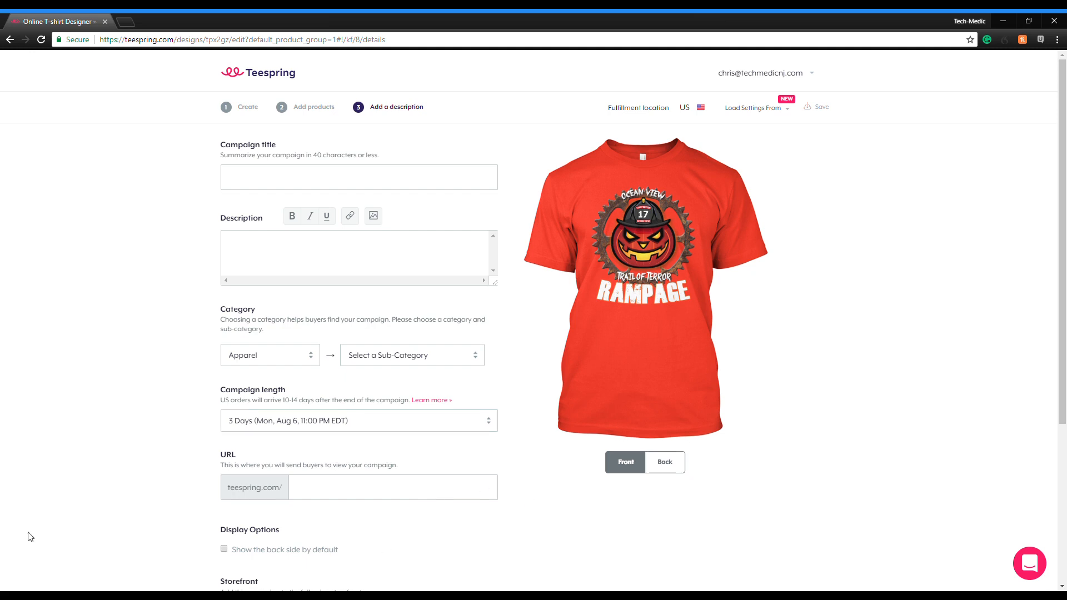
Examine the campaign URL field and display options, and preview the shirt's back and front.
left_click(368, 493)
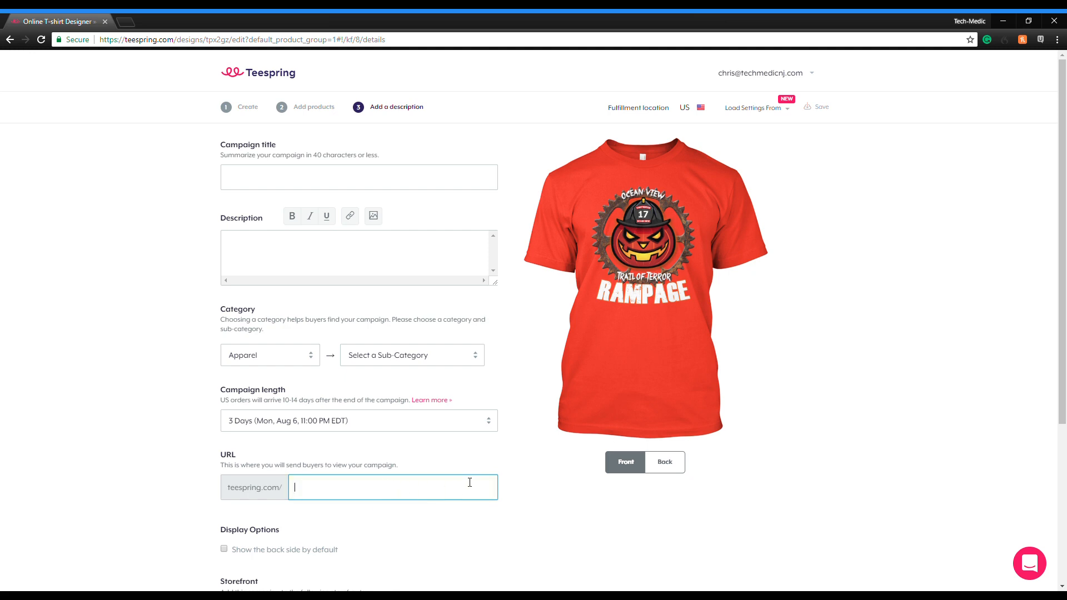
left_click(114, 309)
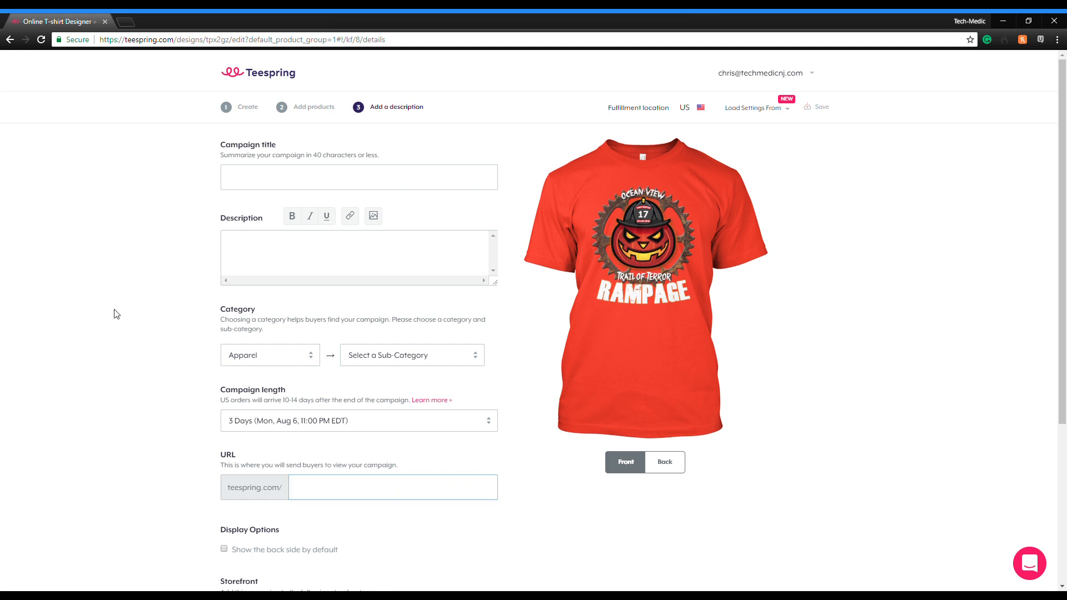
scroll(245, 469, "down", 4)
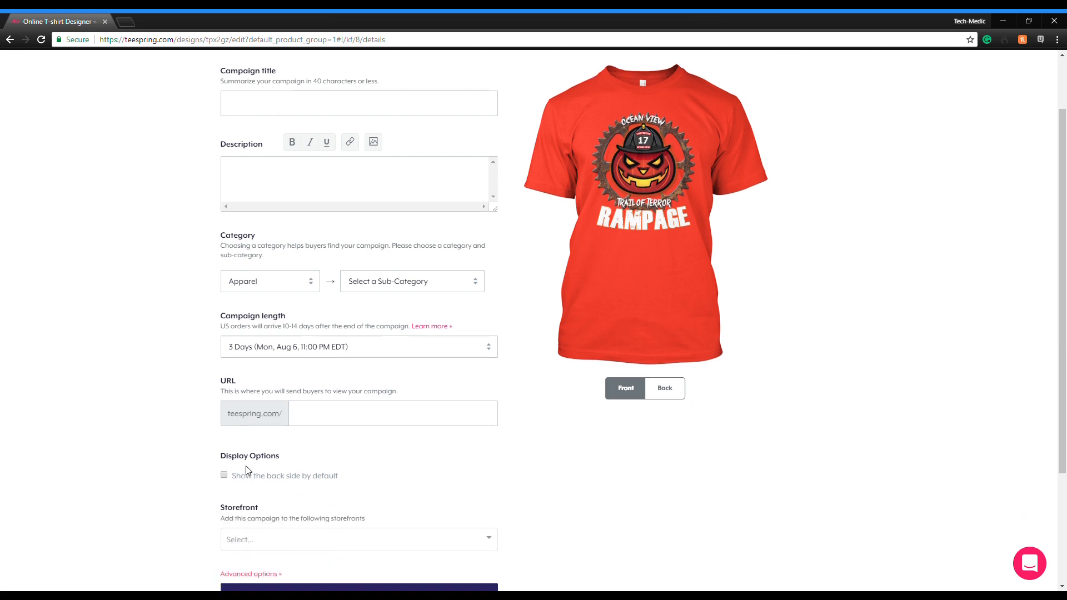
scroll(231, 333, "up", 5)
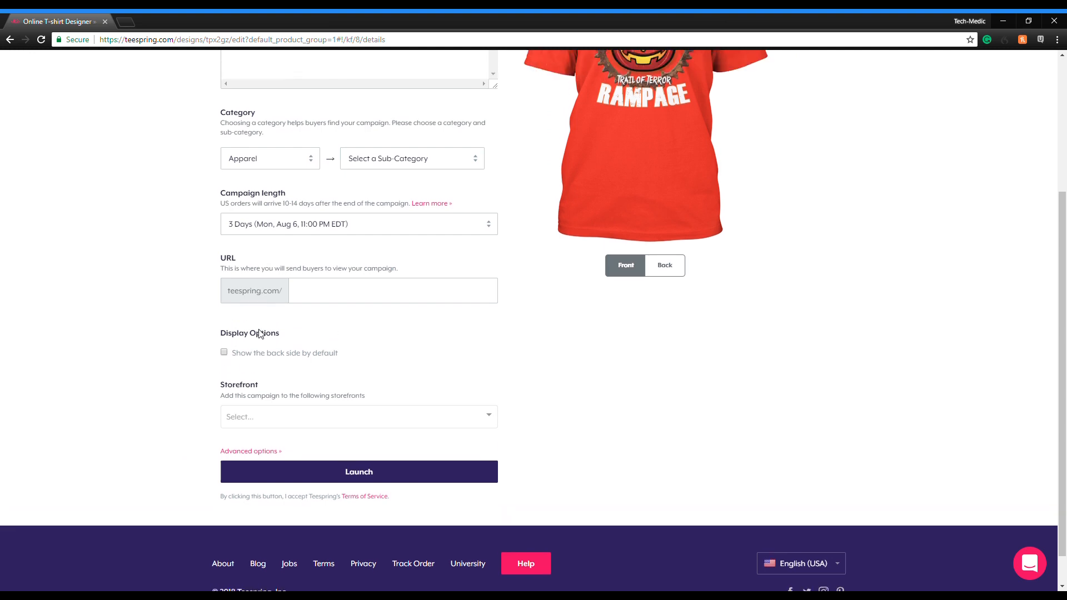
scroll(231, 482, "down", 2)
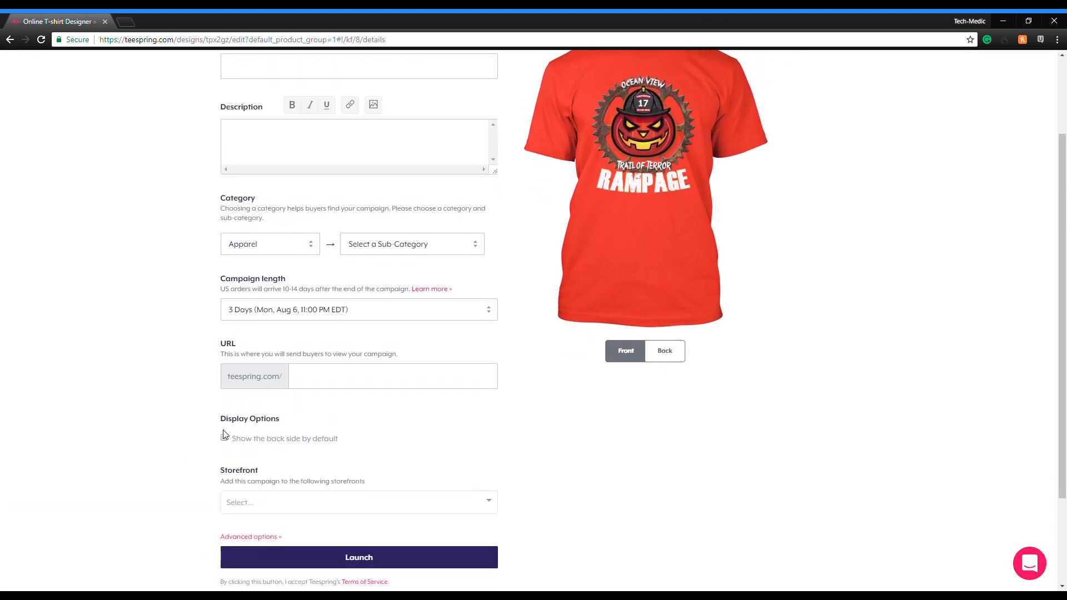
scroll(637, 345, "up", 2)
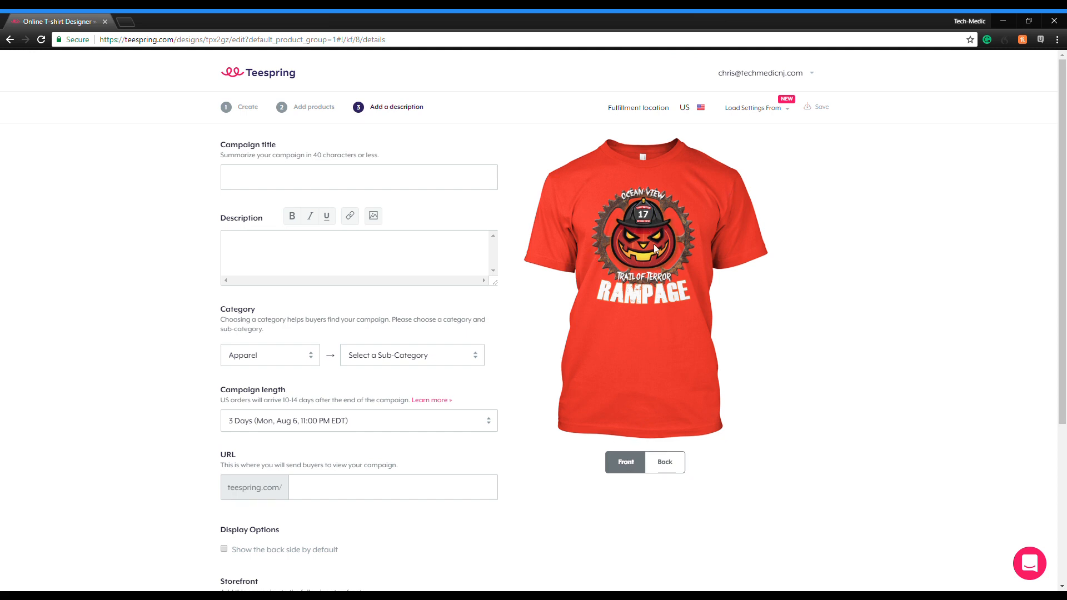
left_click(672, 459)
left_click(623, 462)
Look through the storefronts that the campaign can be added to, leaving none selected.
scroll(312, 545, "down", 4)
left_click(281, 395)
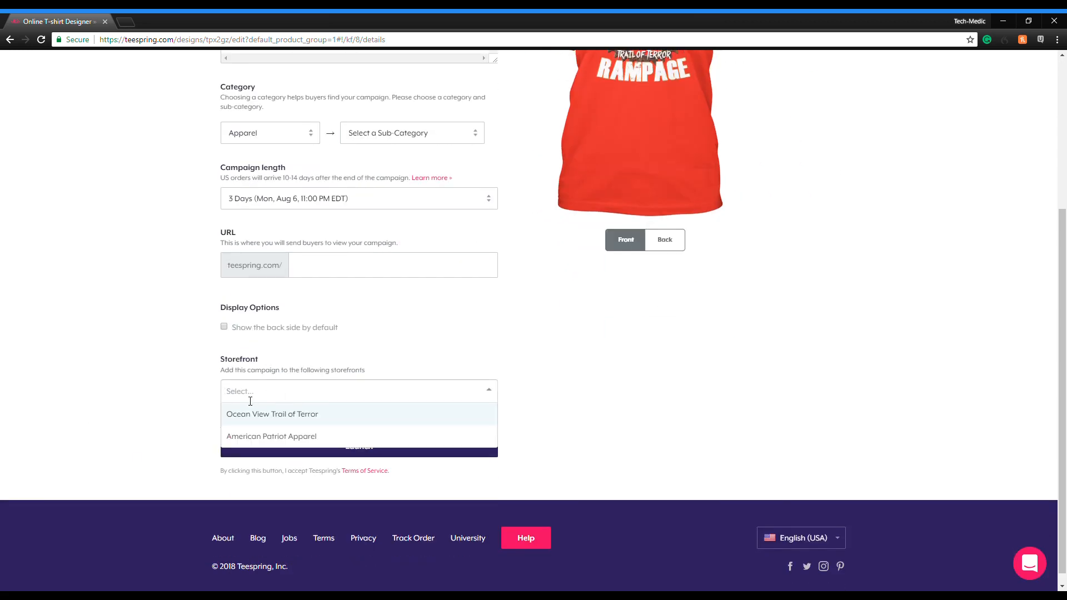
left_click(202, 374)
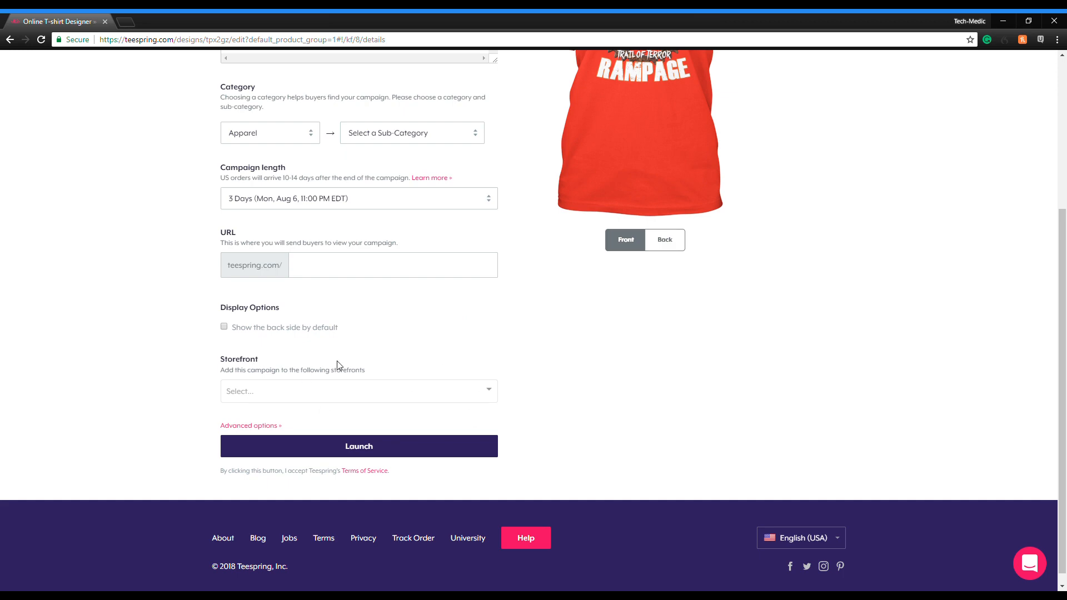
scroll(338, 365, "up", 4)
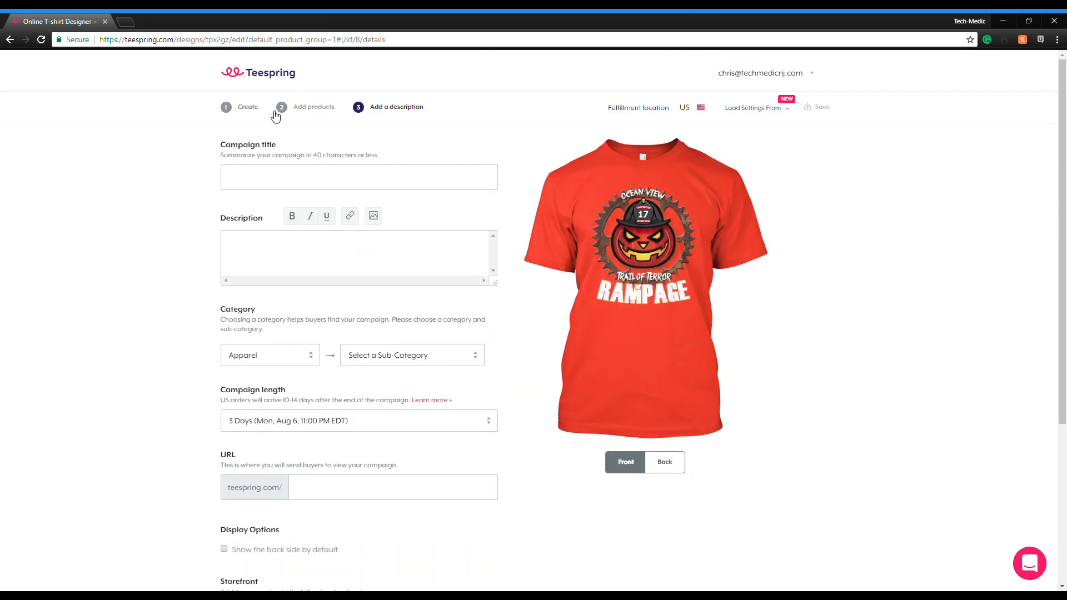
Return to the design stage, shrink the front artwork to about 4.37 x 4.65 inches on the wearer's left chest, and proceed to pricing.
left_click(245, 107)
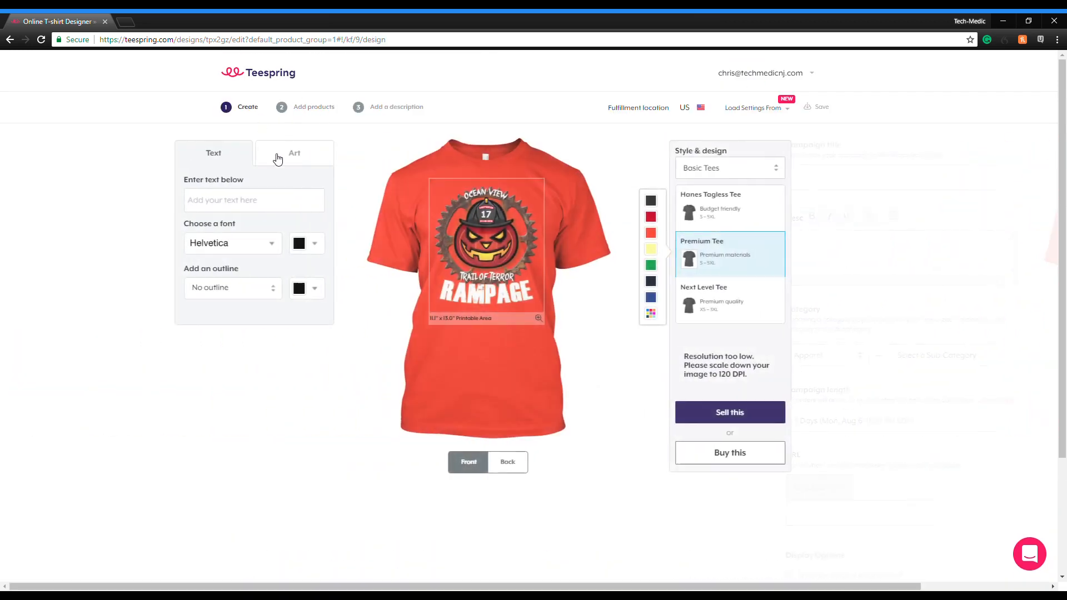
left_click(481, 238)
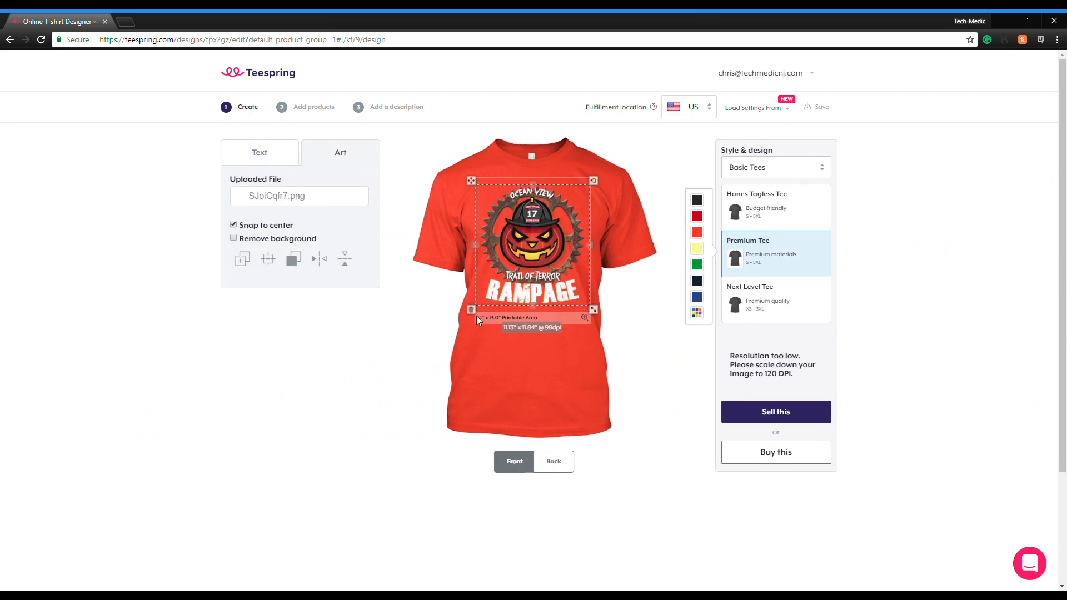
left_click_drag(593, 310, 564, 209)
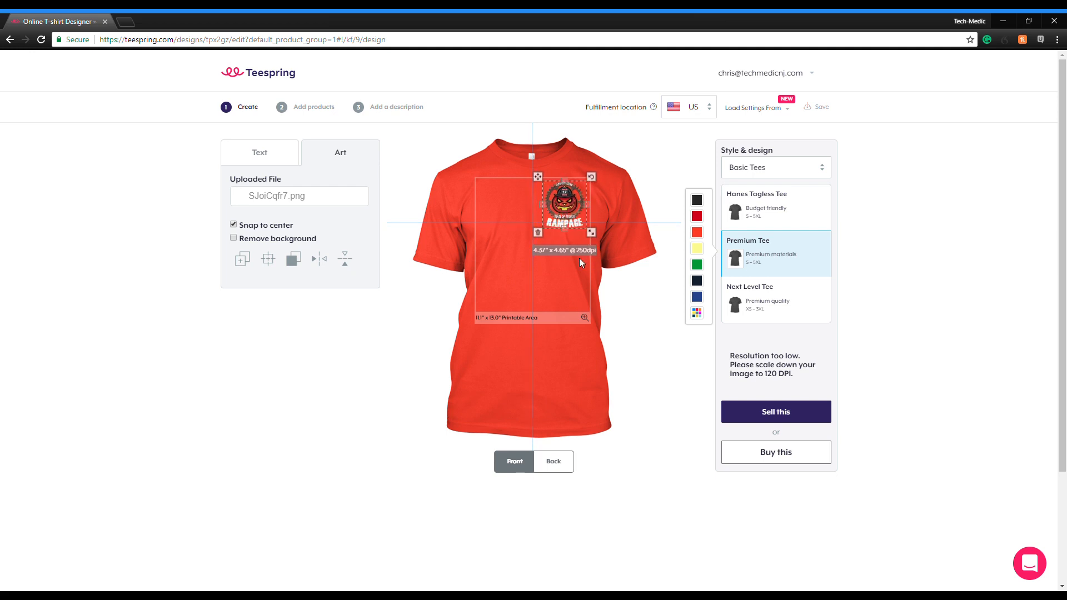
left_click(667, 444)
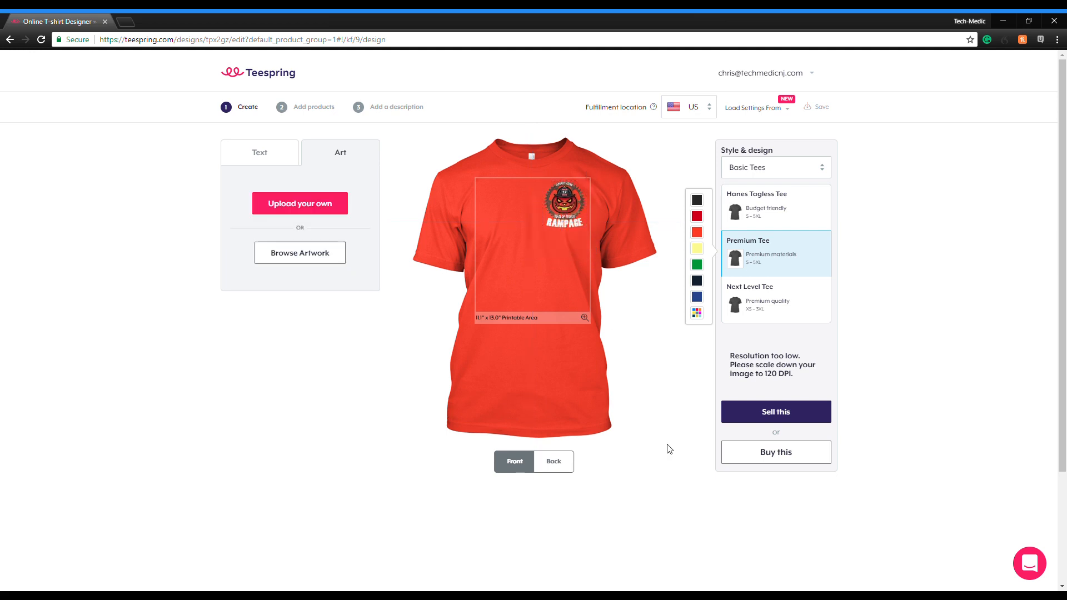
left_click(792, 413)
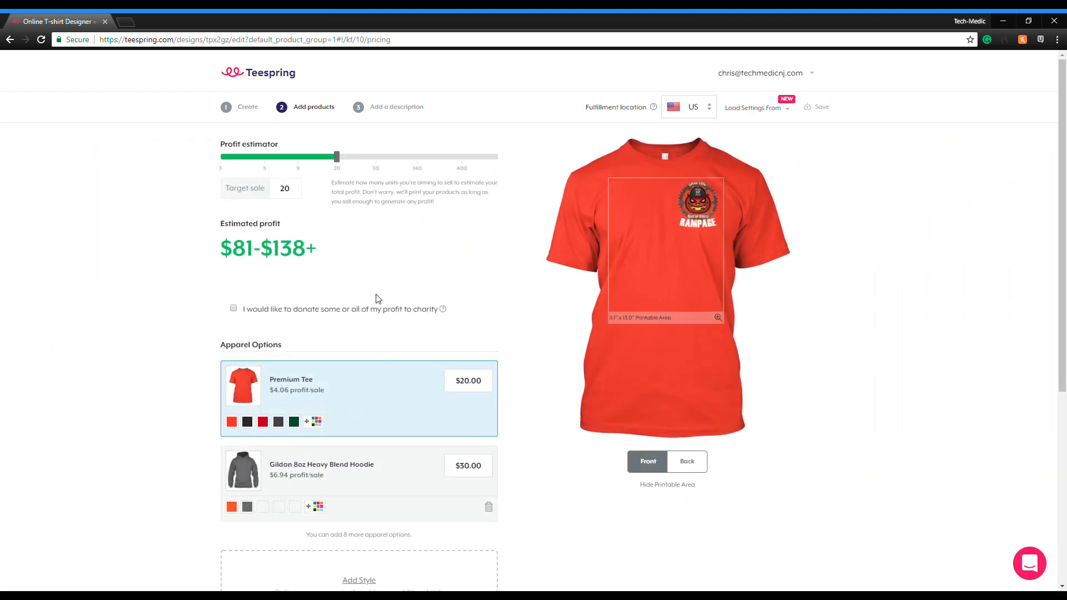
Return to the design stage and scale the shirt's back artwork down to about 11.06 x 13.06 inches.
left_click(253, 109)
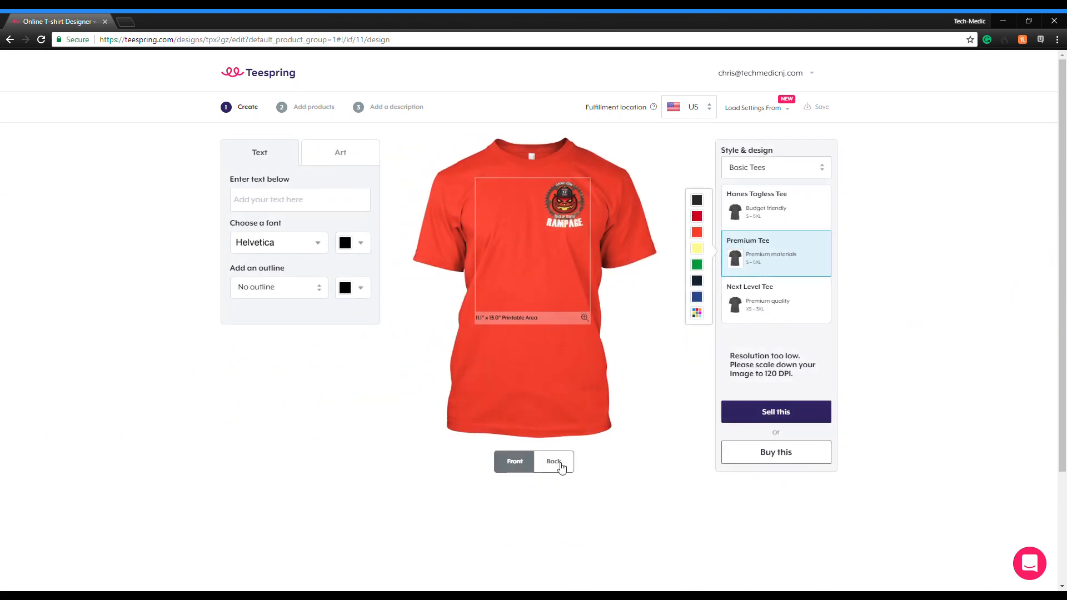
left_click(554, 460)
left_click(573, 313)
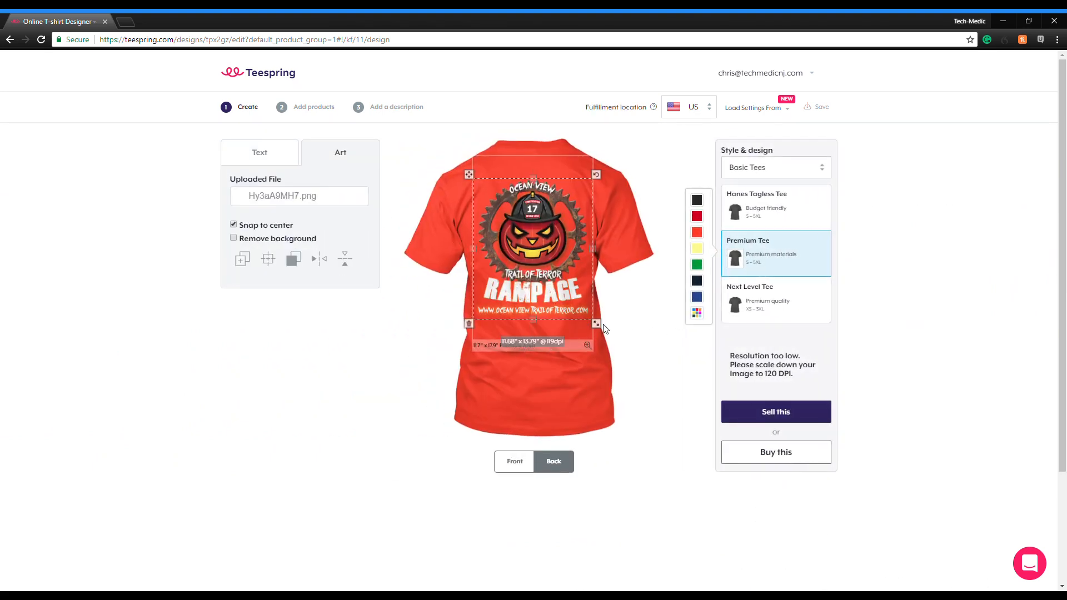
left_click_drag(596, 323, 592, 323)
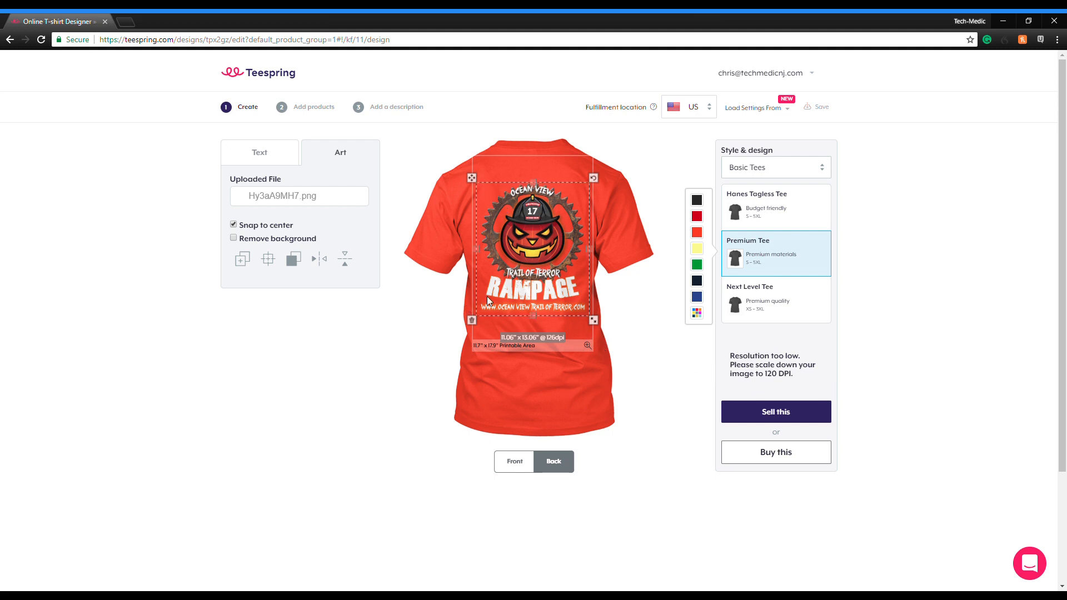
left_click(566, 322)
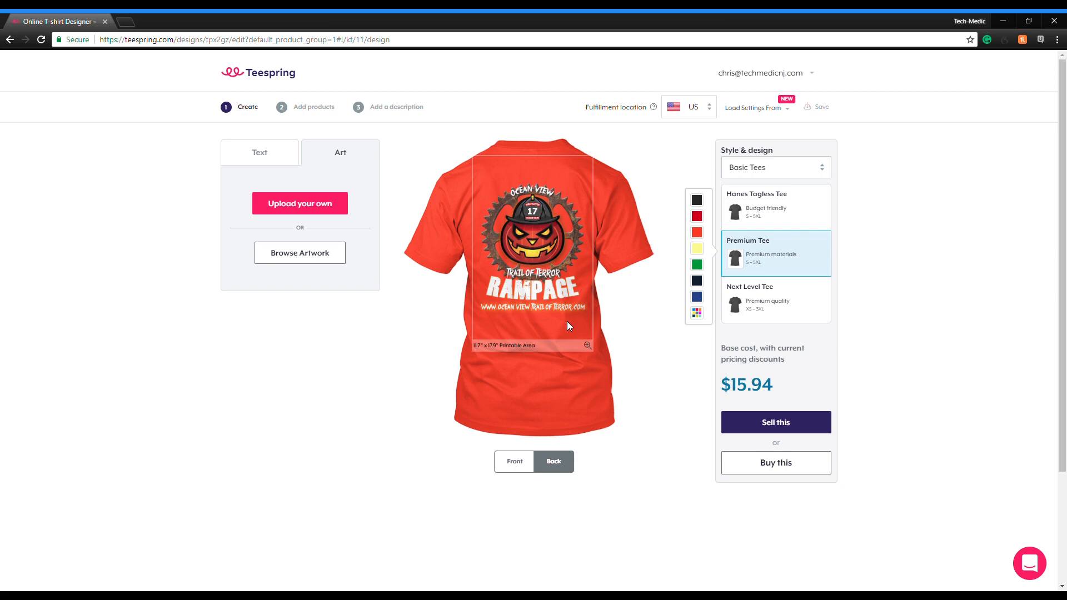
Continue through the product options to the campaign description, show the shirt's front, and review the listing fields.
left_click(784, 426)
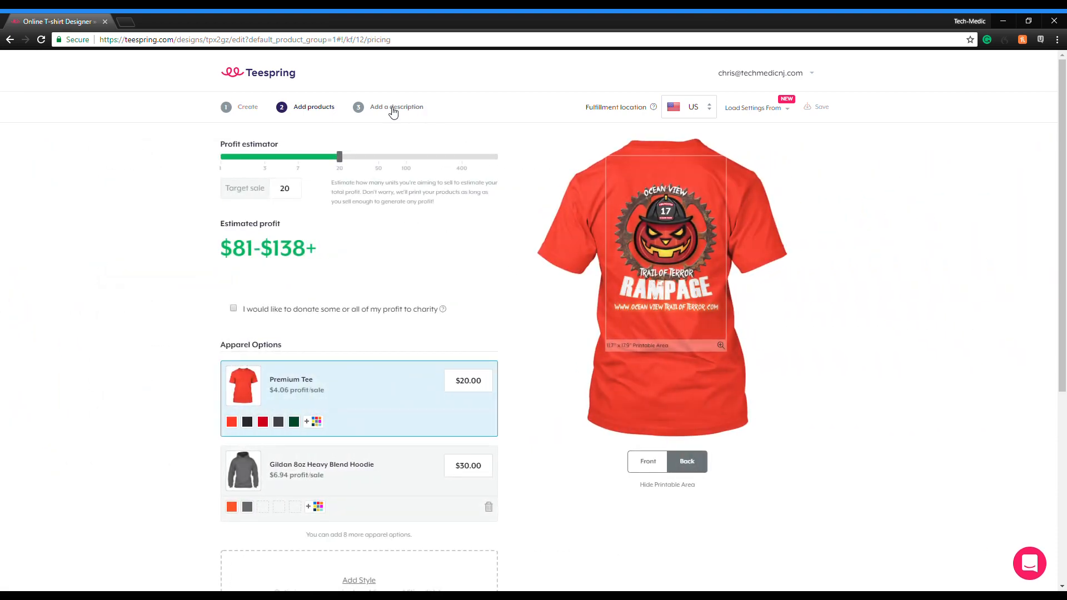
left_click(396, 108)
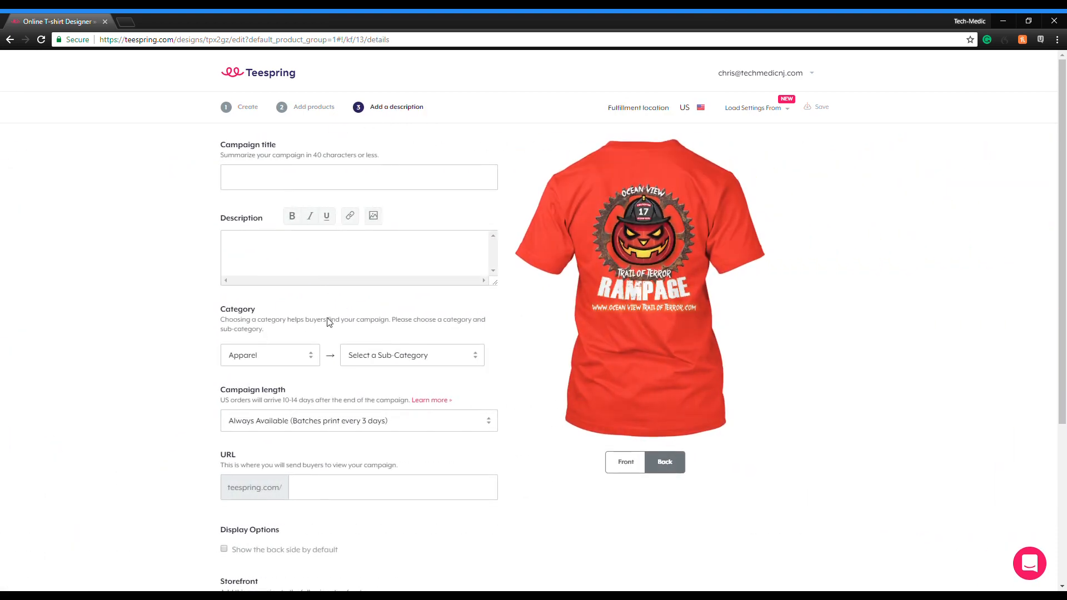
left_click(627, 466)
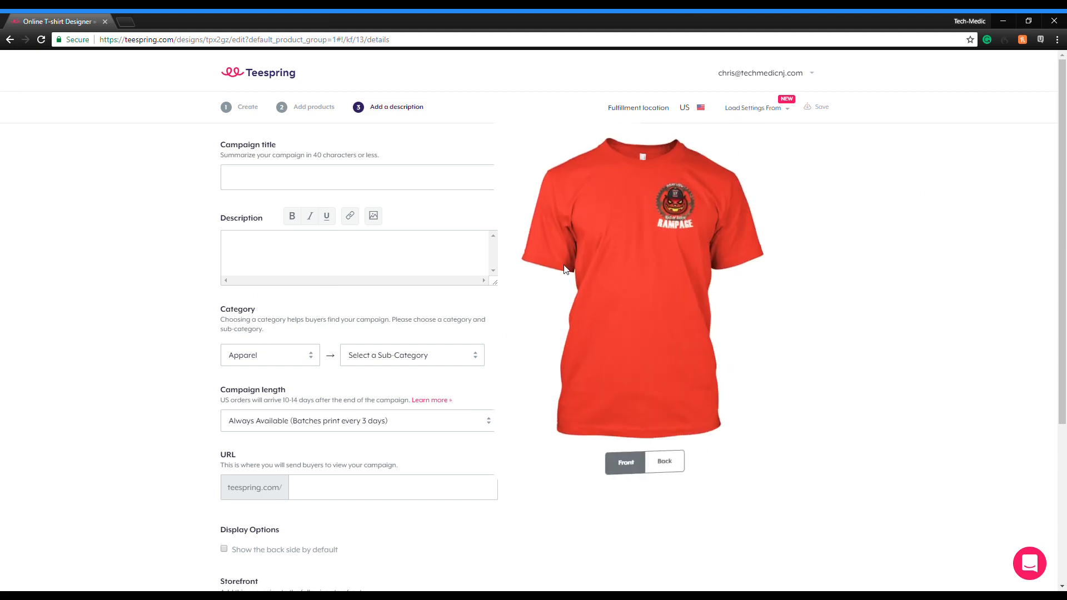
scroll(393, 352, "down", 4)
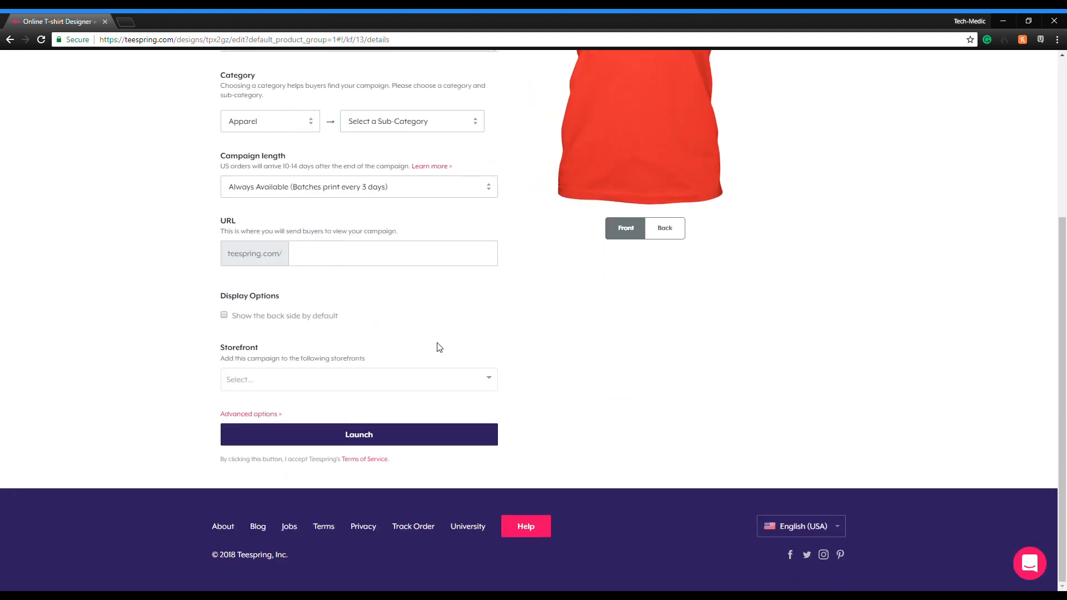
scroll(443, 351, "up", 4)
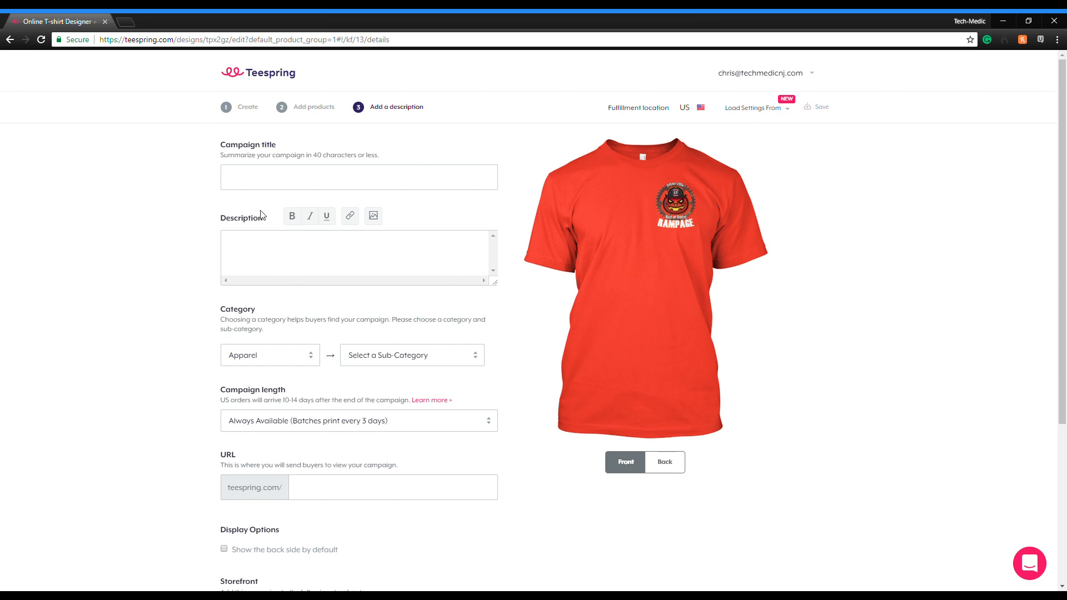
scroll(465, 376, "down", 4)
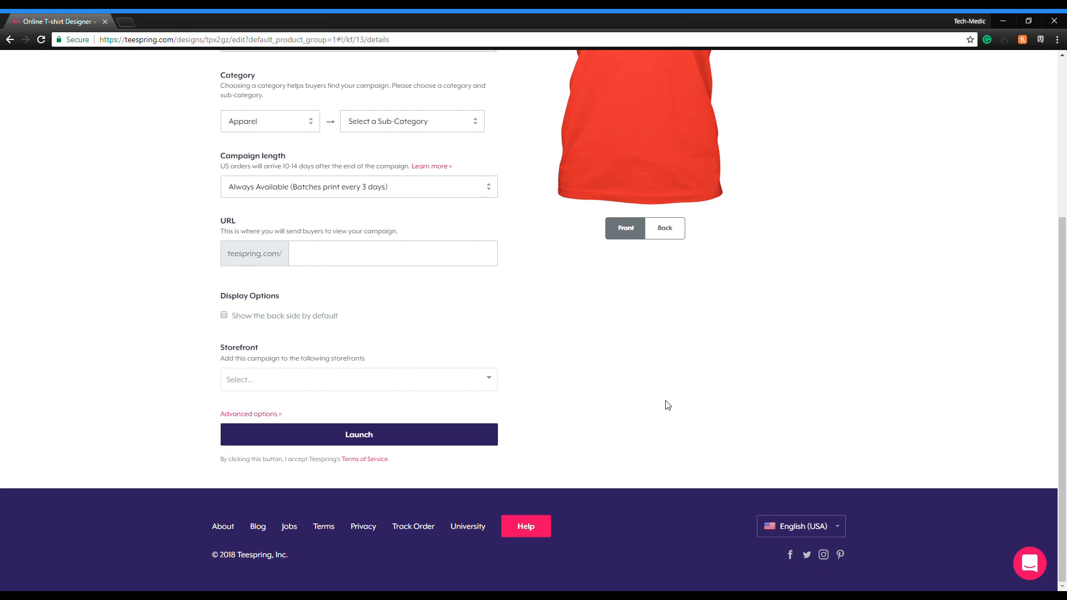
Open Facebook in a new browser tab and go to the Ocean View Trail of Terror page from the expanded shortcuts.
scroll(668, 405, "up", 5)
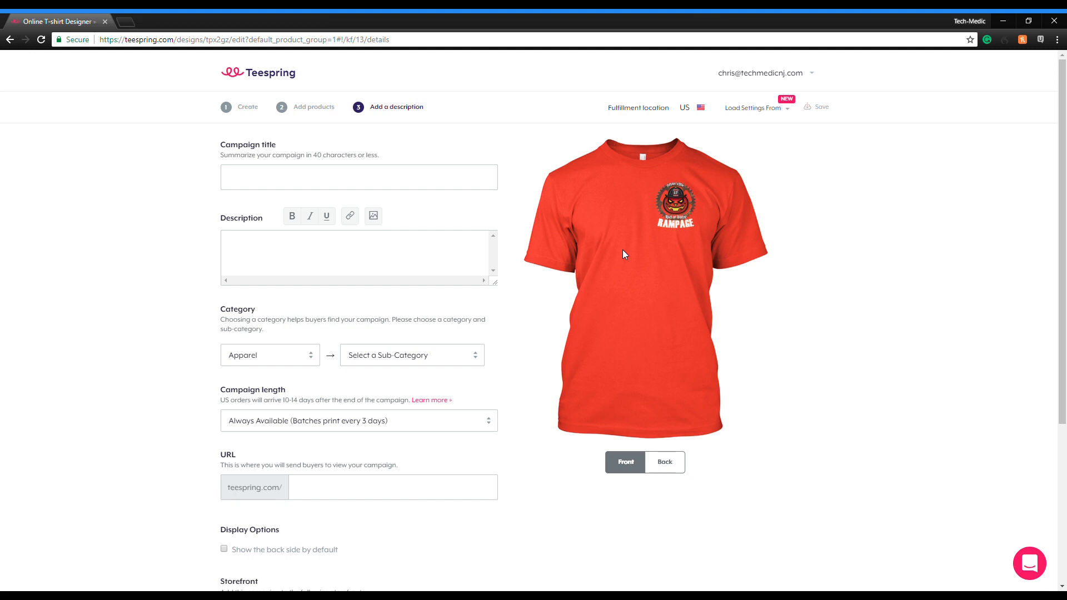
left_click(126, 26)
type("face")
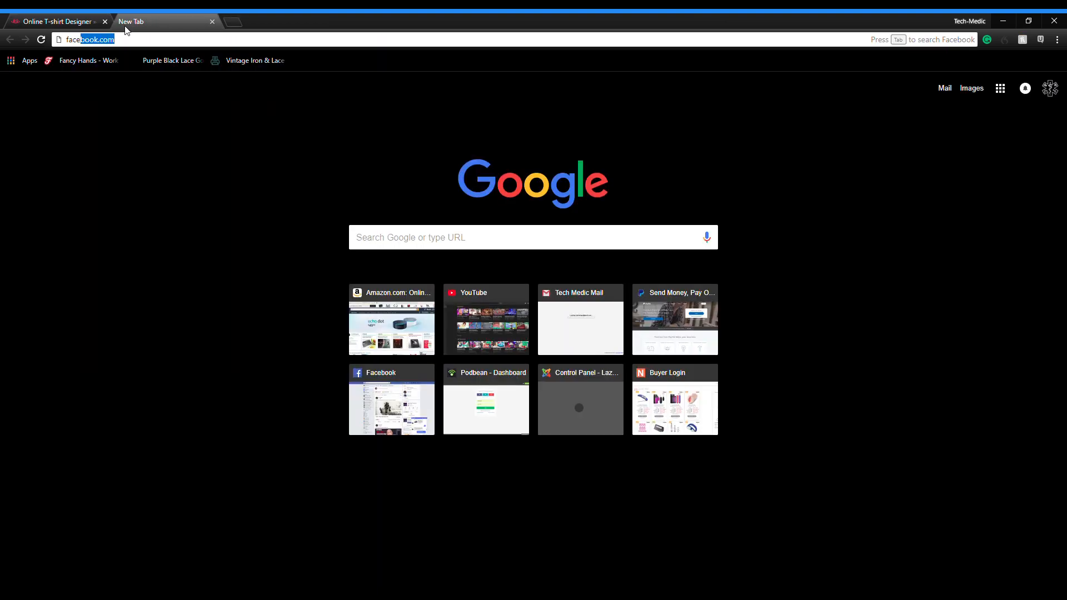
key("Return")
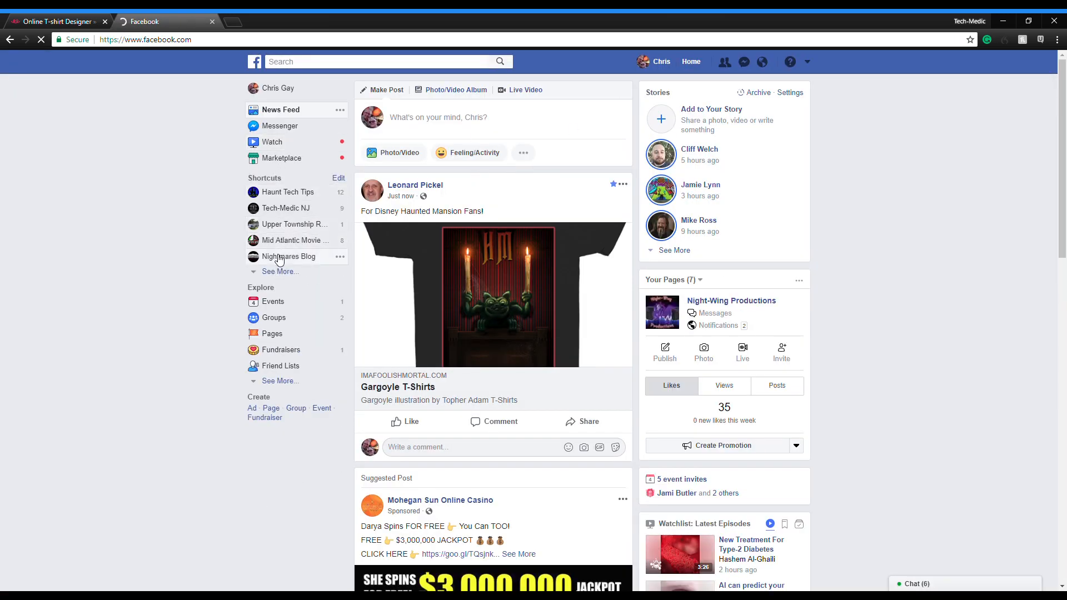
left_click(278, 271)
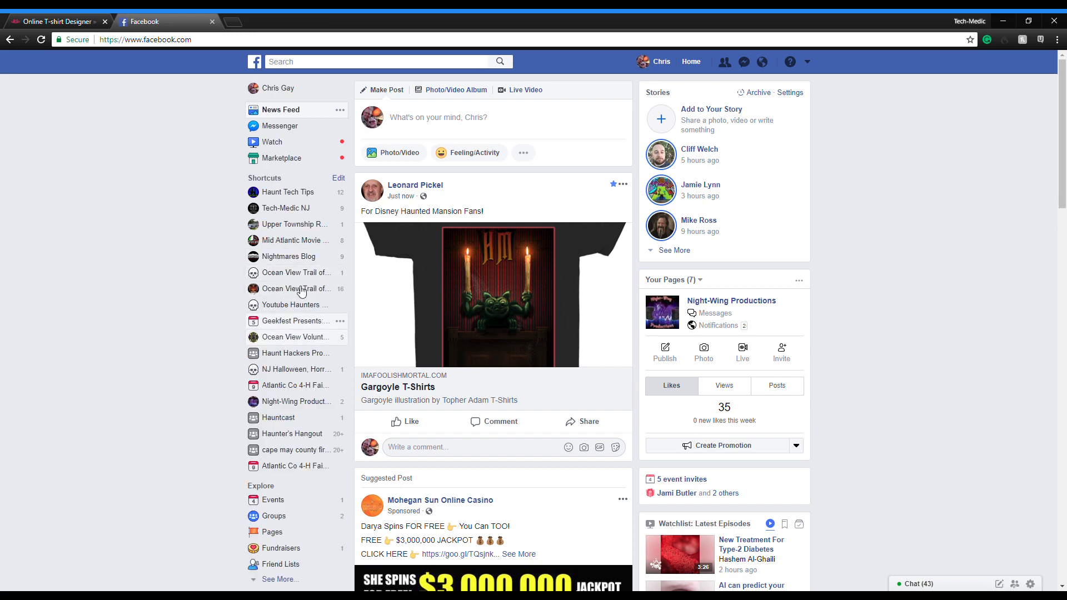
left_click(281, 293)
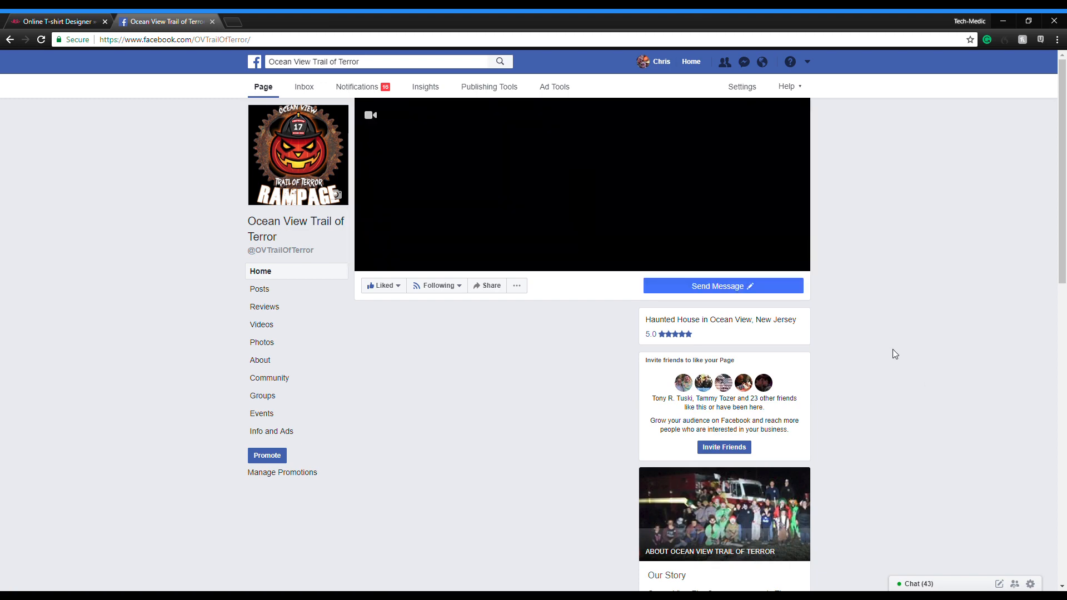
Look over the page, open the saved RAMPAGE Terror gear draft post, and preview its product carousel.
scroll(991, 371, "down", 6)
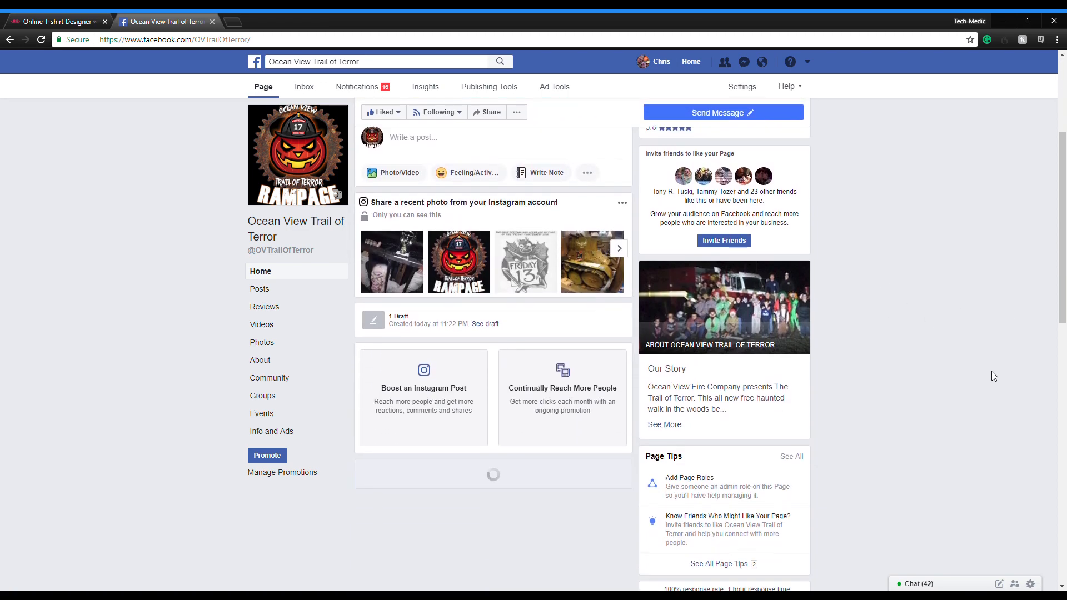
scroll(992, 371, "up", 6)
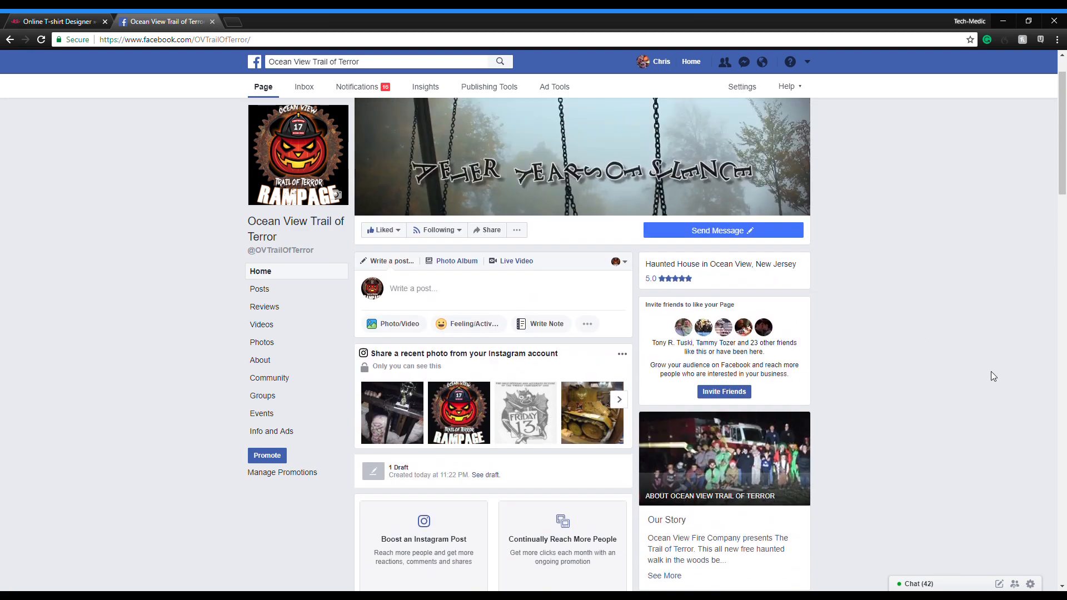
scroll(991, 371, "down", 6)
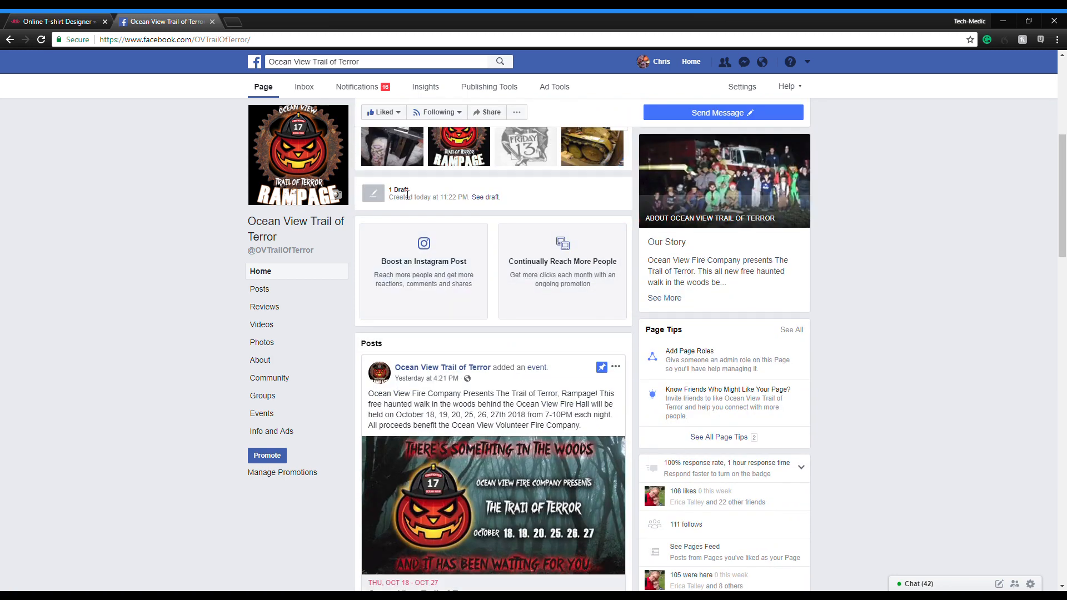
left_click(488, 198)
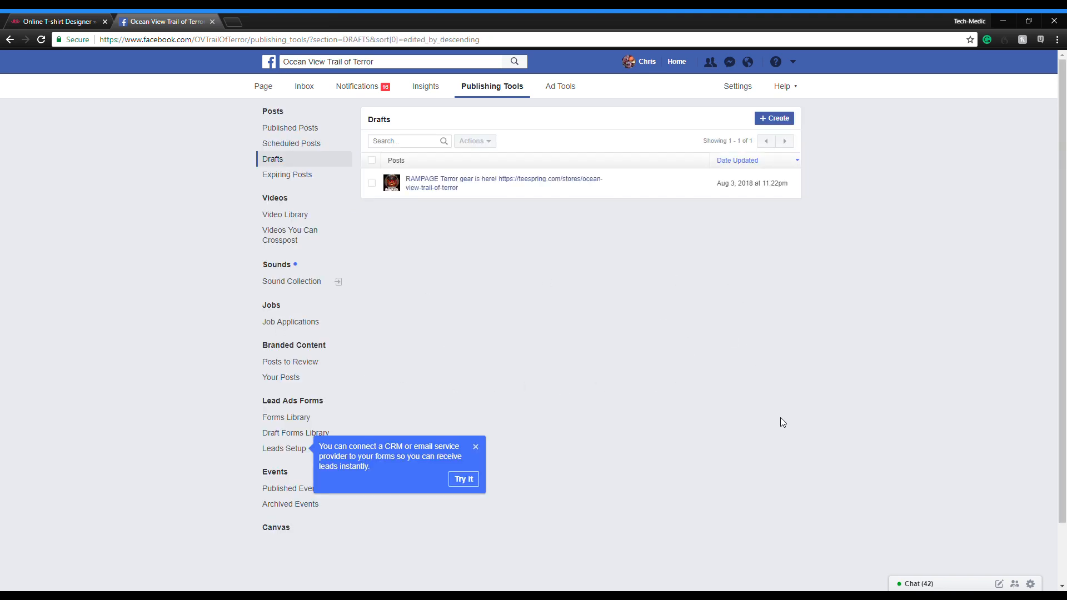
left_click(450, 179)
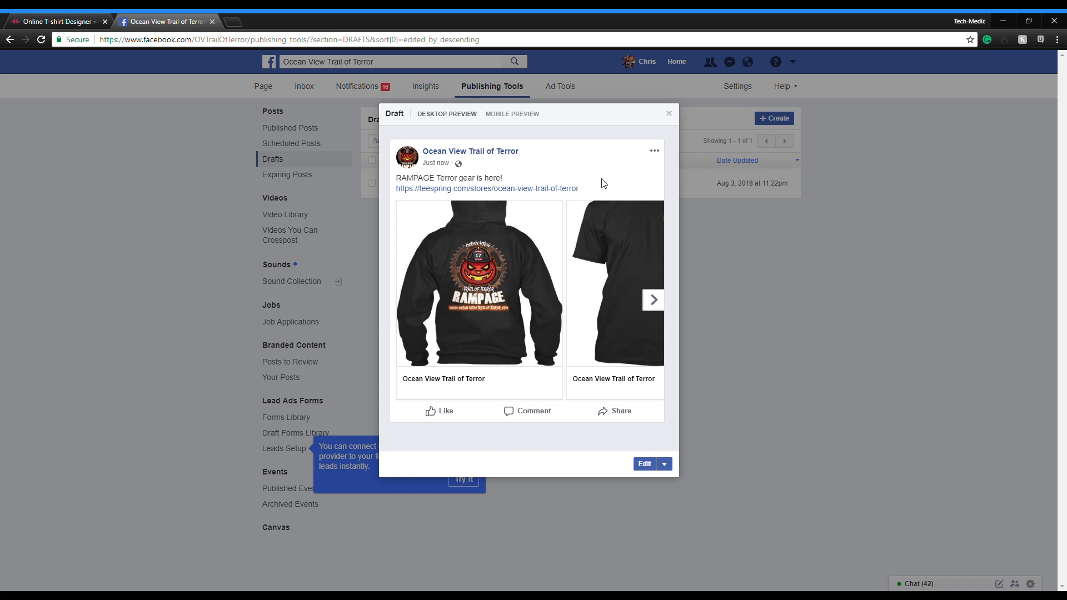
left_click(655, 302)
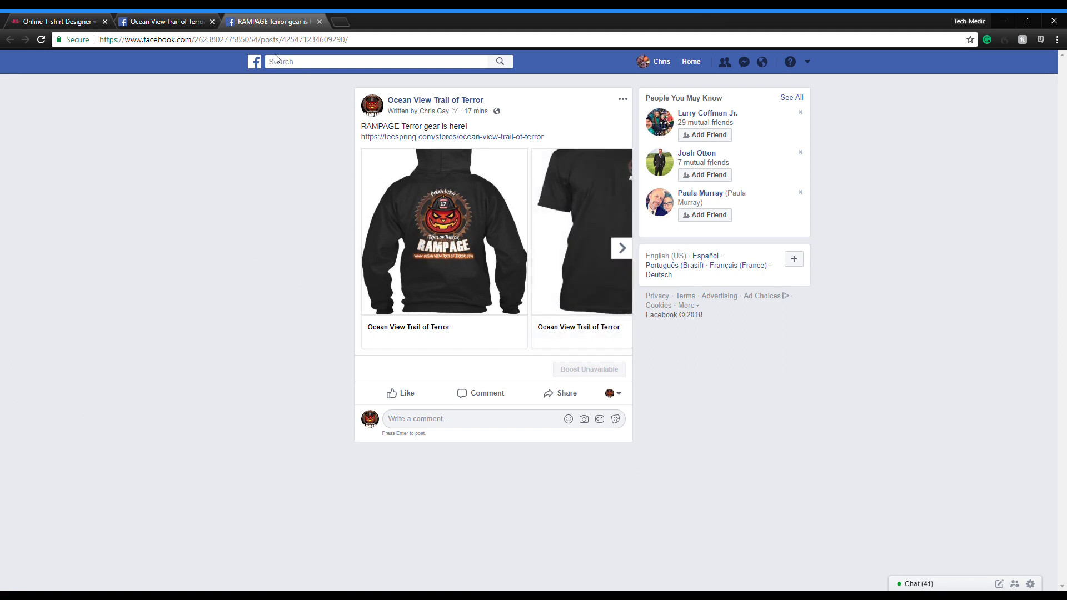
Search Google in a new browser tab for "mad max boomer poles" and enlarge the first image result, mad-max-stunts.
left_click(340, 21)
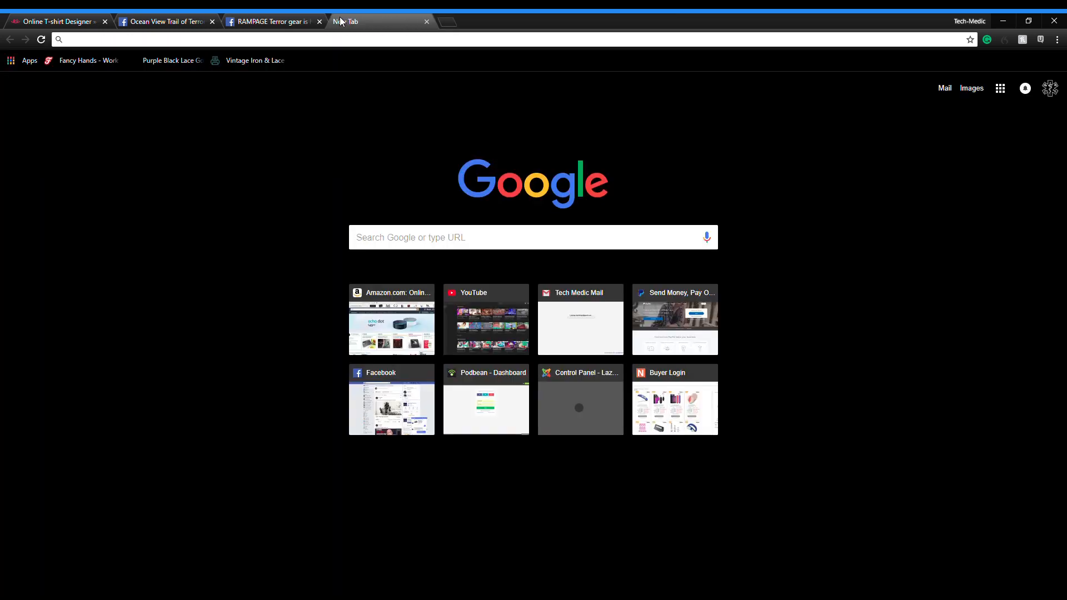
type("mad max boomer poles")
key("Return")
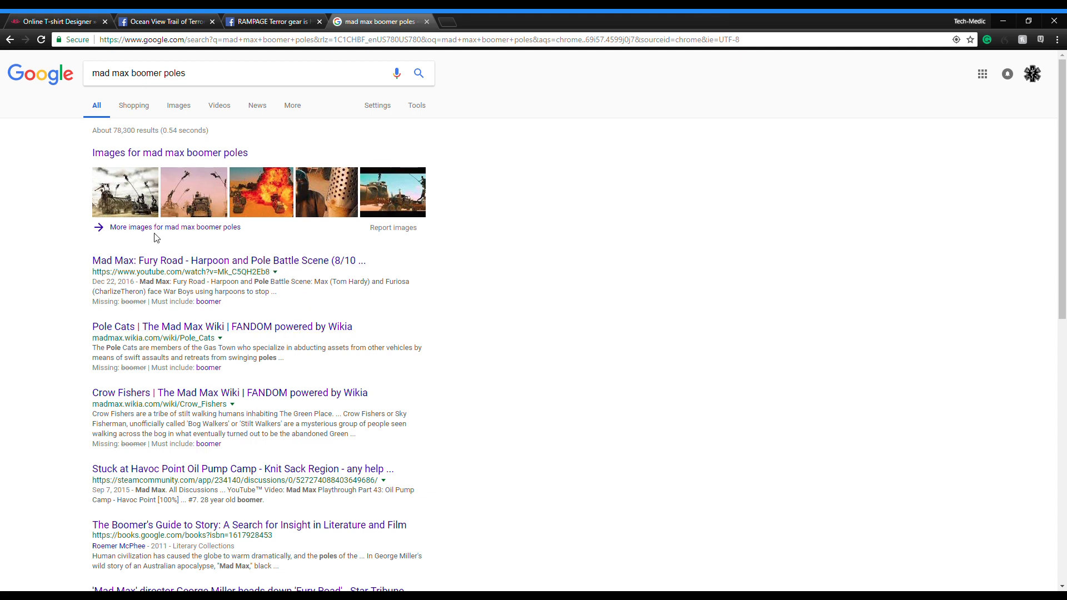
left_click(135, 195)
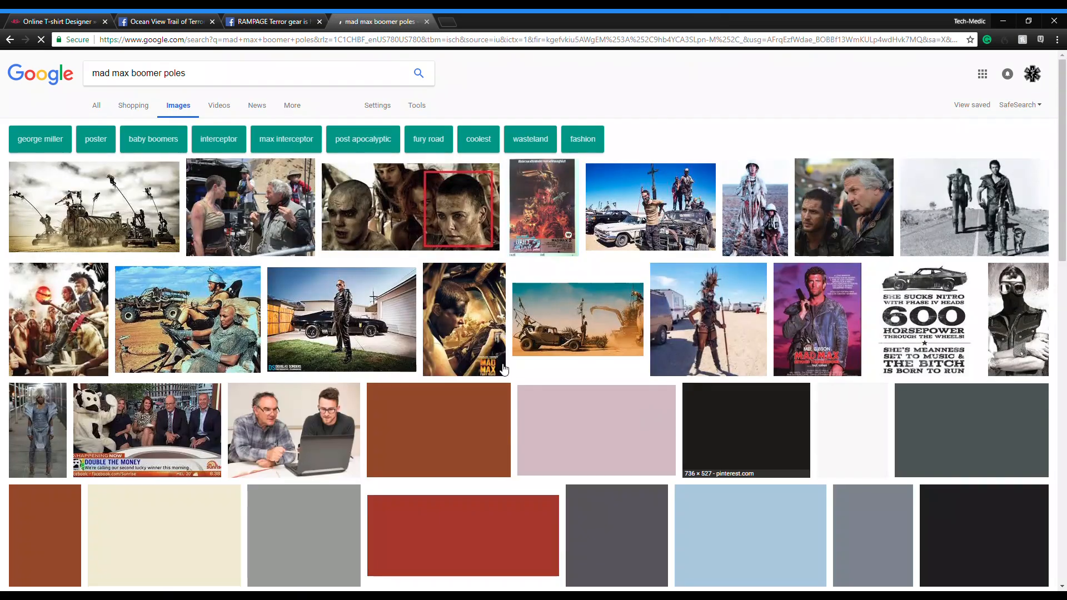
left_click(102, 198)
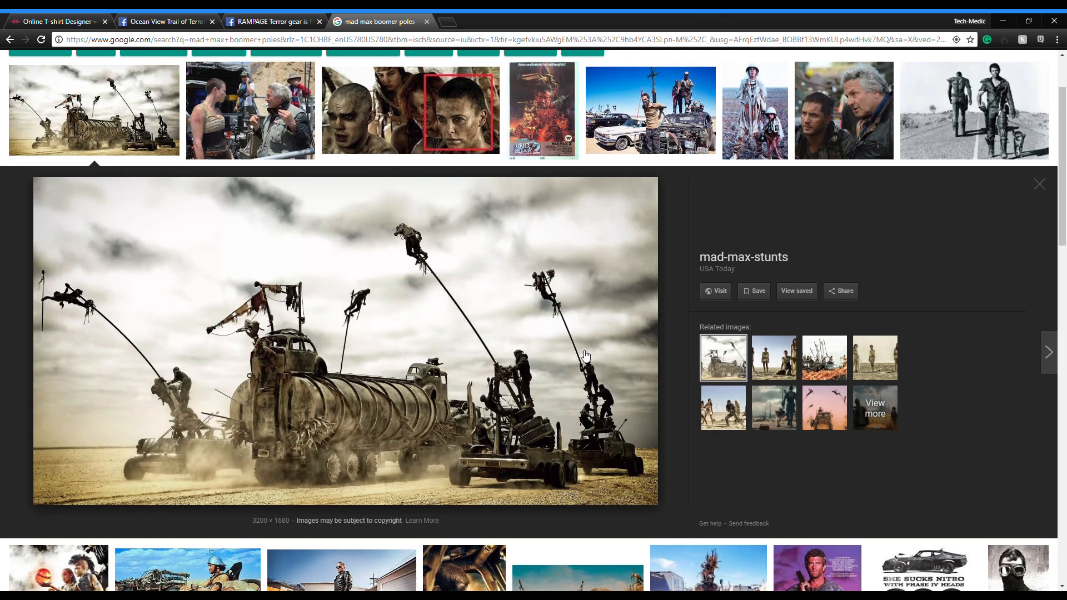
scroll(461, 284, "up", 3)
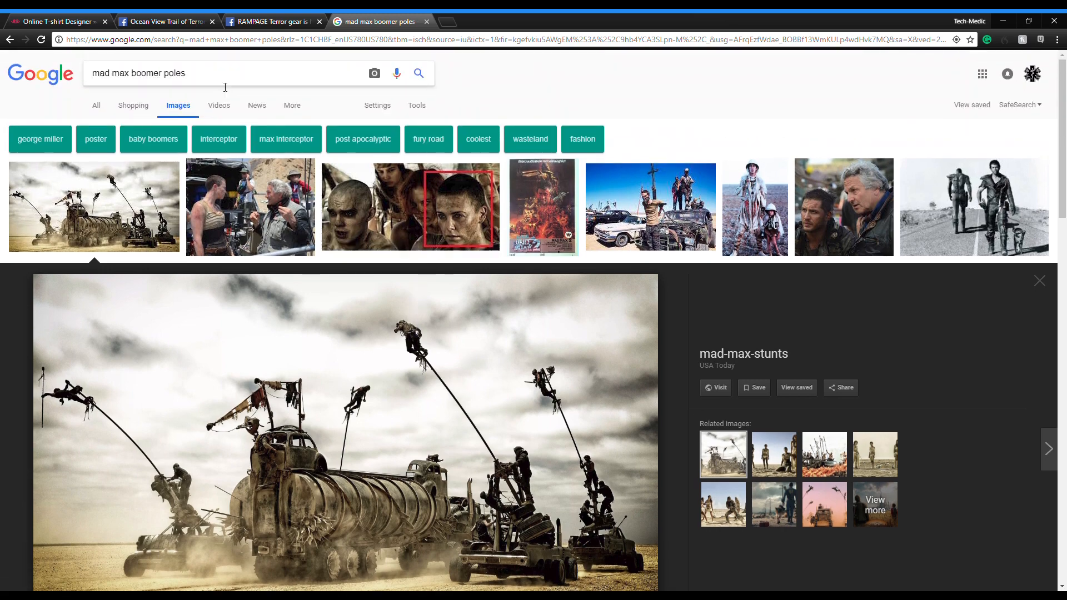
Change the image search to "mad max bang poles".
left_click_drag(222, 78, 127, 73)
type("bang p")
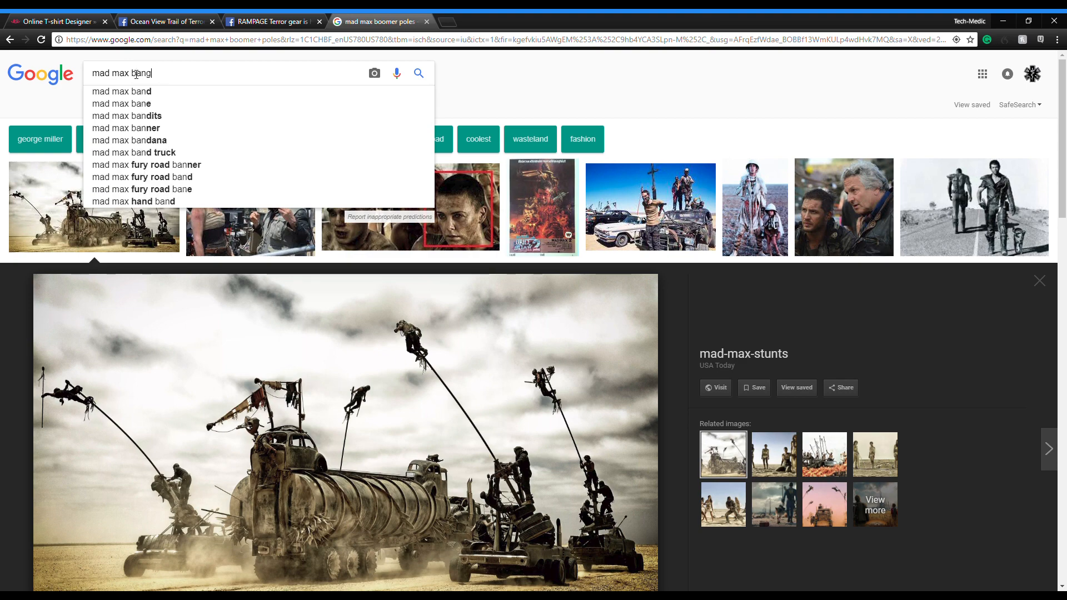
type("oles")
key("Return")
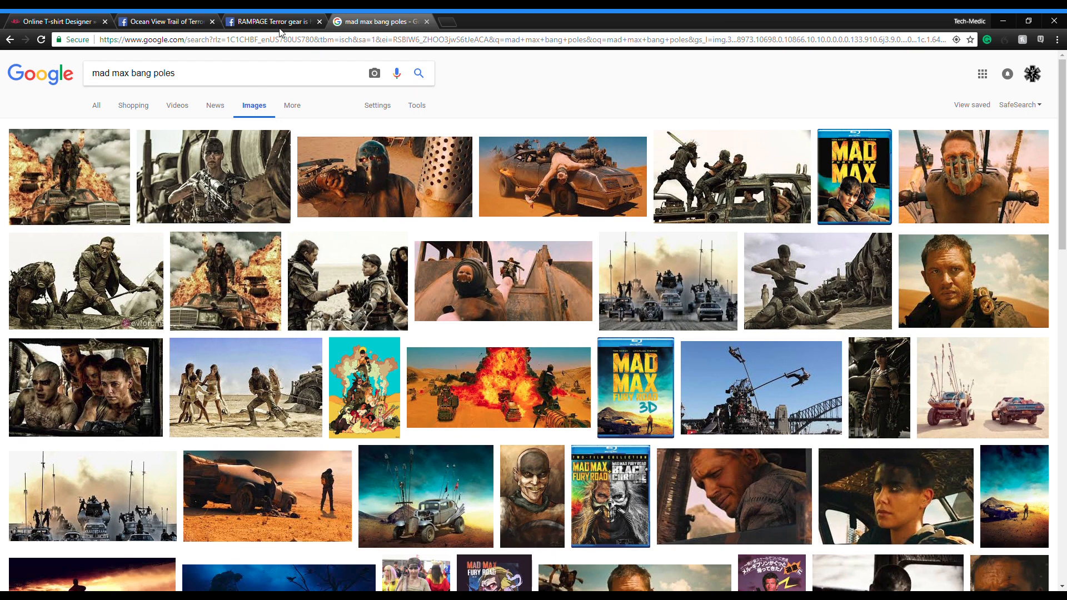
Change the search to "mad max poles" and look through the general web results.
left_click_drag(230, 78, 136, 77)
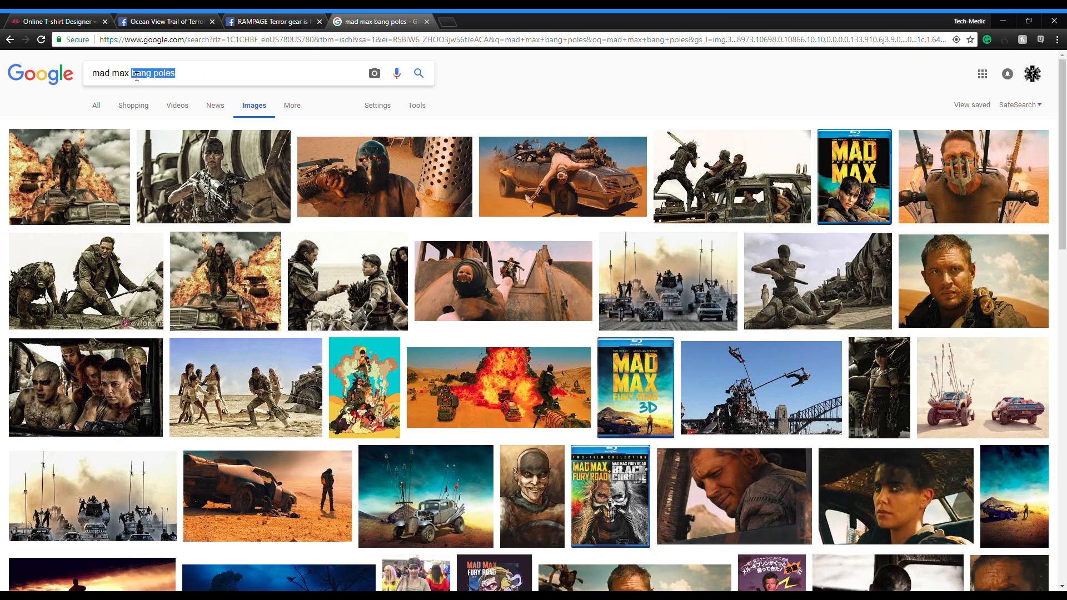
type("poles")
key("Return")
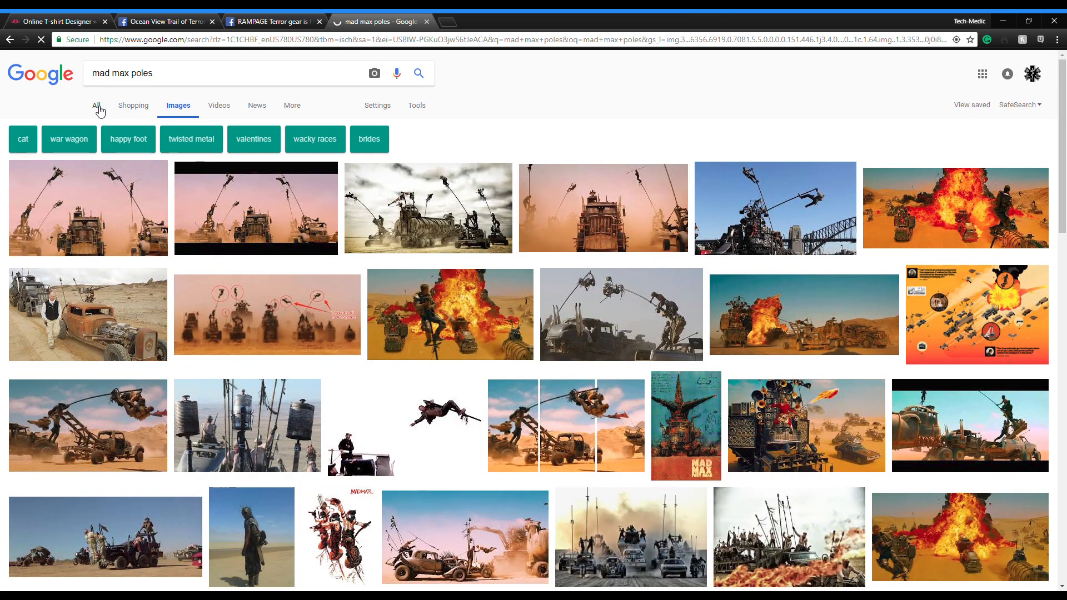
left_click(98, 109)
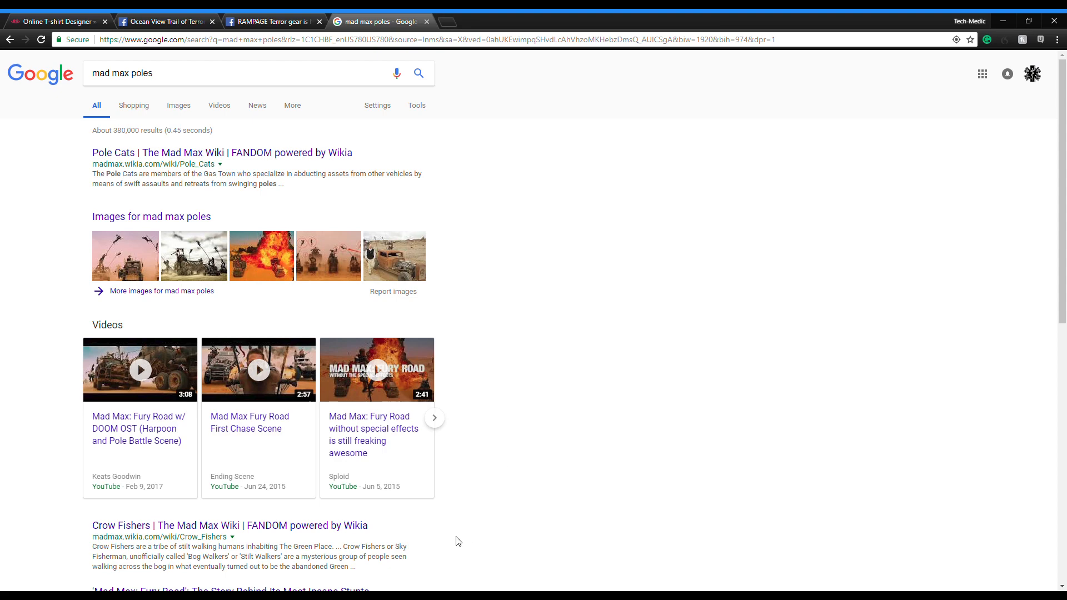
scroll(466, 534, "down", 4)
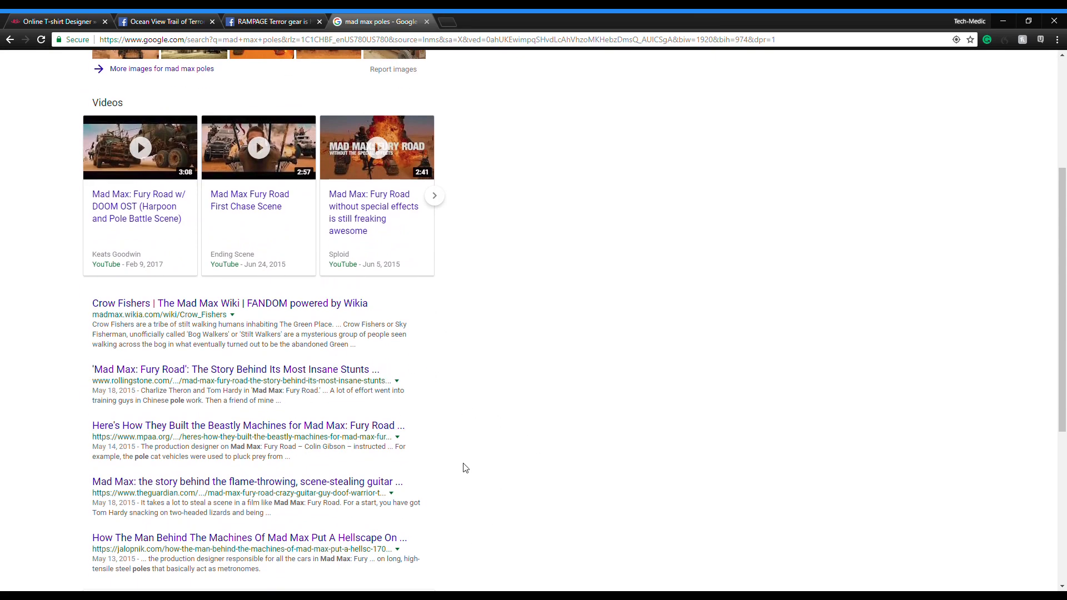
scroll(466, 468, "up", 4)
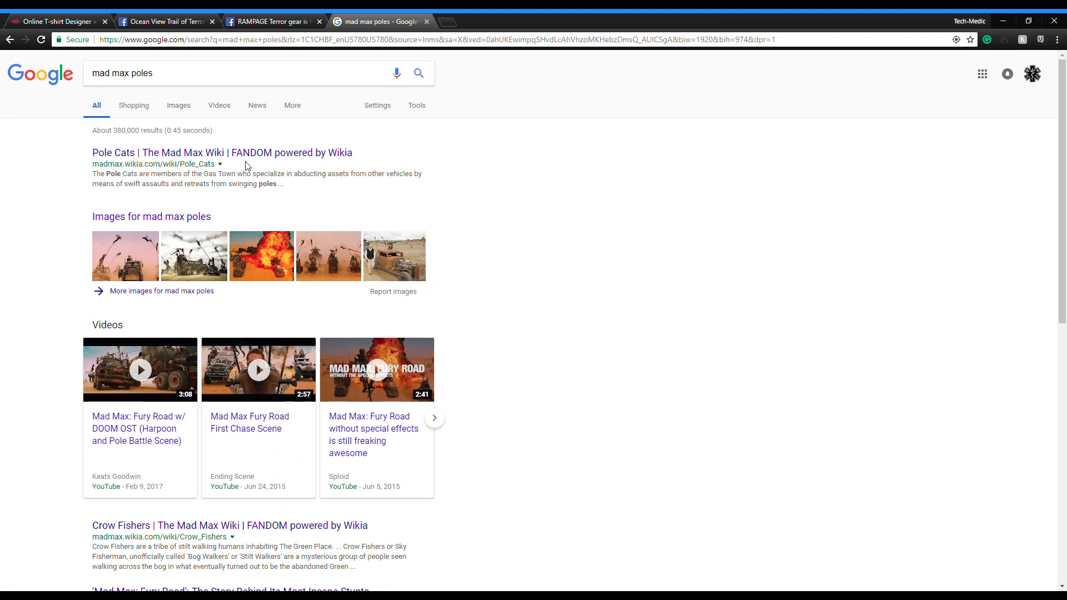
Refine the search to "mad max exploding poles" and open the Mad Max Wiki's Thunderstick article.
left_click(131, 74)
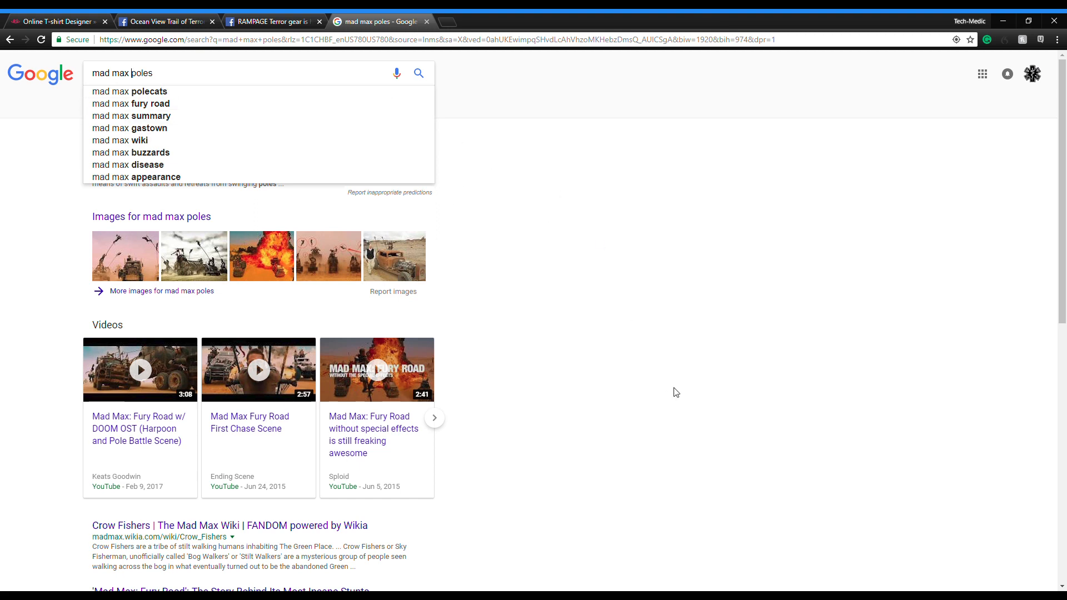
type("exploding")
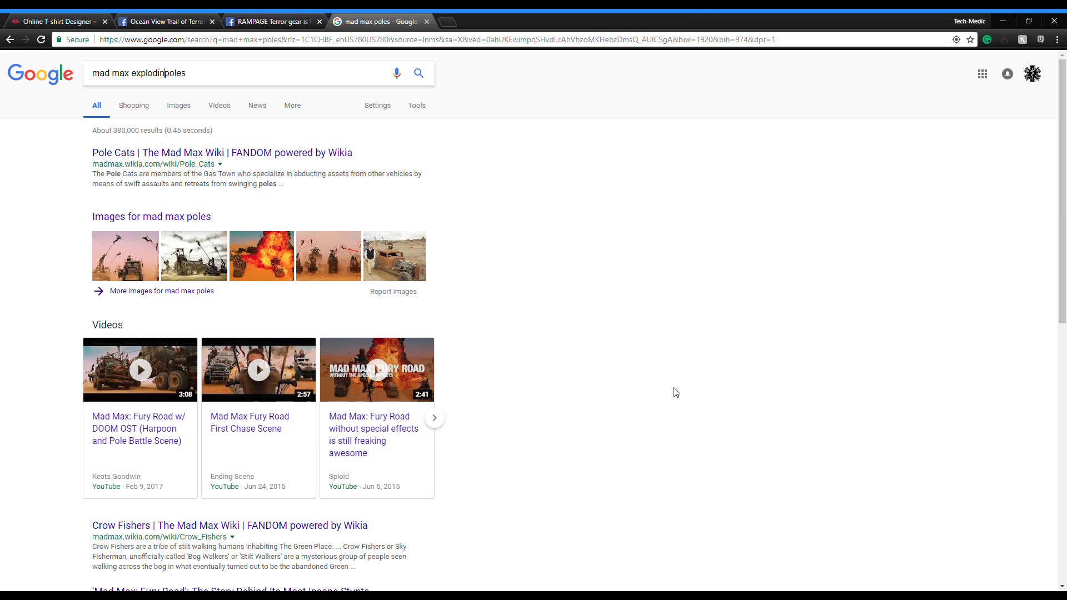
key("Return")
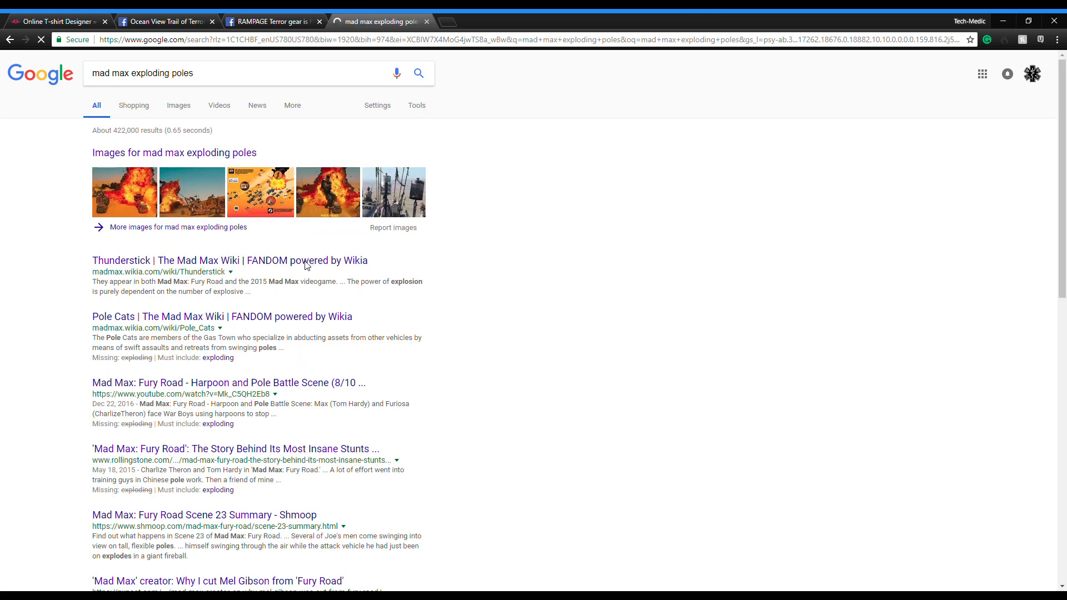
left_click(247, 268)
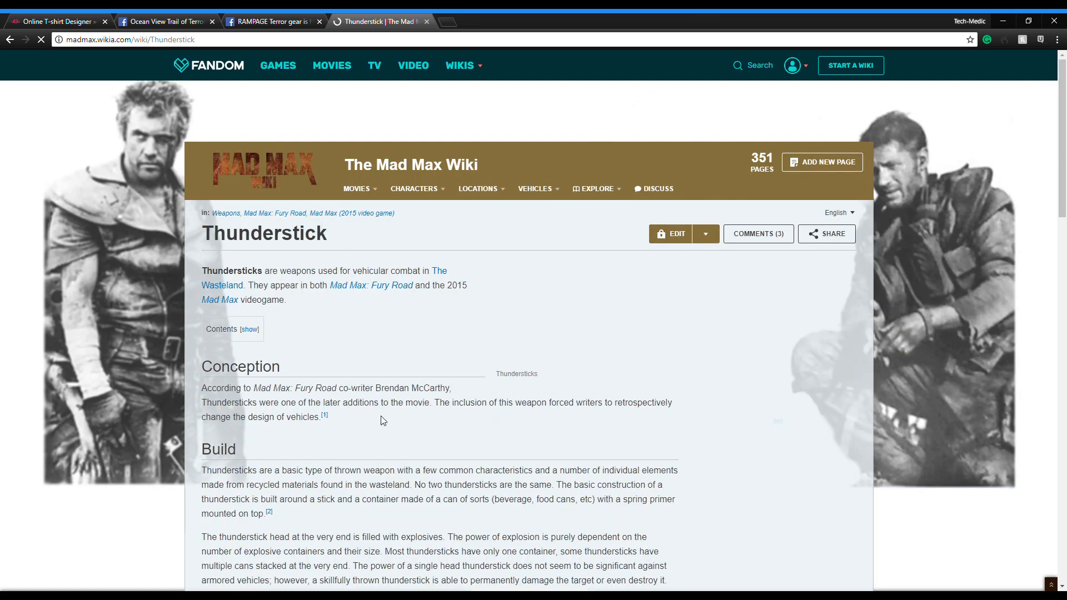
Find the Thunderstick article's gallery, enlarge the triple head photo, and browse the pictures from Thunderpoon through the single head thunderstick.
scroll(450, 393, "down", 15)
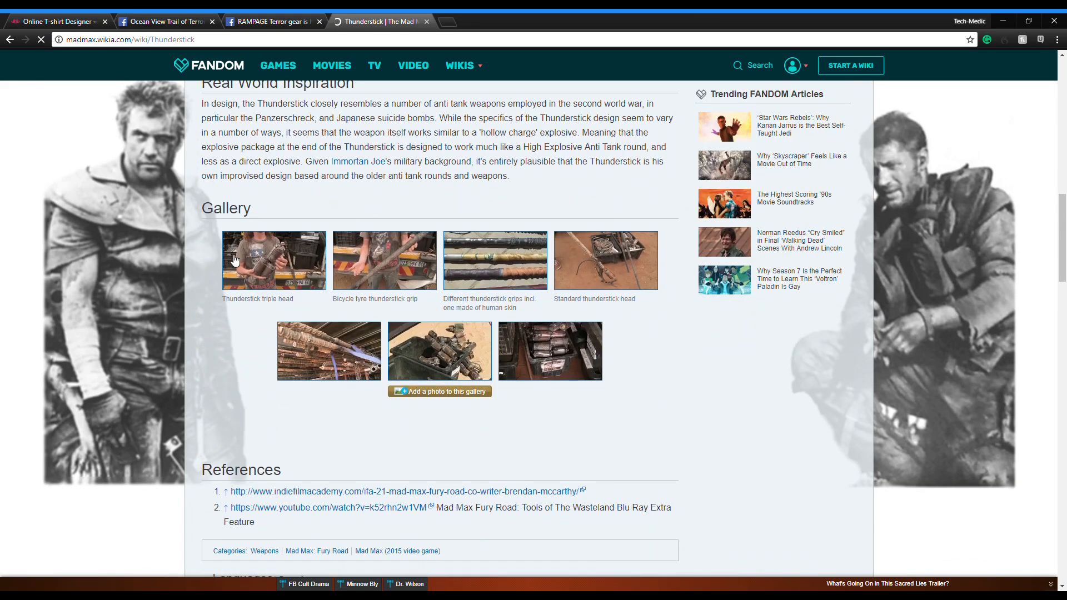
scroll(352, 291, "up", 2)
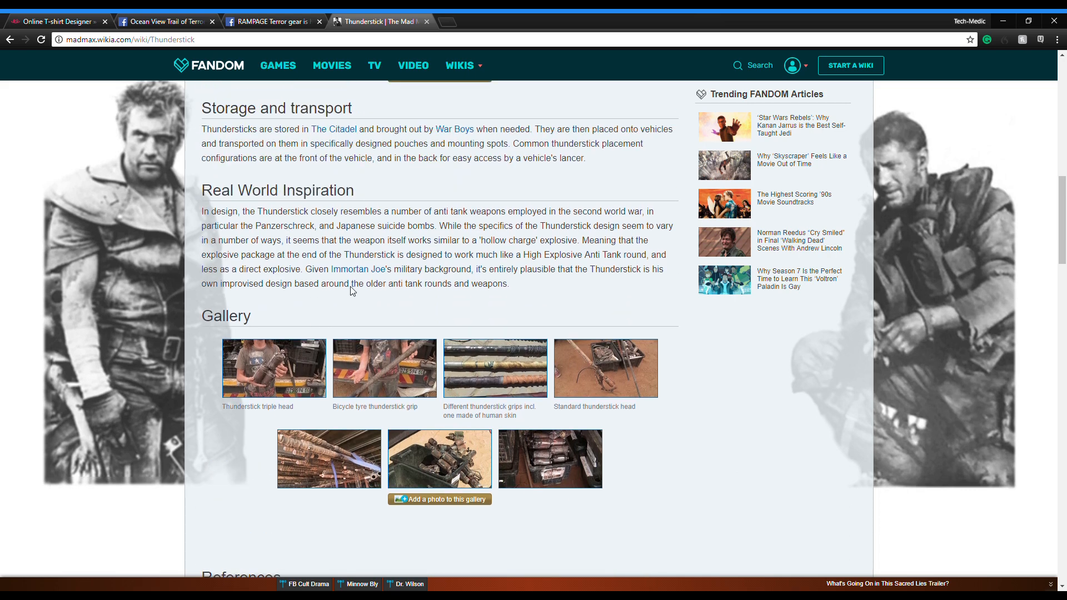
left_click(274, 364)
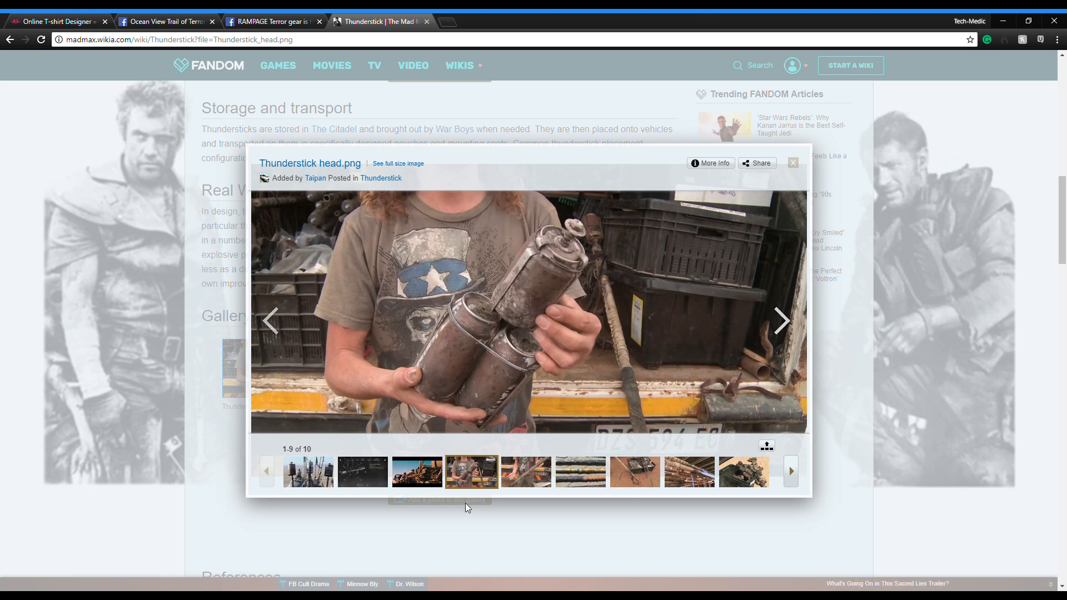
left_click(373, 472)
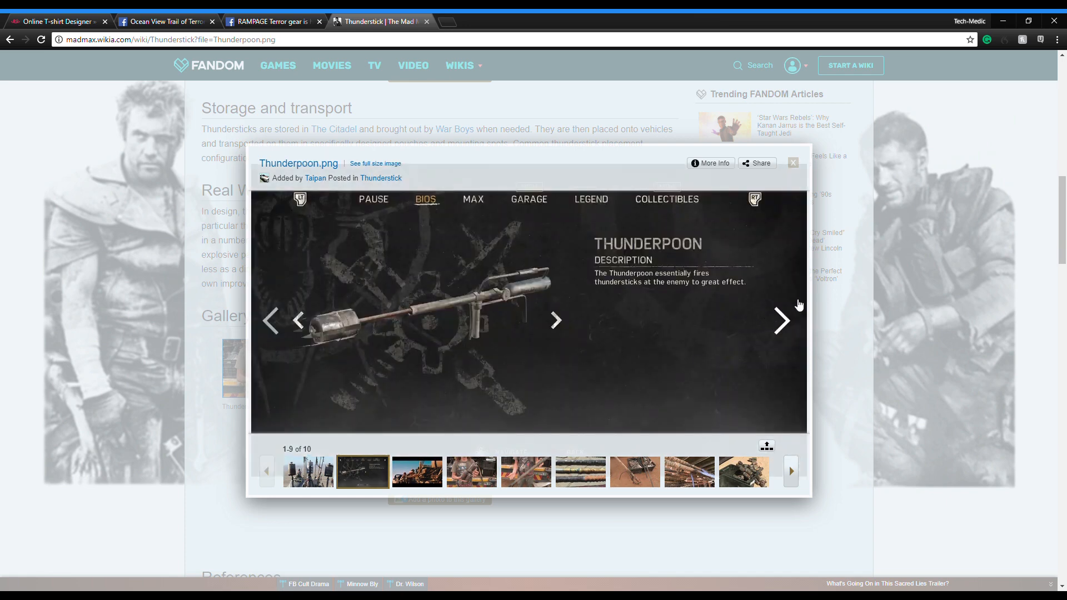
left_click(780, 320)
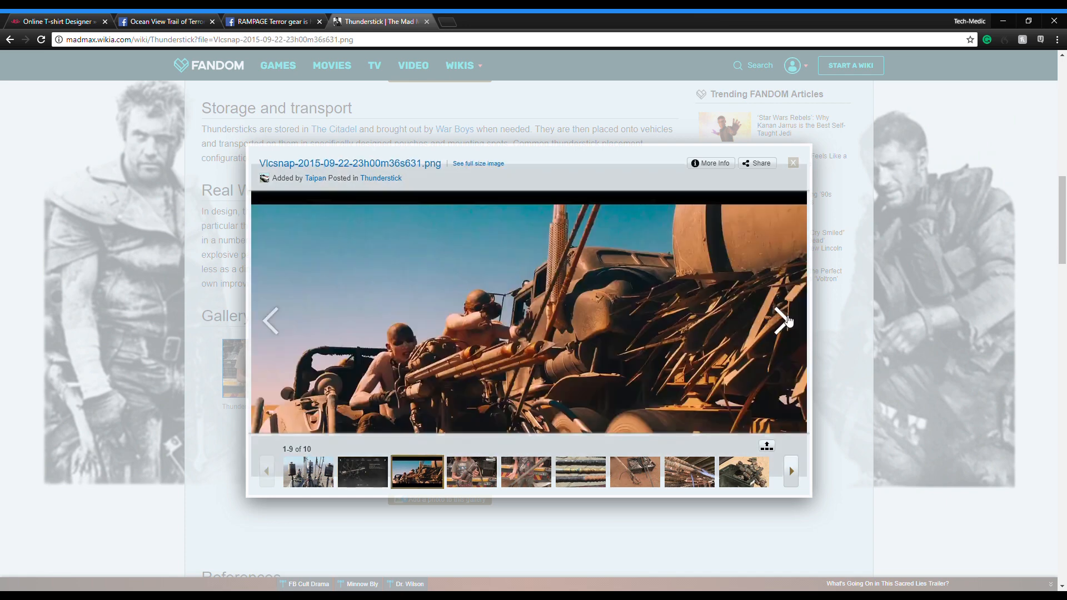
left_click(781, 320)
left_click(788, 321)
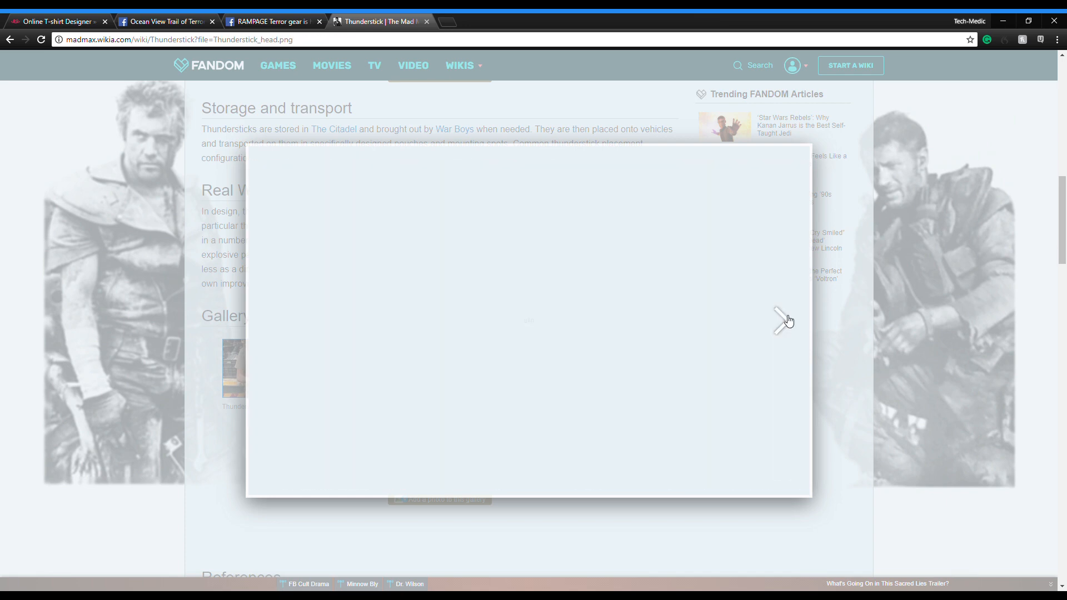
left_click(789, 320)
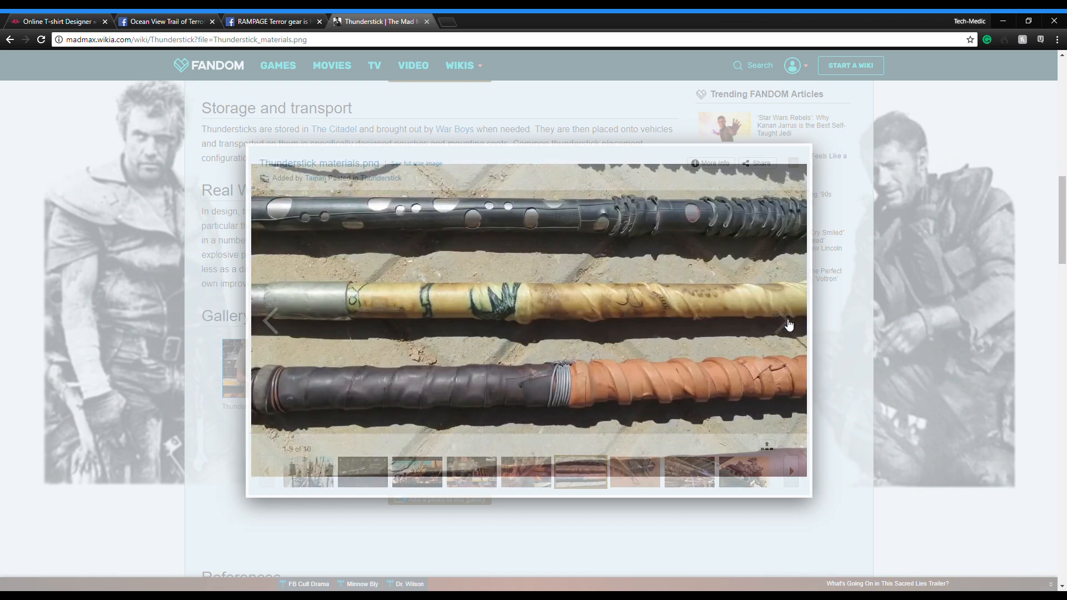
left_click(784, 320)
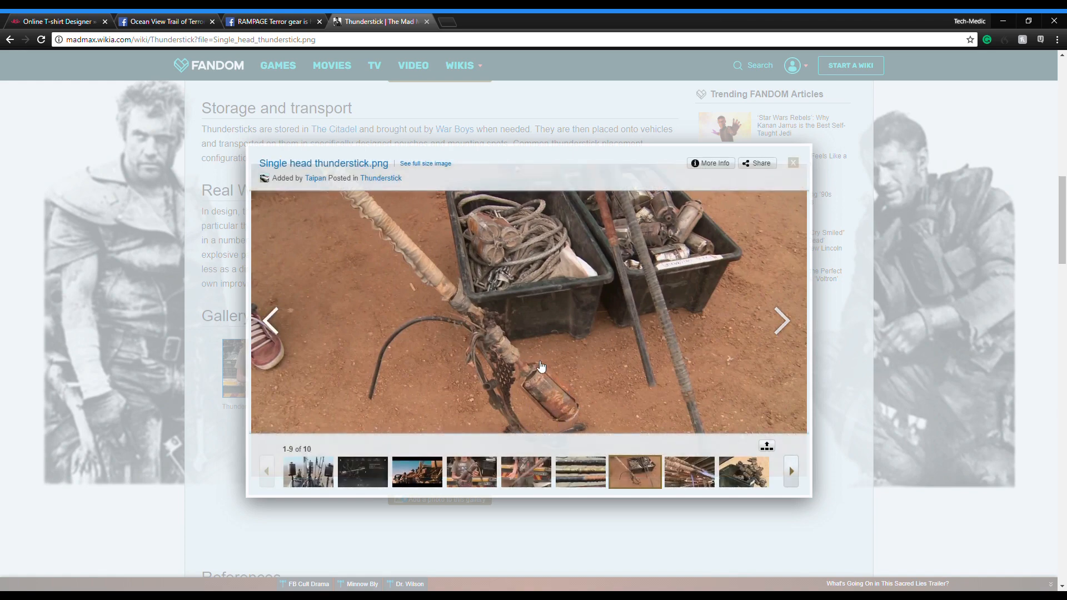
Browse the remaining thunderstick pictures from A lot of thundersticks through Bin of explosives, and close the image viewer.
left_click(784, 320)
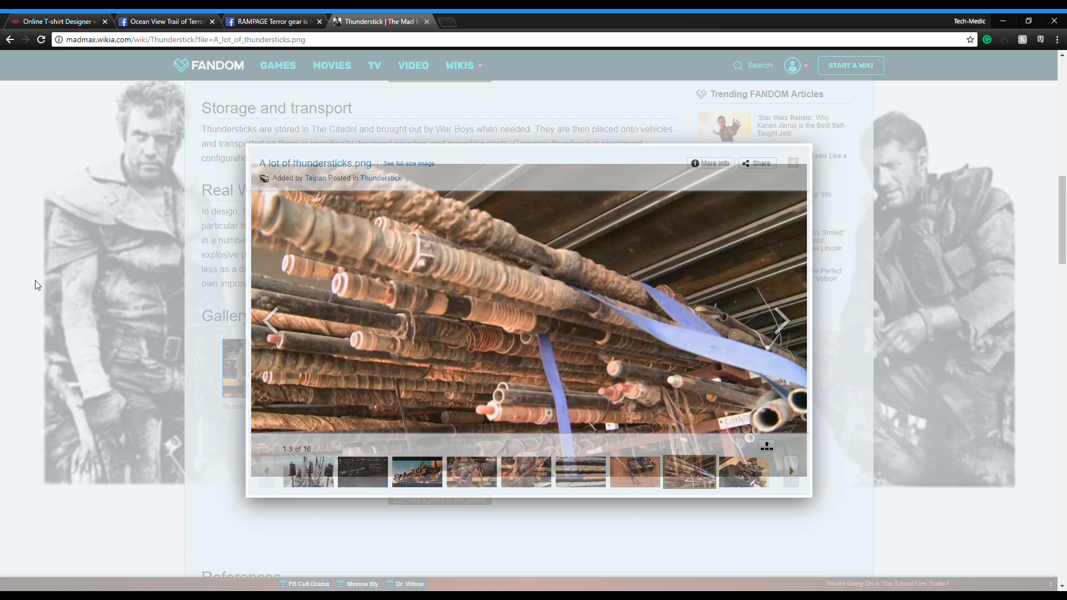
left_click(790, 321)
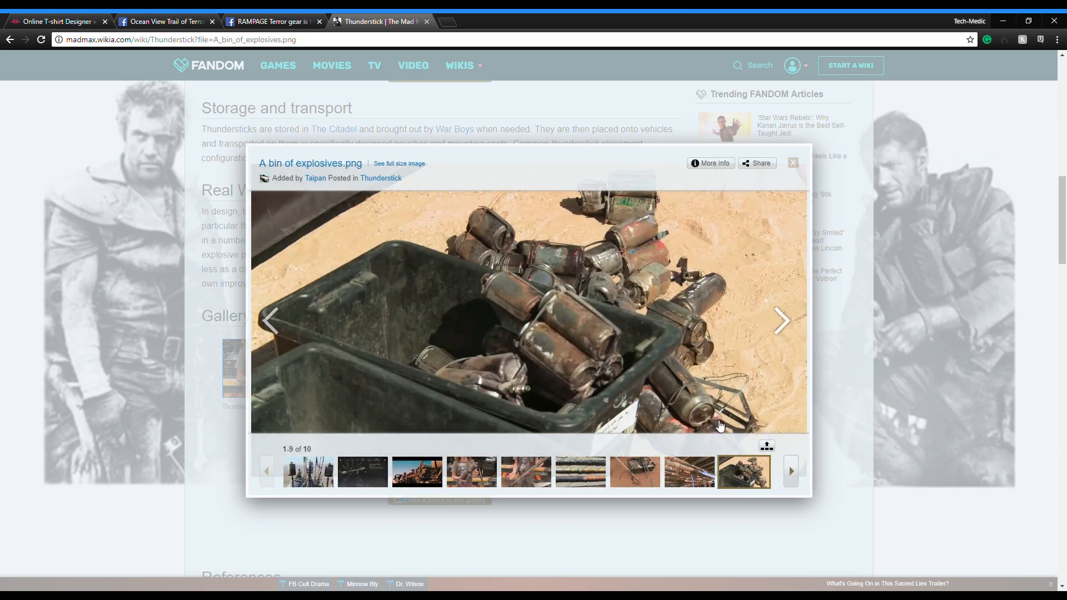
left_click(791, 326)
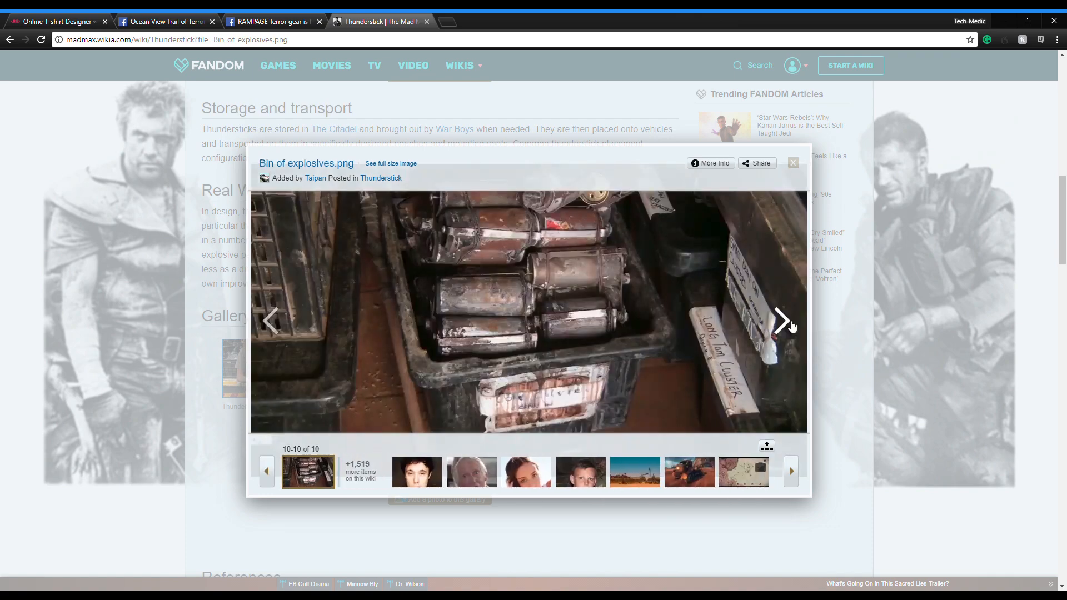
left_click(791, 327)
left_click(791, 326)
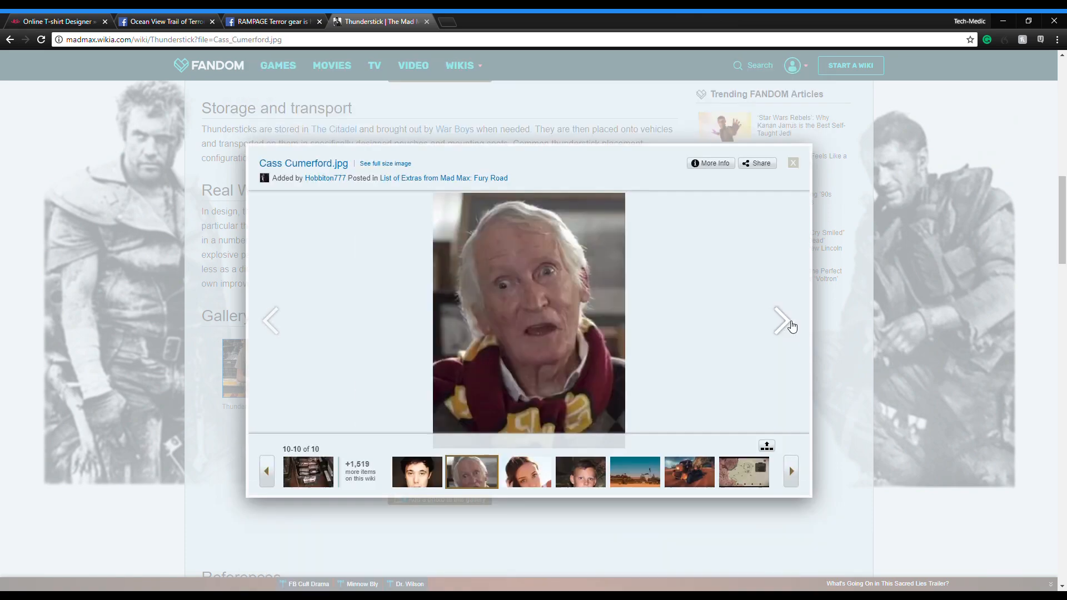
left_click(793, 165)
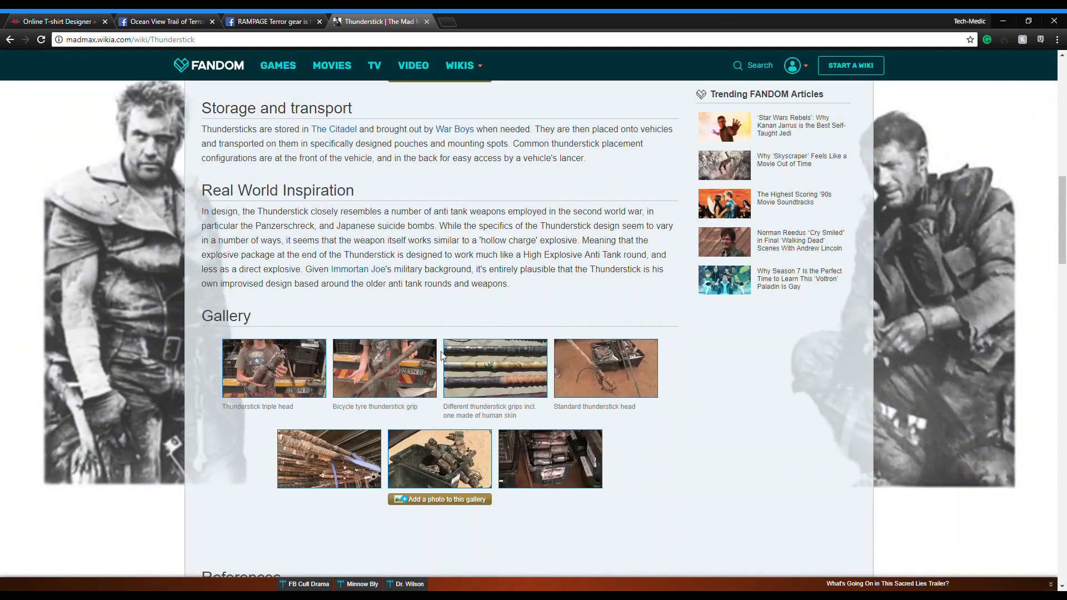
Enlarge the Thunderstick article's lead photo of the can-headed thundersticks and compare it with the Thunderpoon picture, ending on the lead photo.
scroll(394, 328, "down", 12)
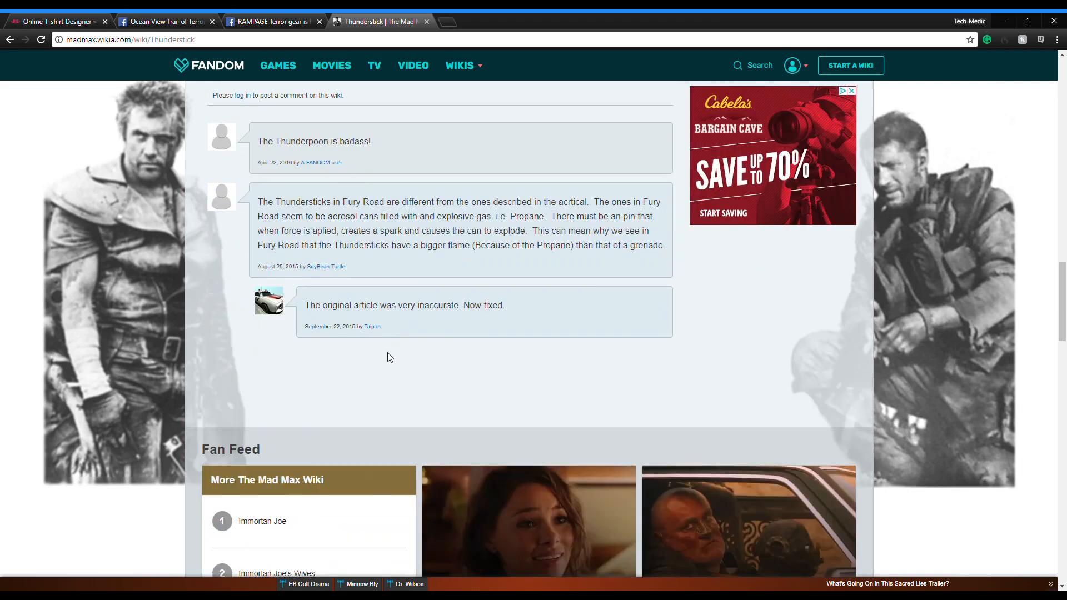
scroll(391, 367, "up", 4)
scroll(393, 377, "up", 15)
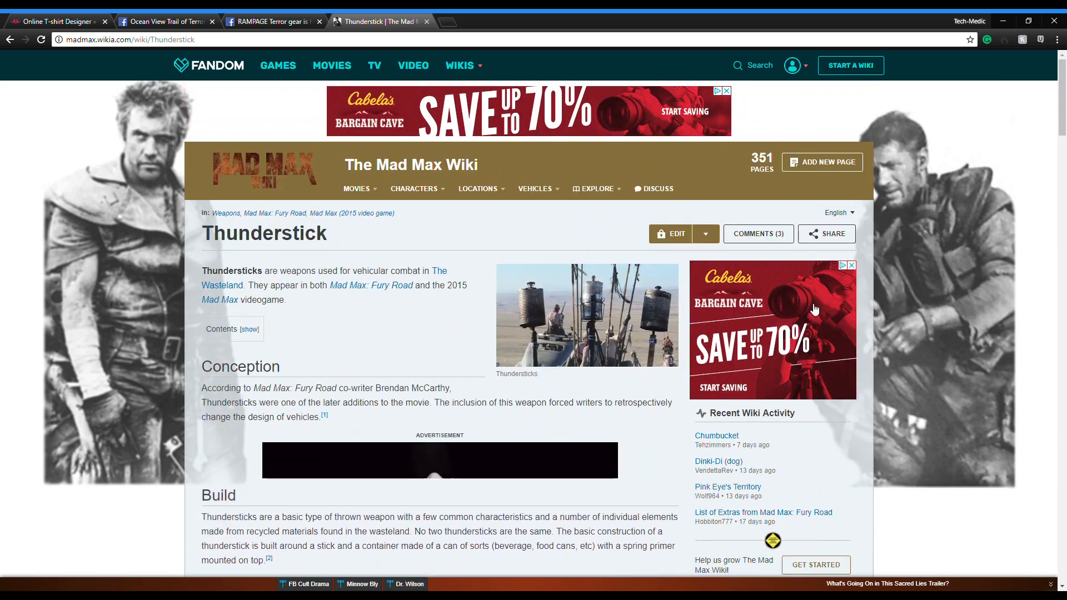
left_click(534, 296)
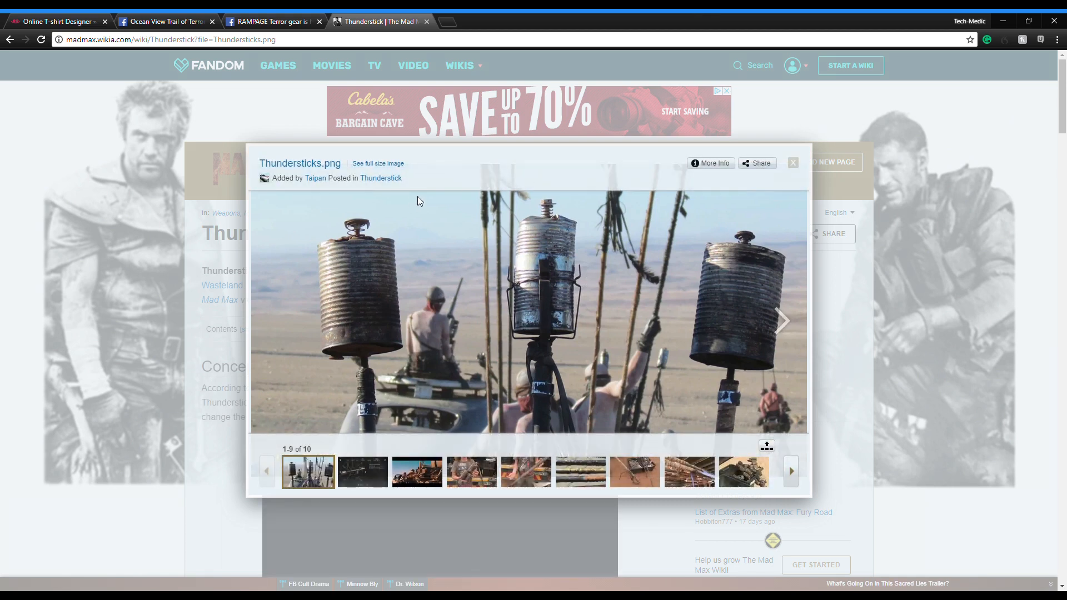
scroll(598, 316, "down", 1)
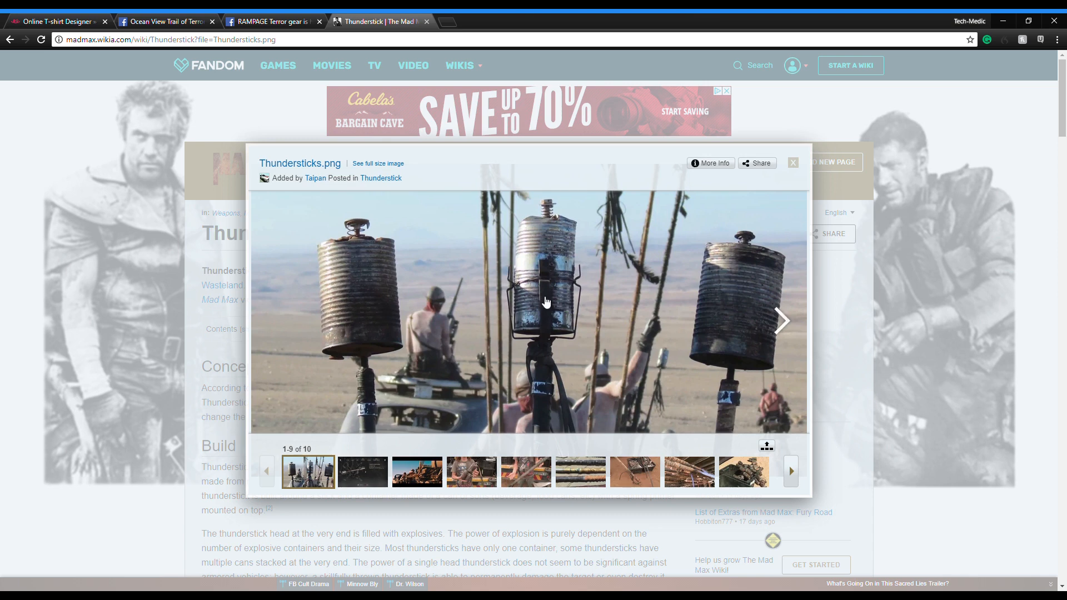
left_click(782, 321)
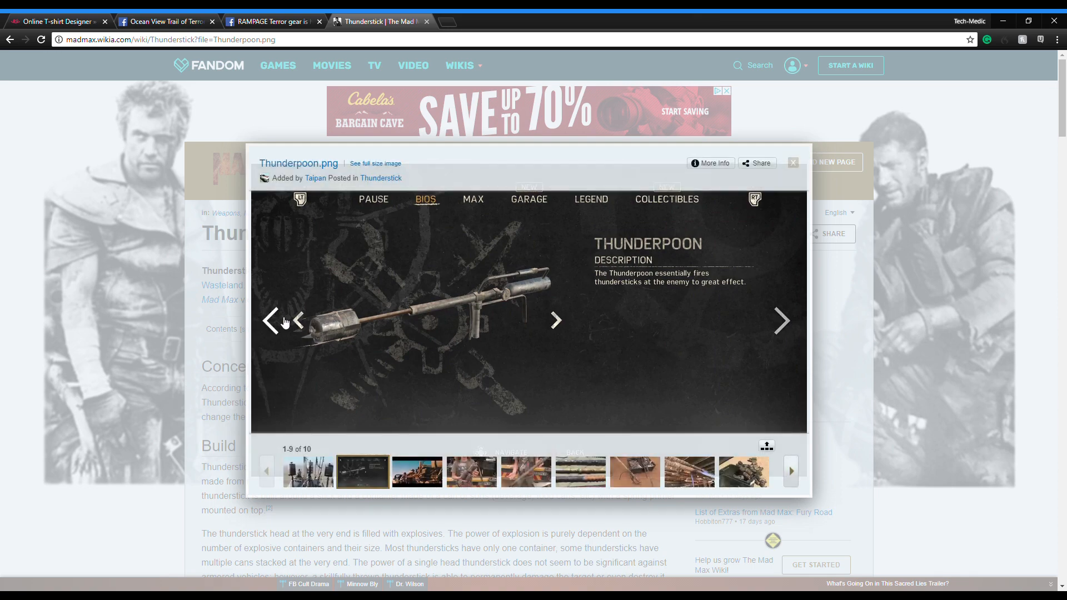
left_click(272, 320)
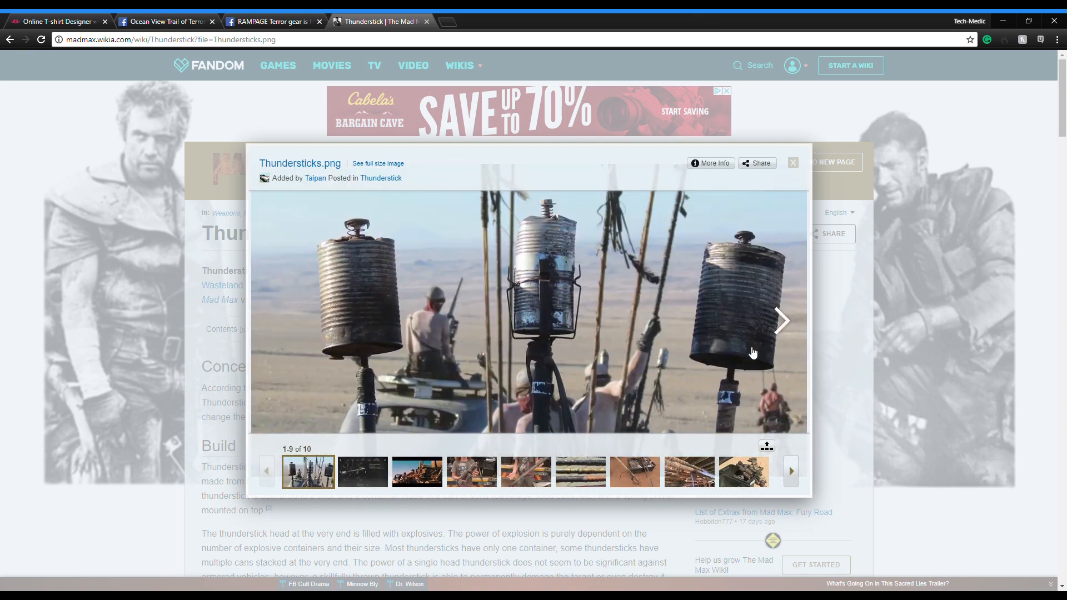